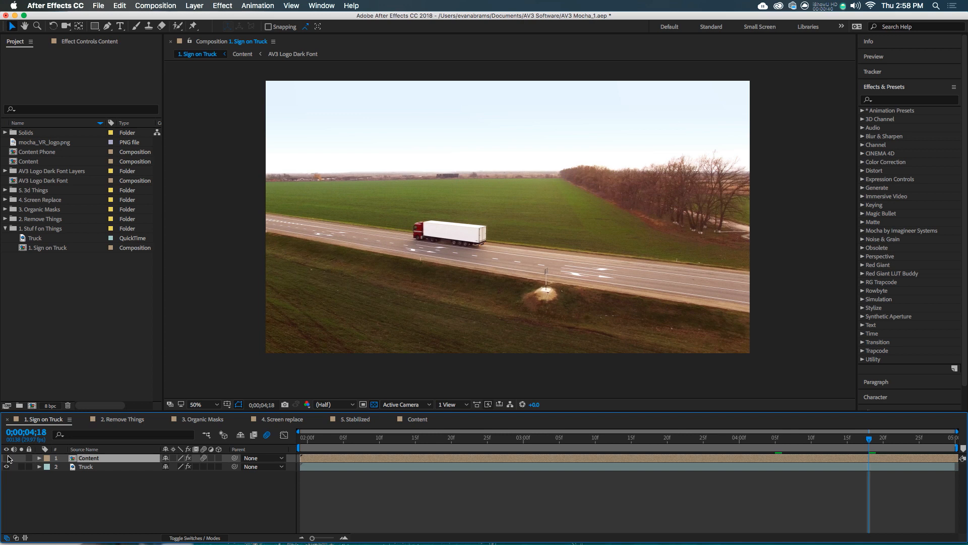
Create a new composition from the Truck footage in the Stuff on Things folder
left_click(110, 351)
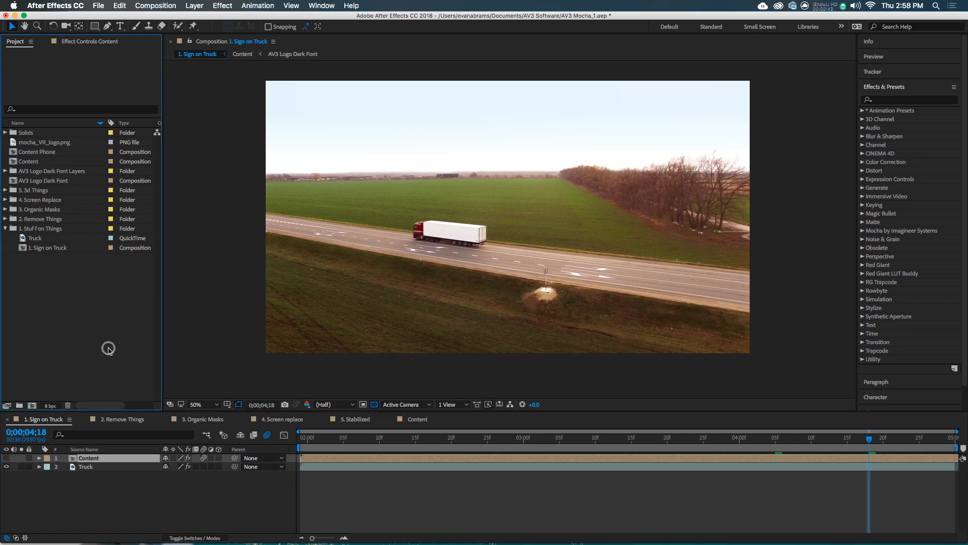
left_click(25, 239)
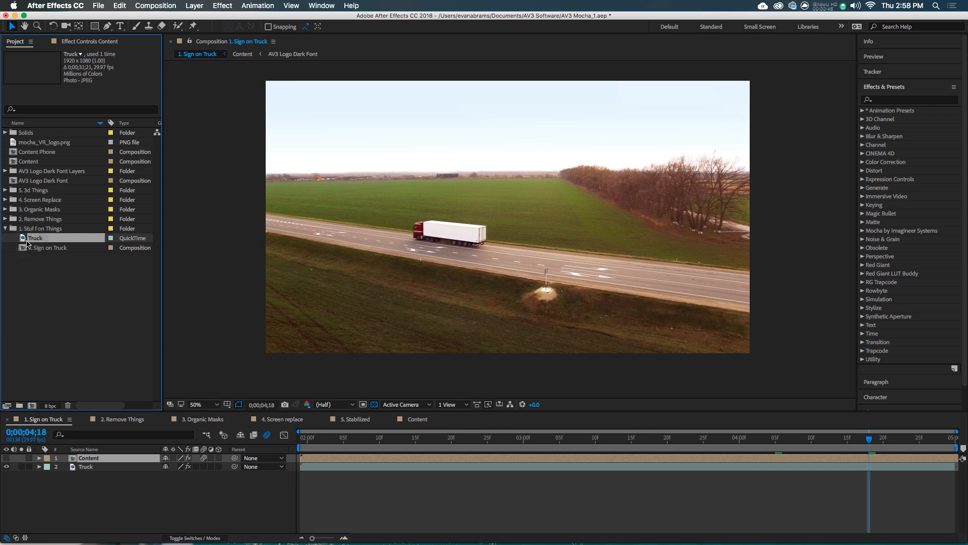
left_click_drag(33, 242, 32, 405)
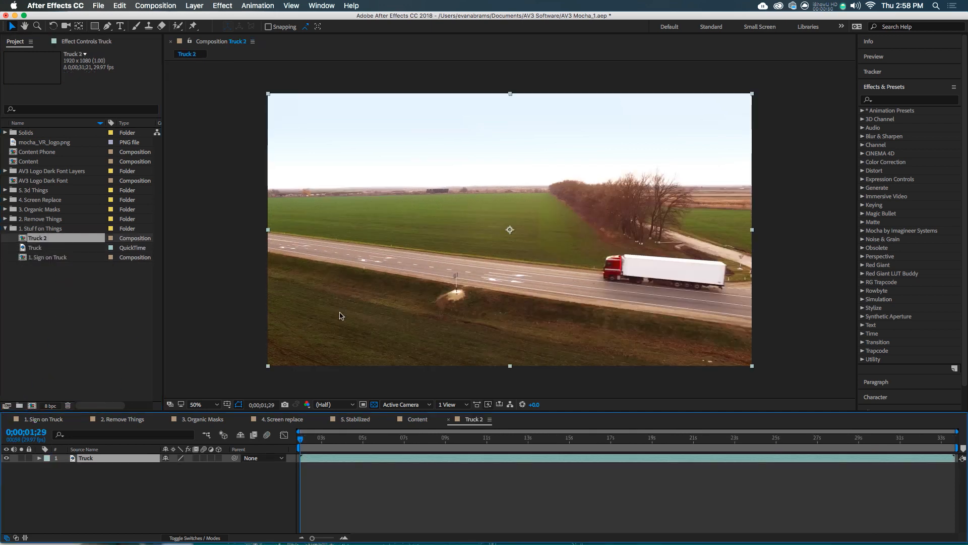
End the work area at 0;00;05;00 and trim the composition to the work area
left_click_drag(316, 446, 363, 442)
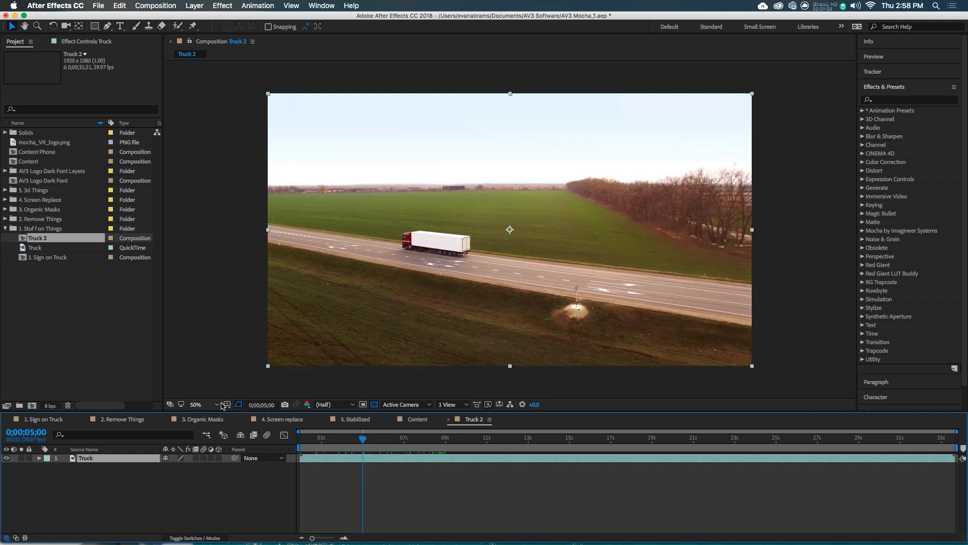
key("n")
right_click(339, 447)
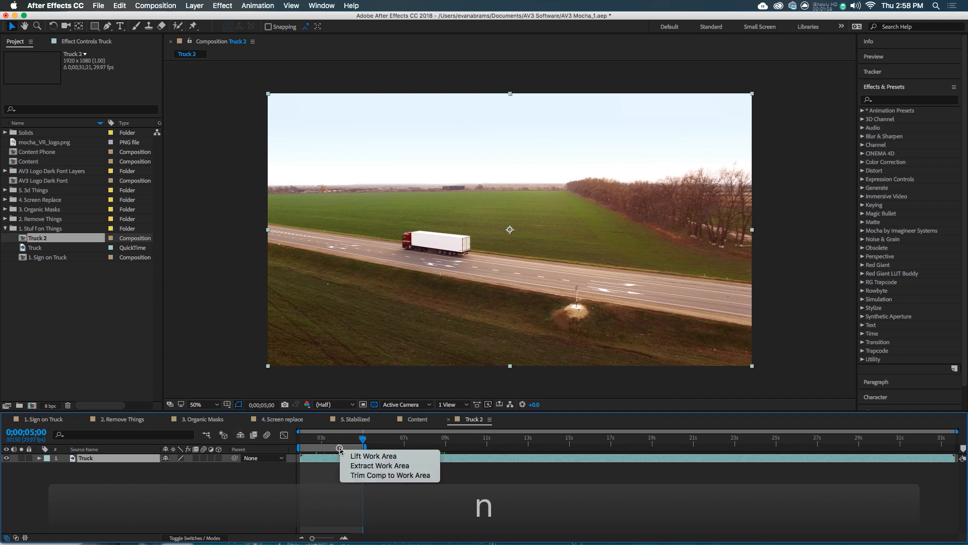
left_click(359, 475)
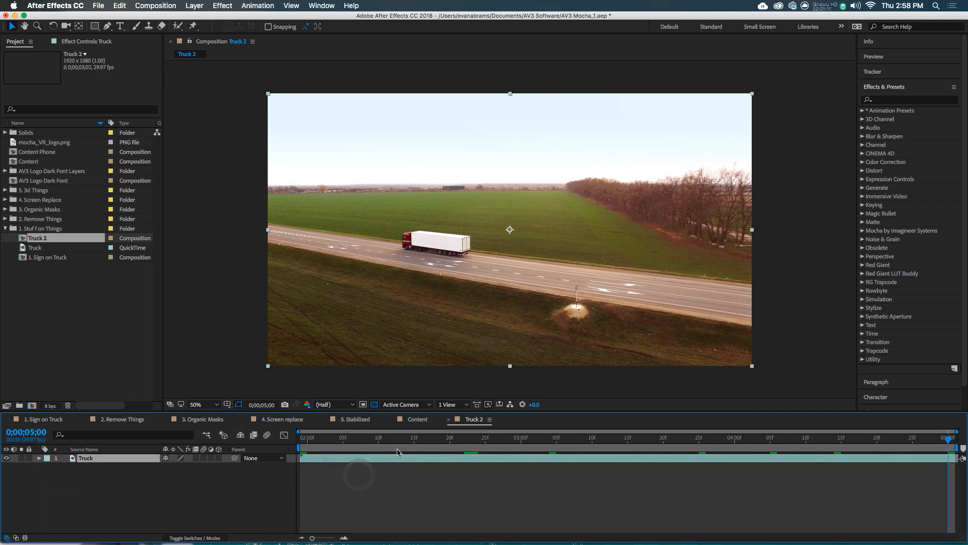
Find the mocha Pro effect and apply it to the Truck footage
left_click(310, 463)
left_click(309, 460)
left_click(880, 101)
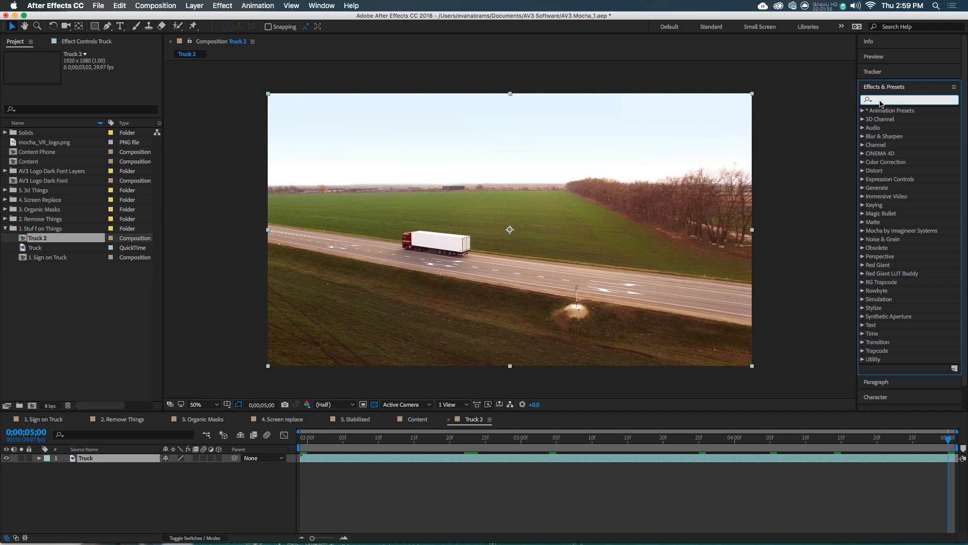
type("mocha")
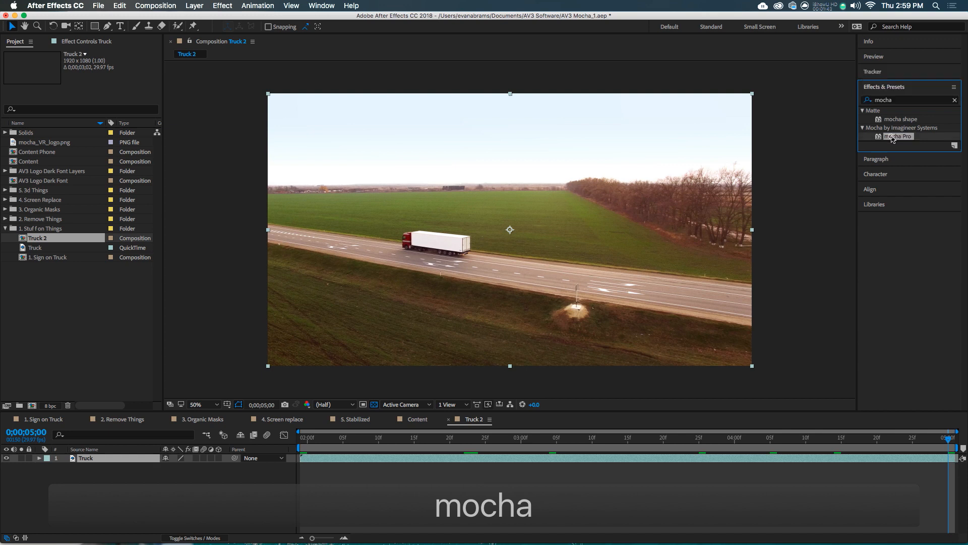
left_click_drag(890, 132, 675, 196)
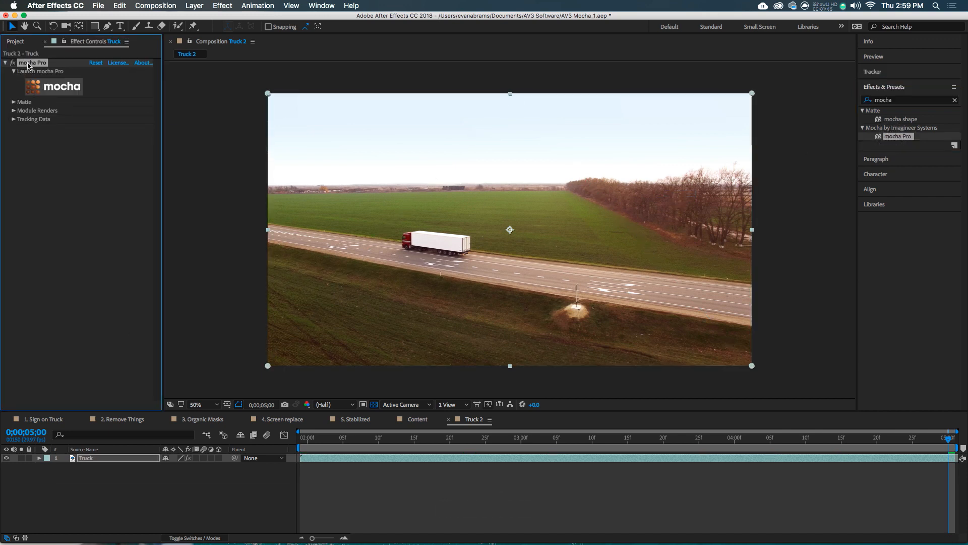
Launch mocha Pro from the Truck layer's effect and start past its welcome screen
left_click(398, 456)
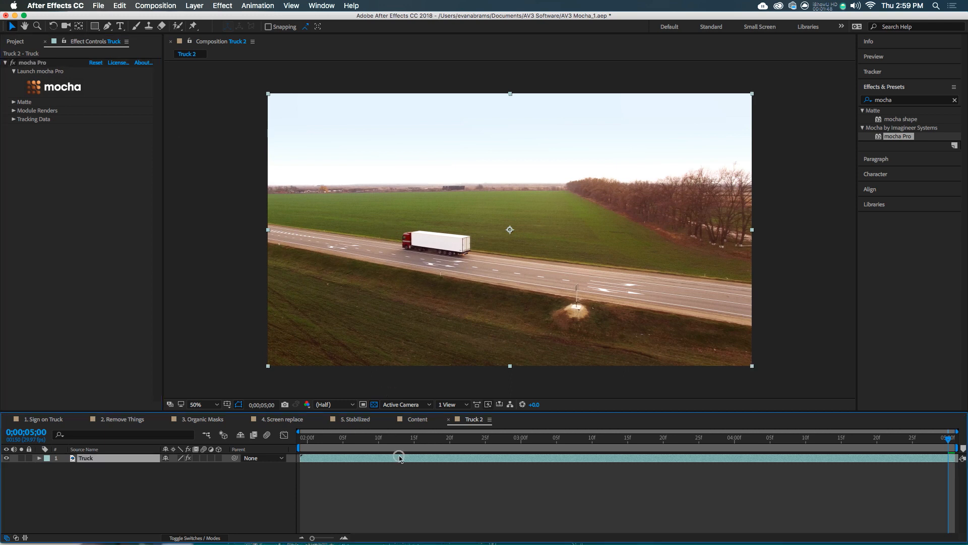
left_click(51, 64)
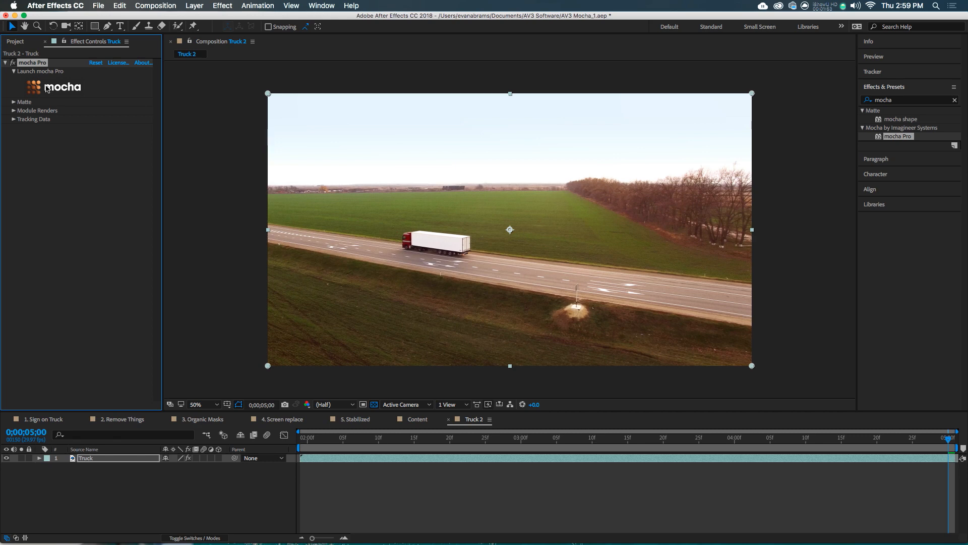
left_click(47, 89)
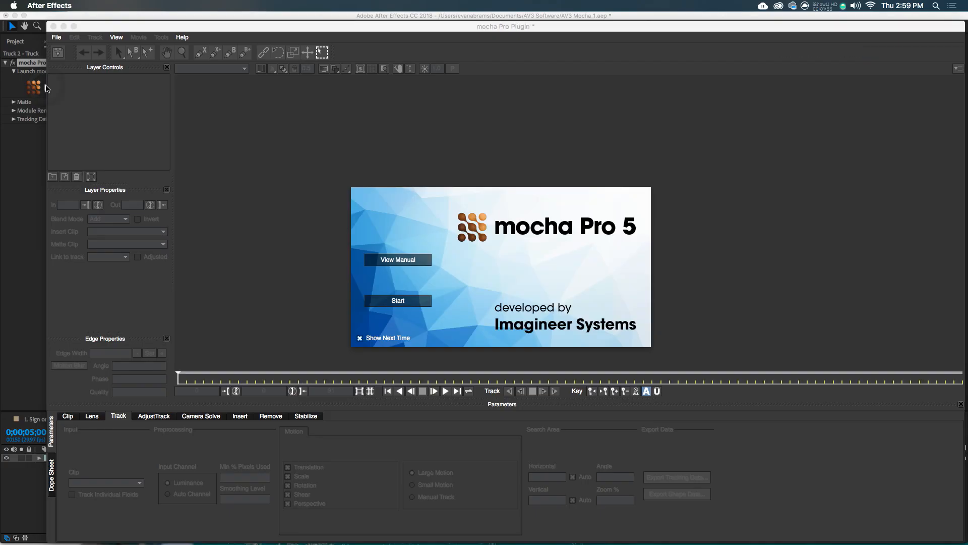
left_click(398, 302)
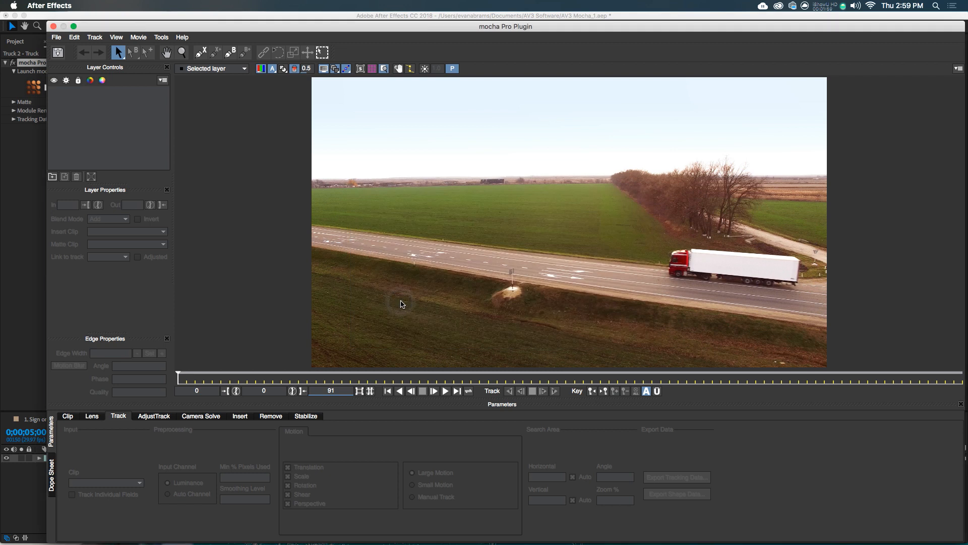
Reposition the mocha Pro window and move the playhead to frame 43
left_click_drag(345, 31, 321, 22)
left_click(181, 366)
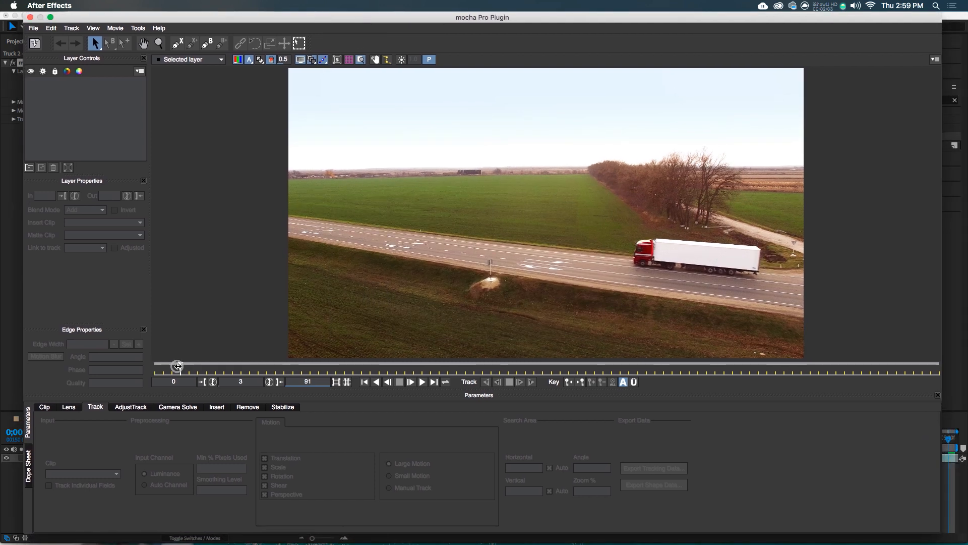
left_click_drag(181, 367, 533, 375)
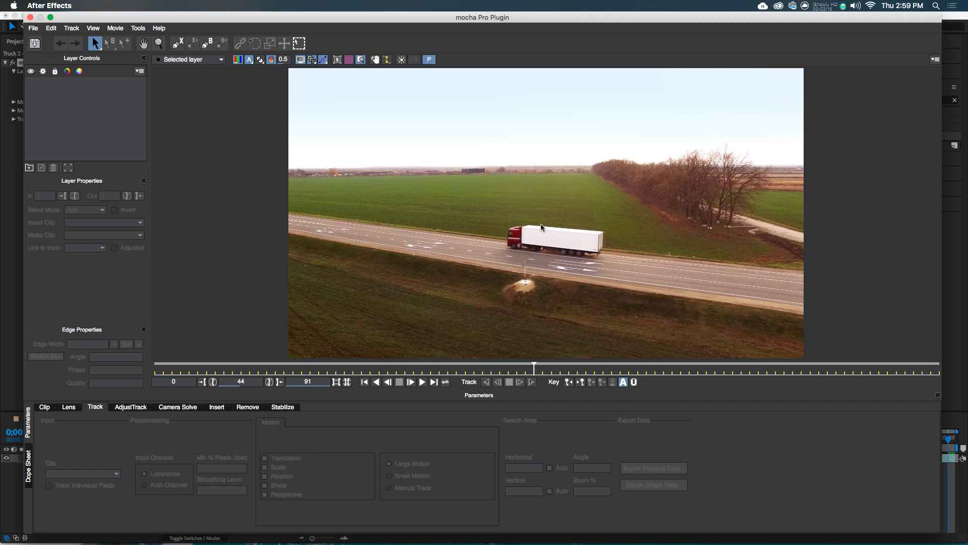
left_click_drag(533, 368, 526, 368)
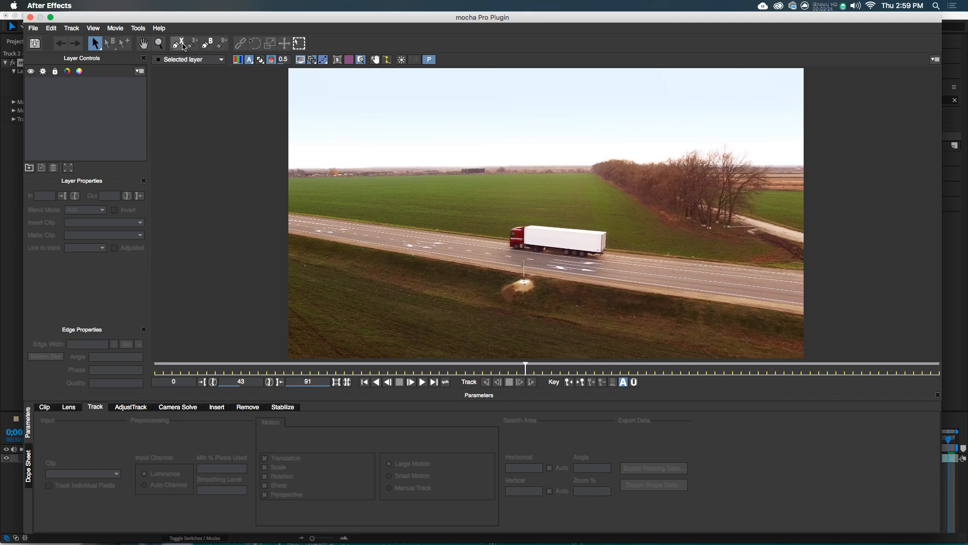
Draw a four-point X-spline around the truck's white trailer and adjust its corner points to fit the trailer
left_click(179, 44)
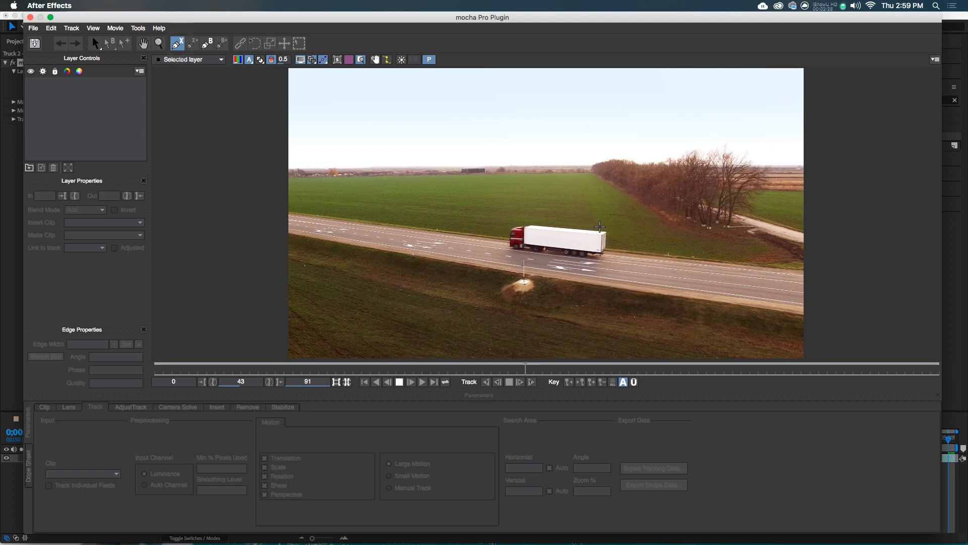
left_click(604, 234)
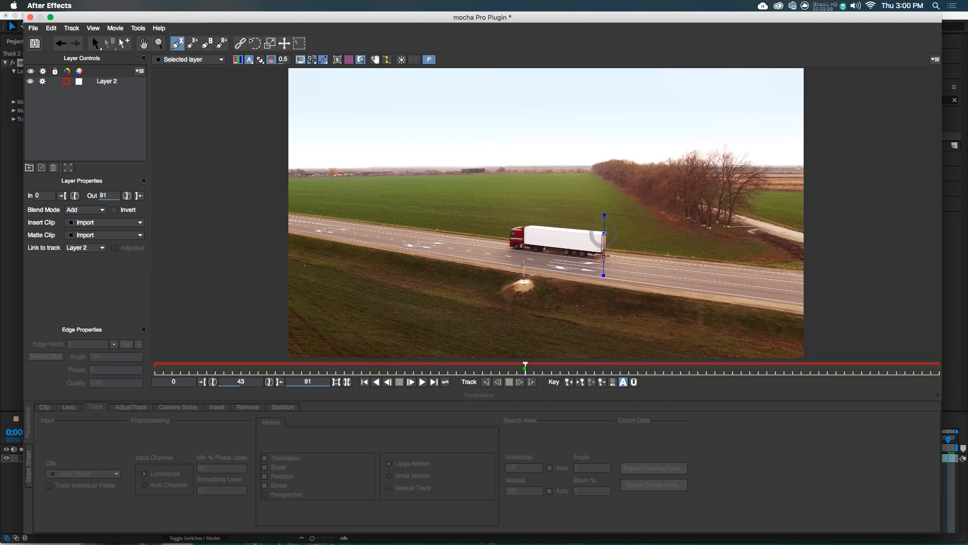
left_click(604, 256)
left_click(520, 245)
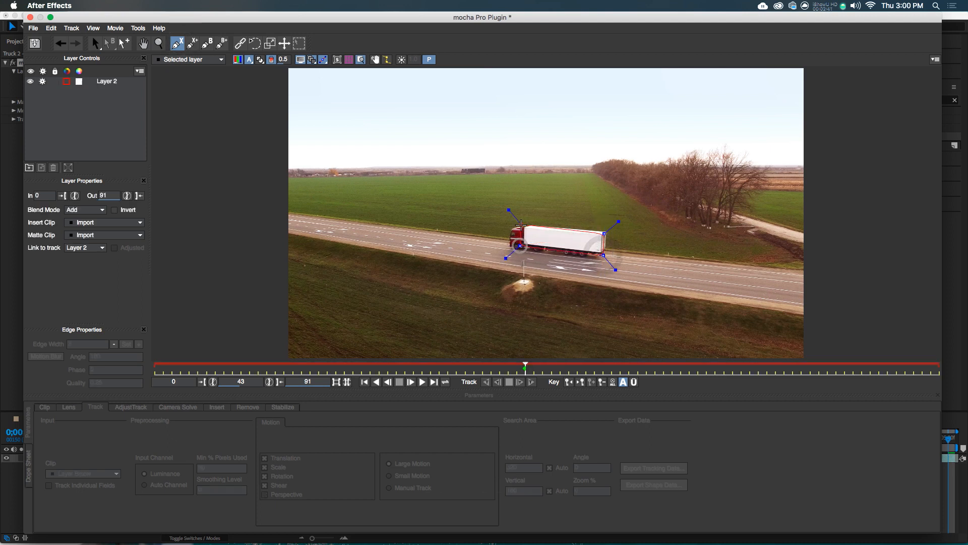
left_click(521, 224)
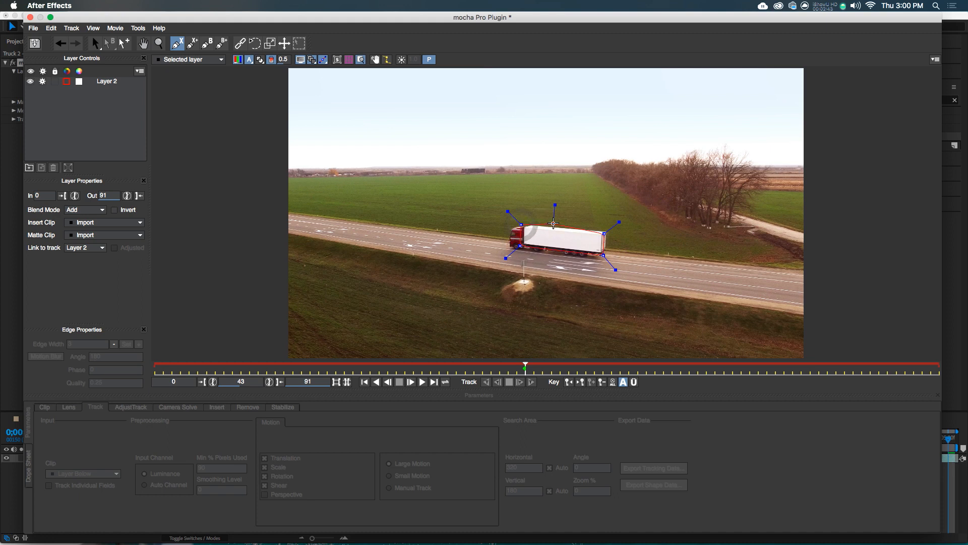
right_click(542, 225)
left_click_drag(605, 233, 605, 256)
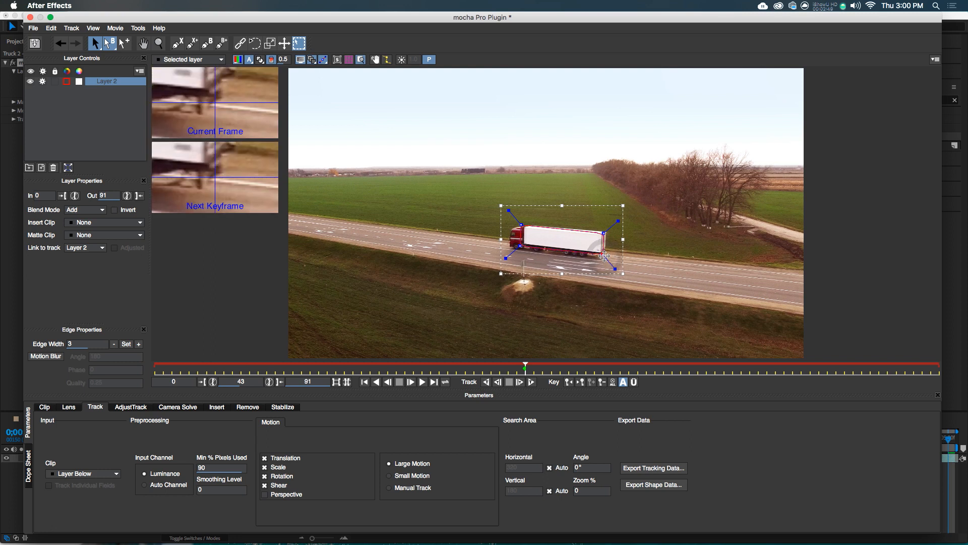
left_click_drag(522, 248, 521, 226)
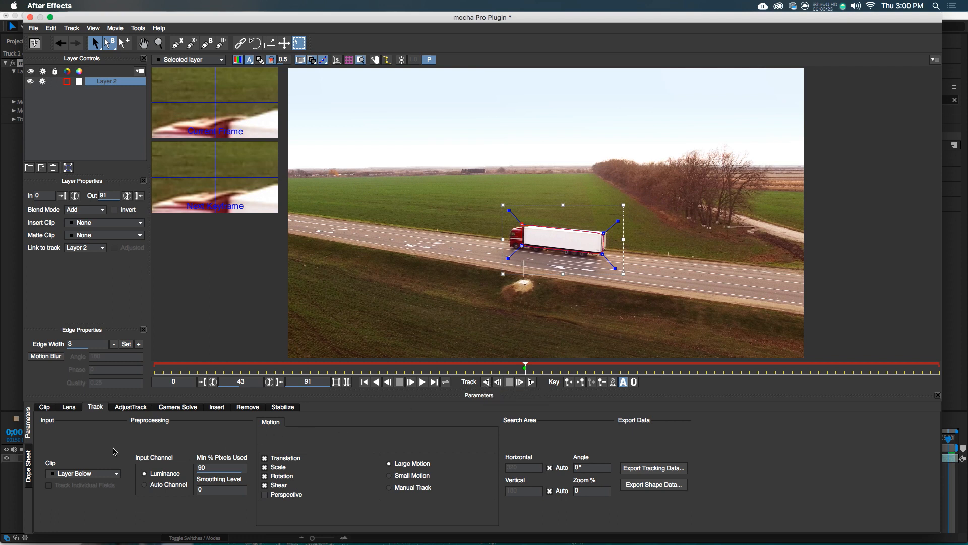
left_click(100, 406)
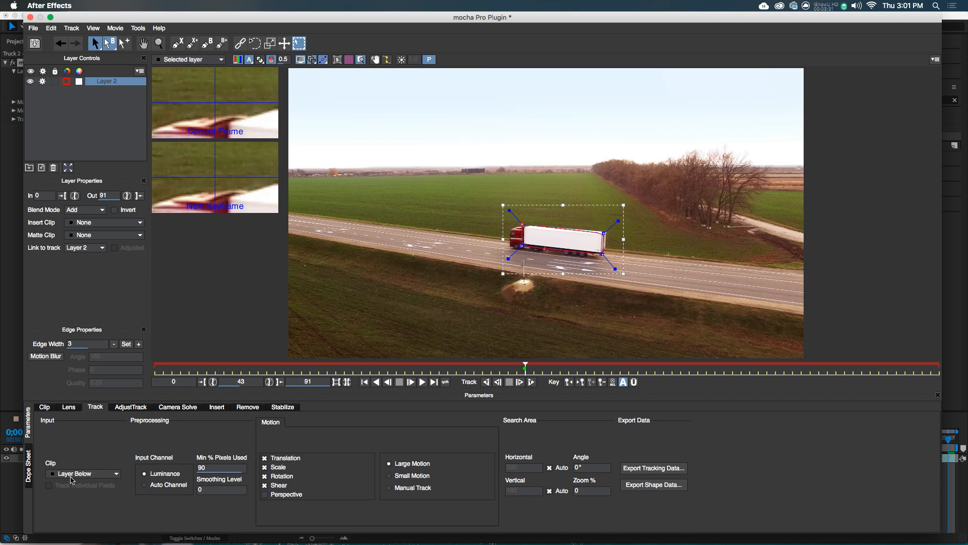
left_click(99, 479)
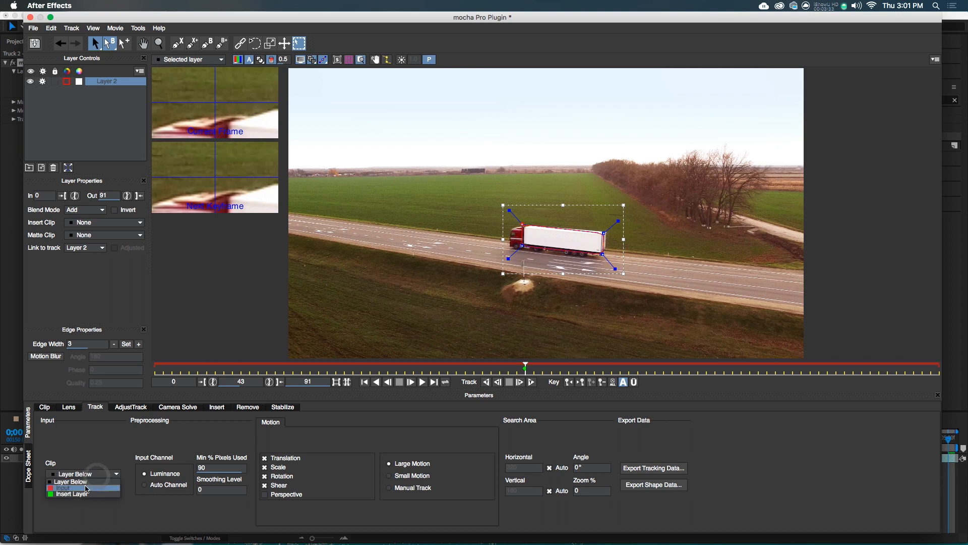
left_click(87, 487)
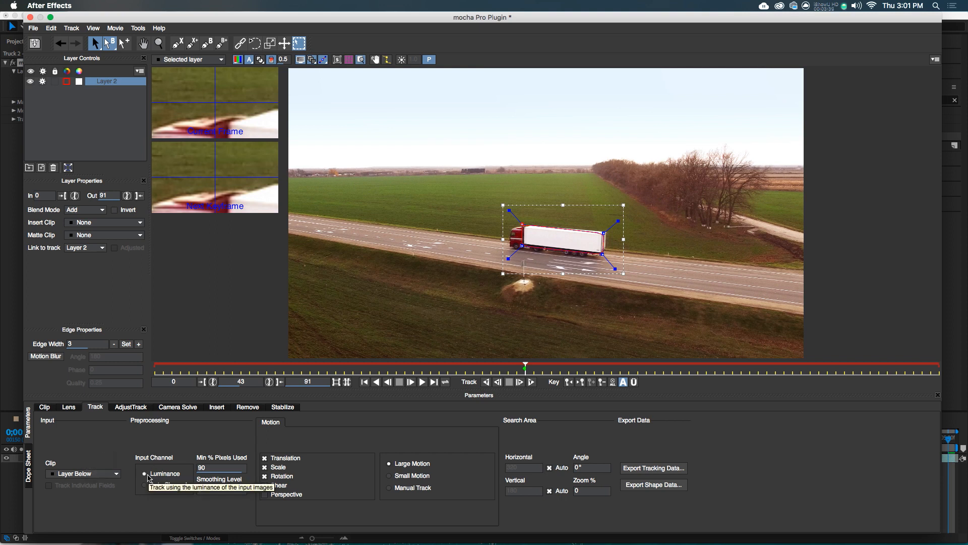
double_click(207, 468)
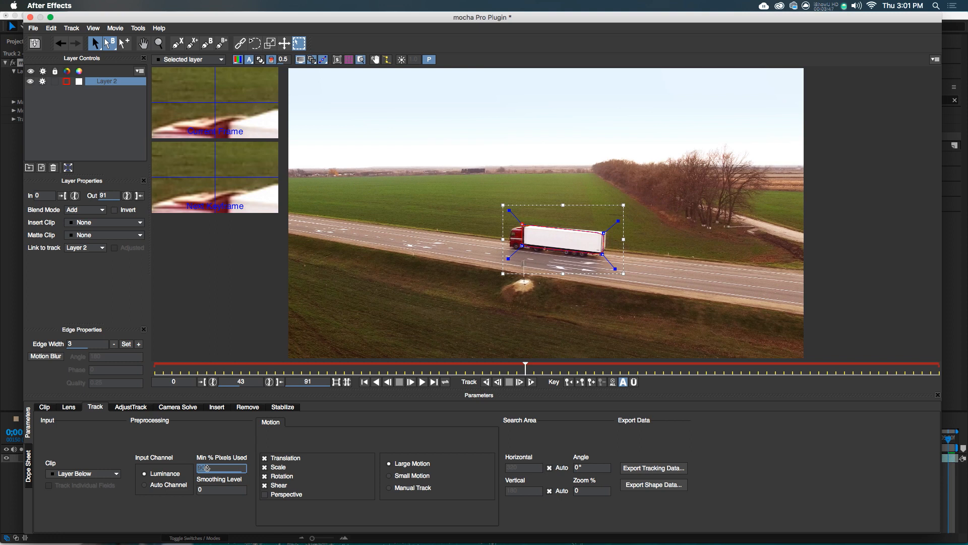
Add Perspective to the tracked motion types and track the trailer backward from frame 43 to frame 0
left_click(270, 423)
left_click(279, 495)
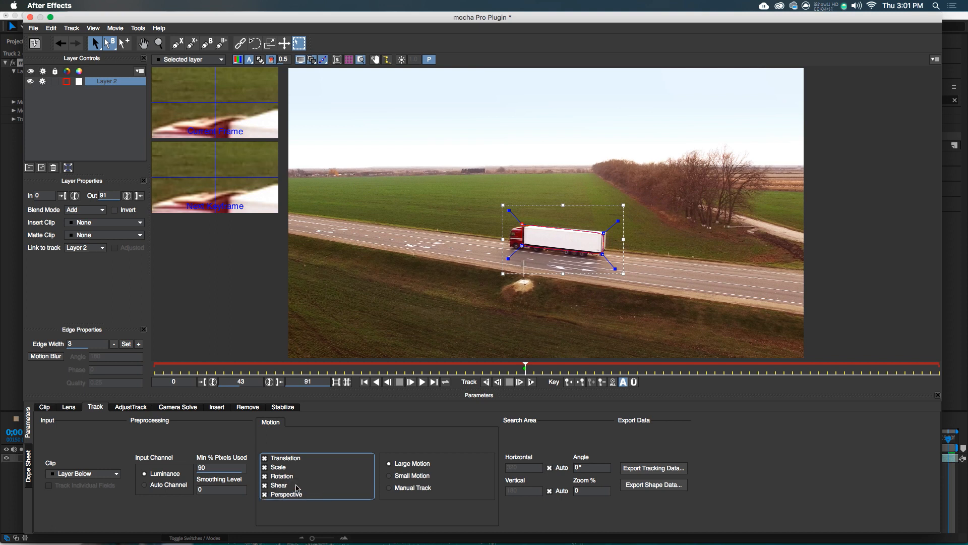
left_click(525, 367)
left_click(486, 382)
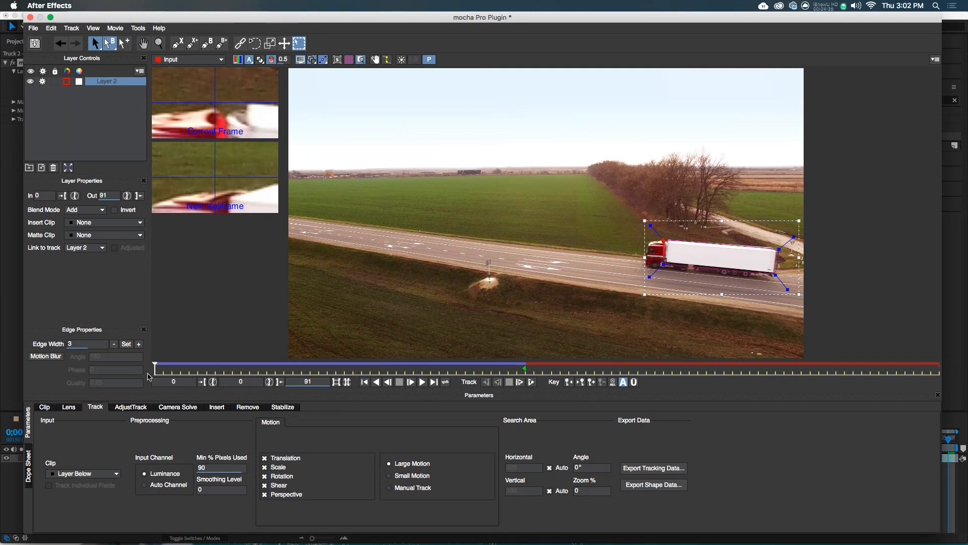
Return to the area around frame 43 and track the trailer forward to the end of the clip
left_click_drag(156, 366, 533, 366)
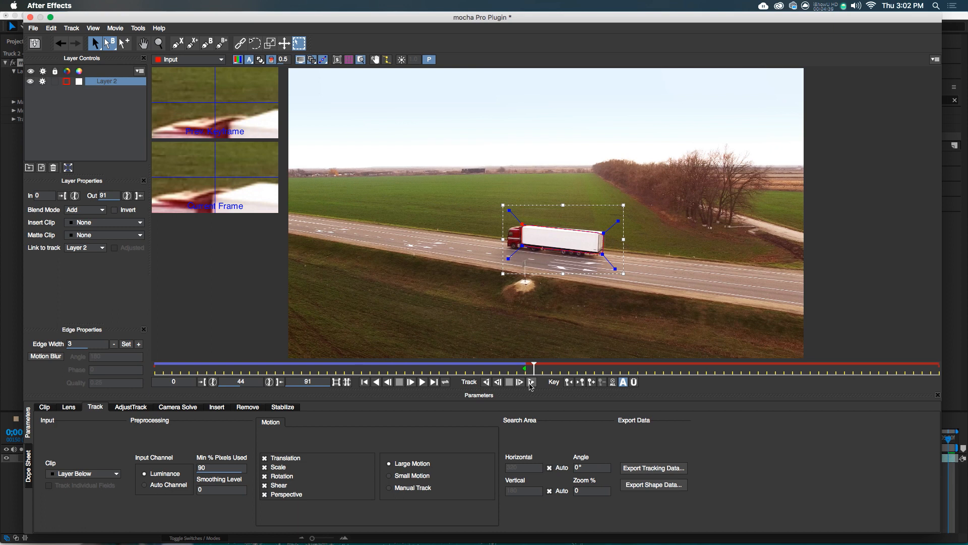
left_click(526, 372)
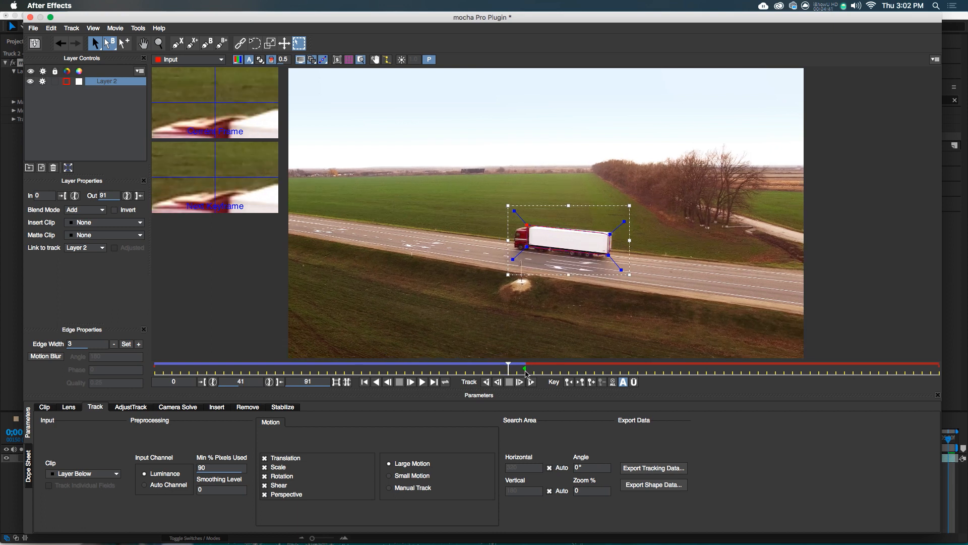
left_click(532, 382)
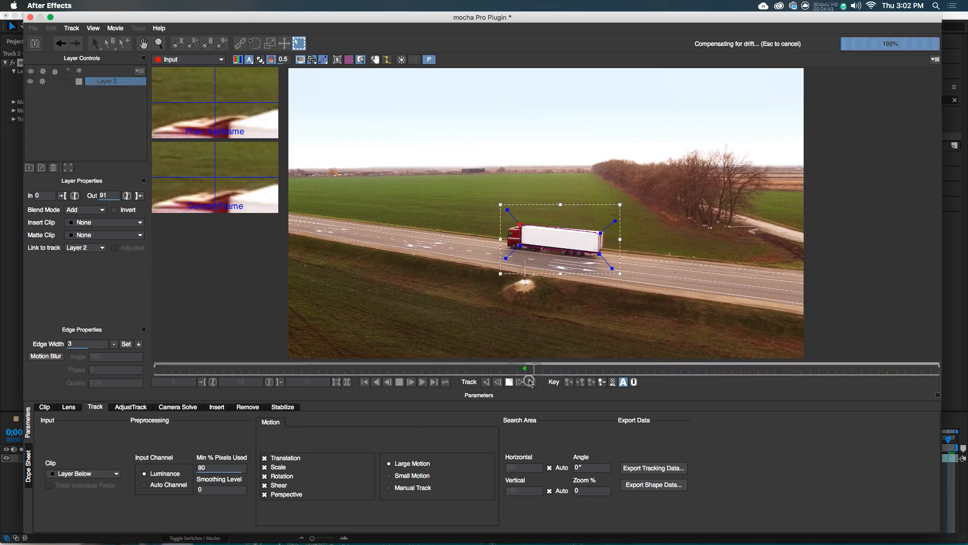
Scrub the tracked frames around frame 43 and display the planar grid and planar surface over the trailer
left_click(524, 365)
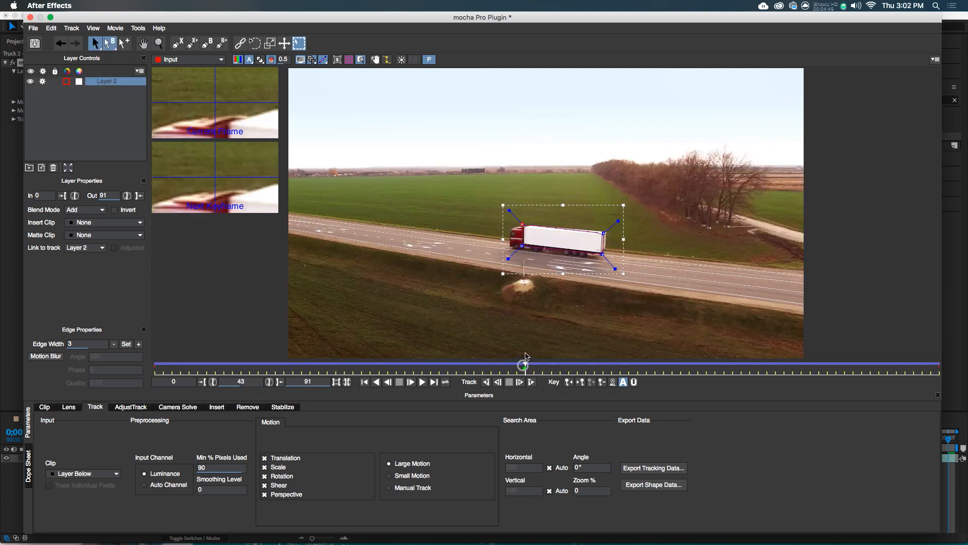
left_click_drag(525, 365, 550, 367)
left_click_drag(591, 365, 523, 369)
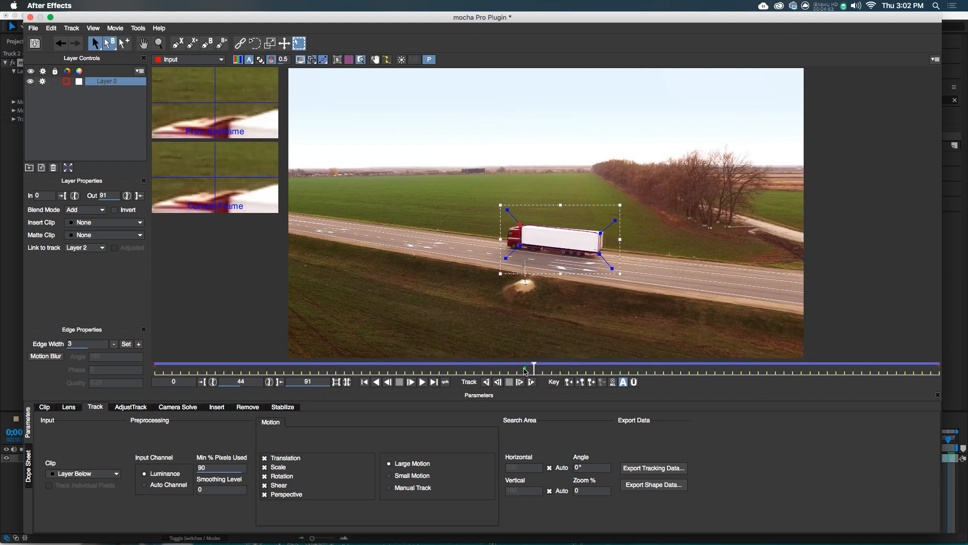
left_click(348, 60)
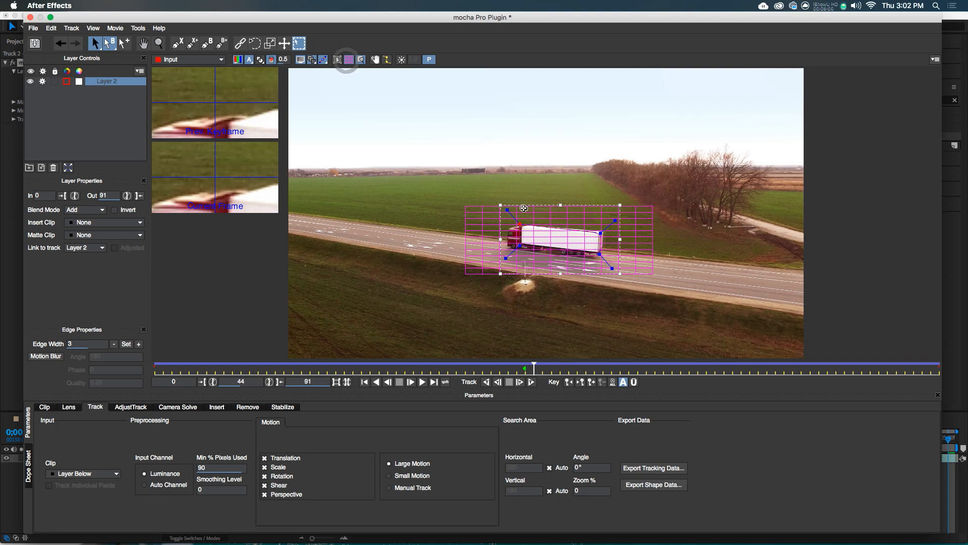
left_click(338, 60)
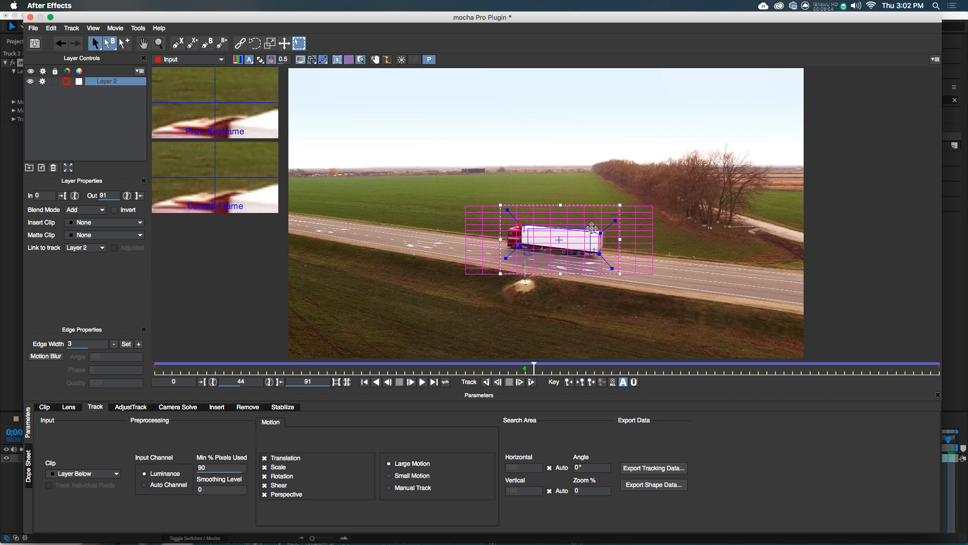
Fit the planar surface's corners to the trailer's corners at frame 44, undo the last corner move and scrub to frame 27 to check
left_click_drag(592, 228, 601, 234)
left_click_drag(527, 228, 521, 246)
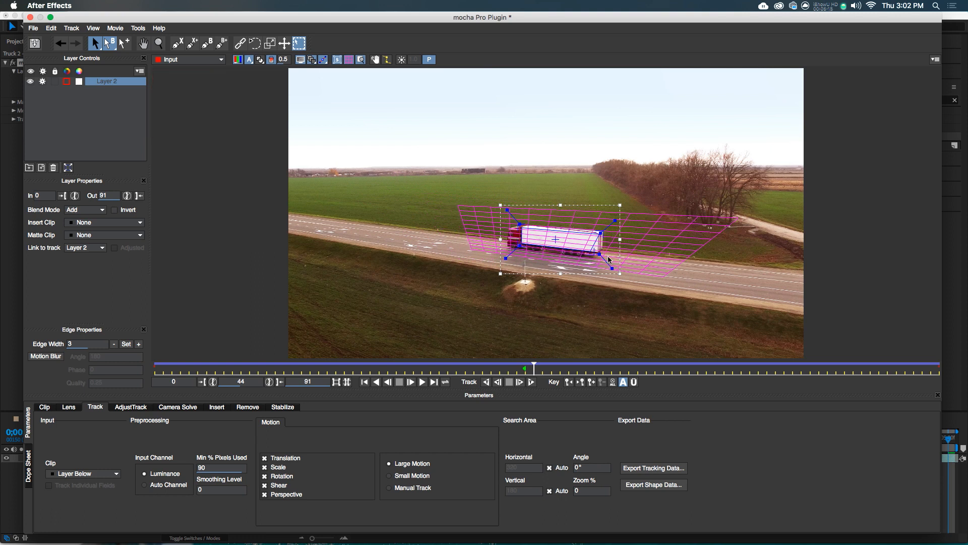
left_click_drag(599, 254, 601, 253)
key("super+z")
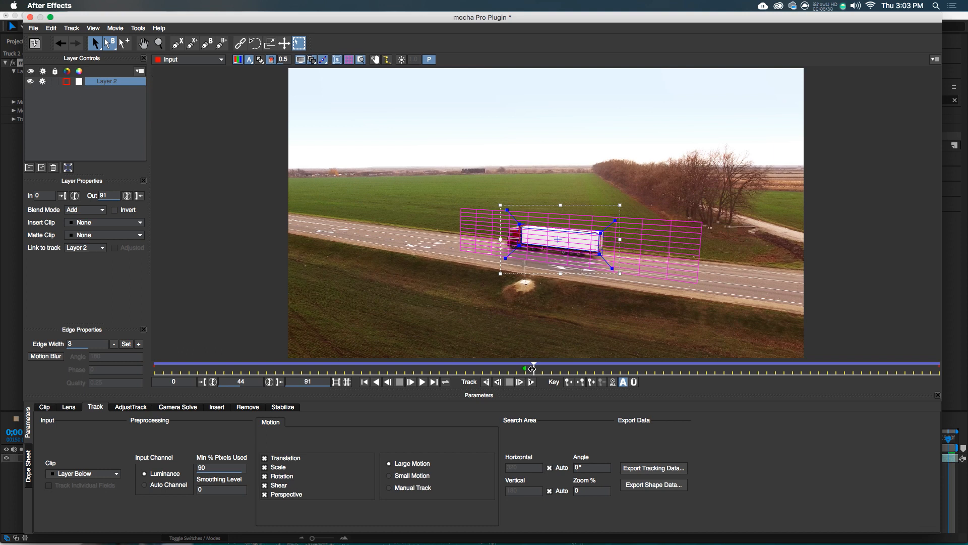
left_click_drag(533, 368, 388, 383)
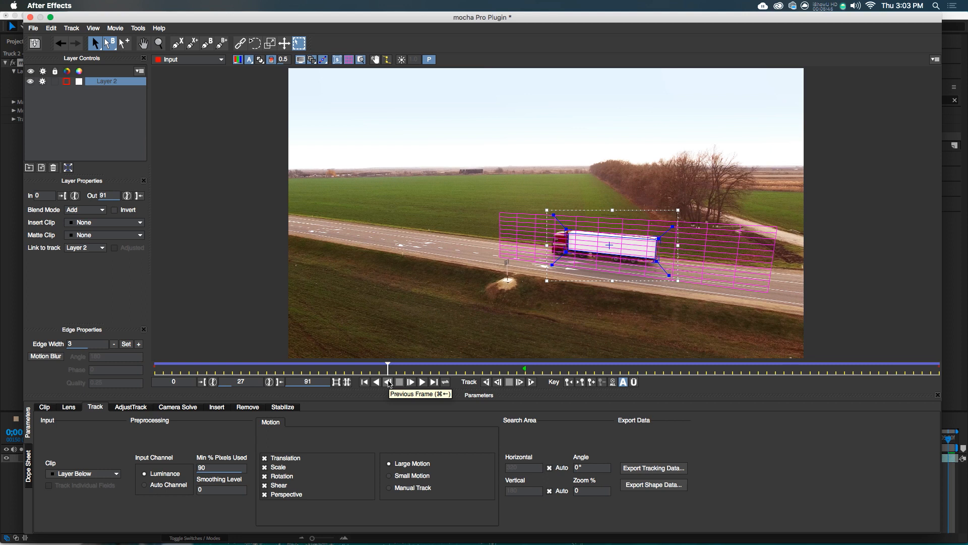
Save the mocha project, return to the After Effects composition and expand the mocha Pro effect's tracking data settings
key("super+s")
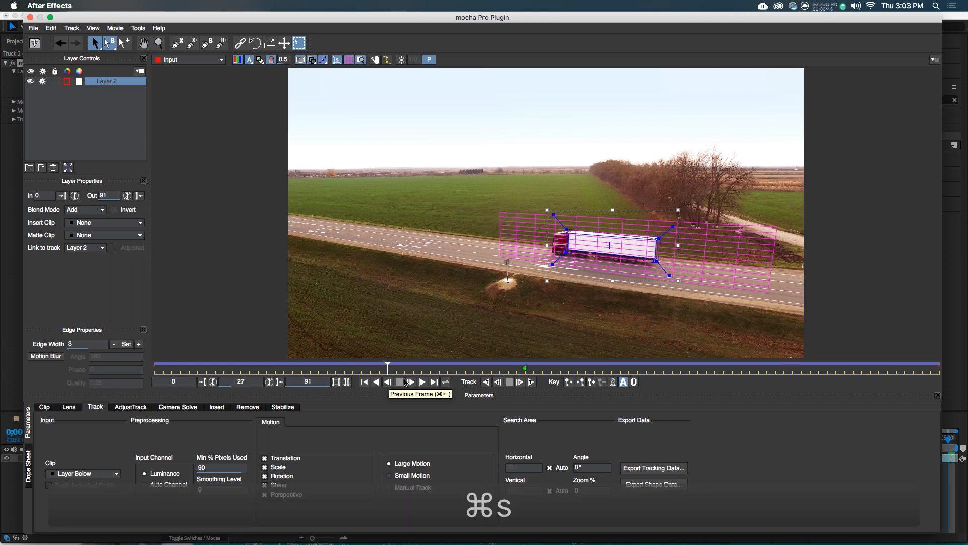
left_click(29, 17)
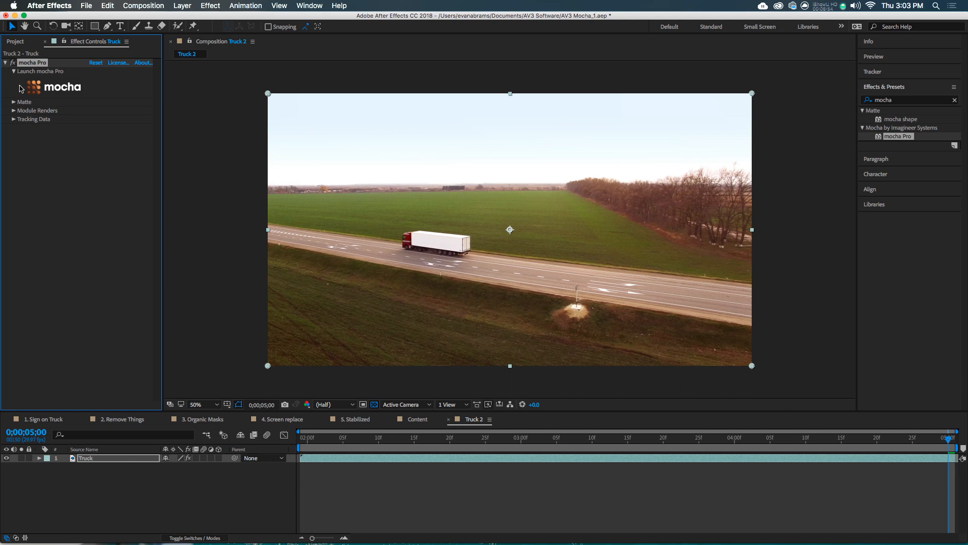
left_click(13, 119)
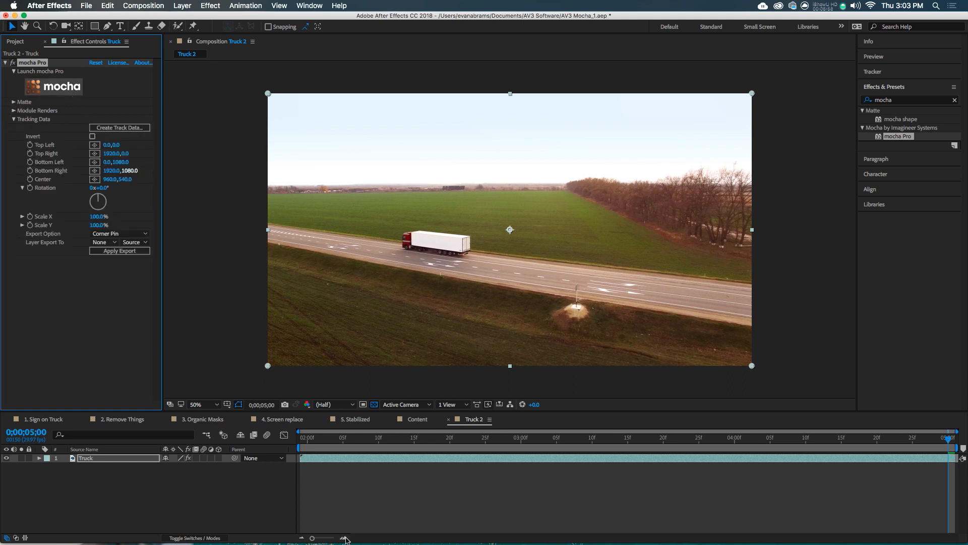
Add the AV3 Logo Dark Font composition above the Truck layer and scale it down to fit inside the frame
left_click(12, 42)
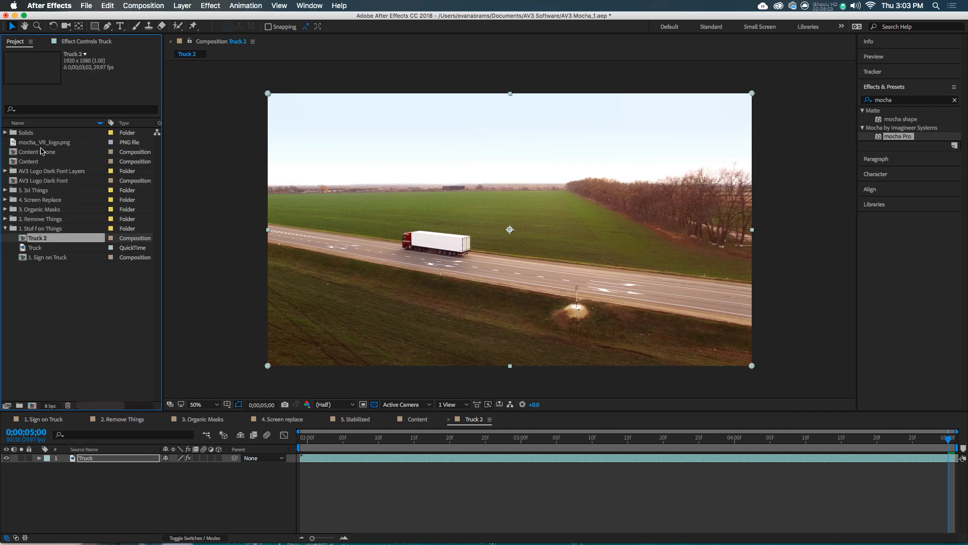
left_click_drag(24, 181, 516, 236)
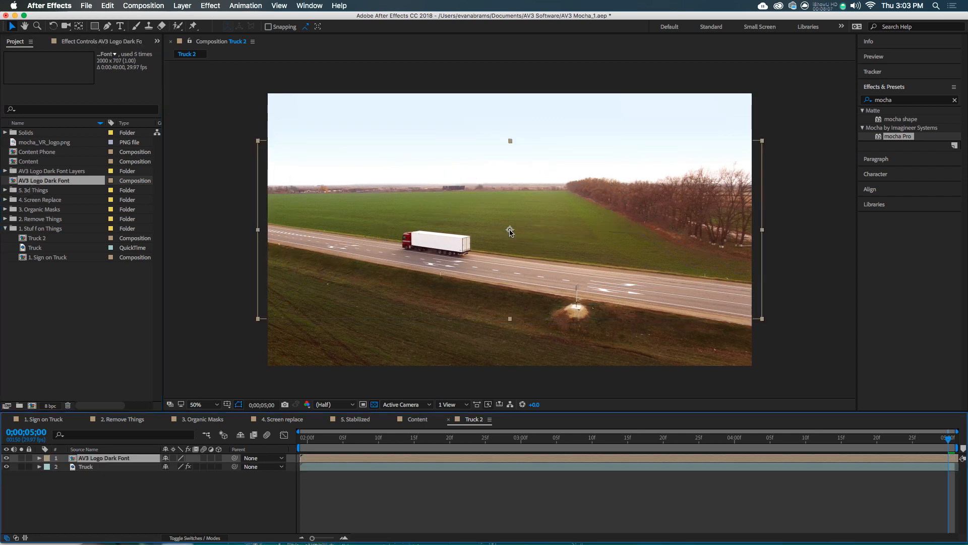
left_click_drag(762, 141, 717, 166)
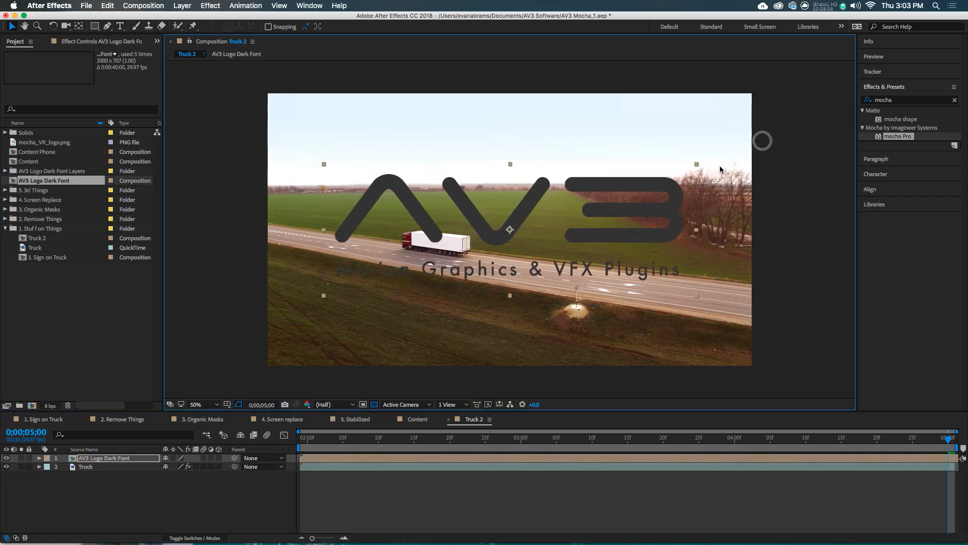
Pre-compose the AV3 Logo Dark Font layer as "TRuck side logo", moving all attributes into the new composition
left_click(538, 459)
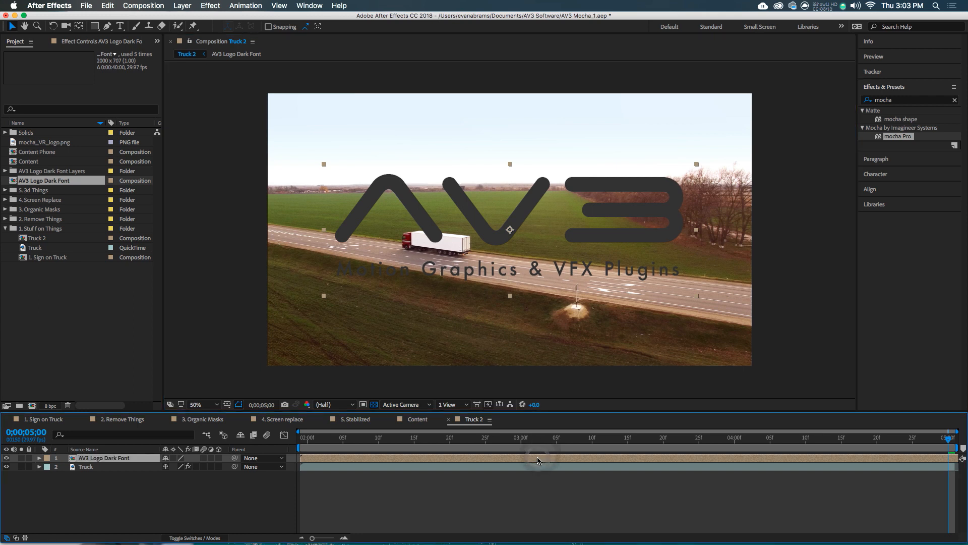
key("super+shift+c")
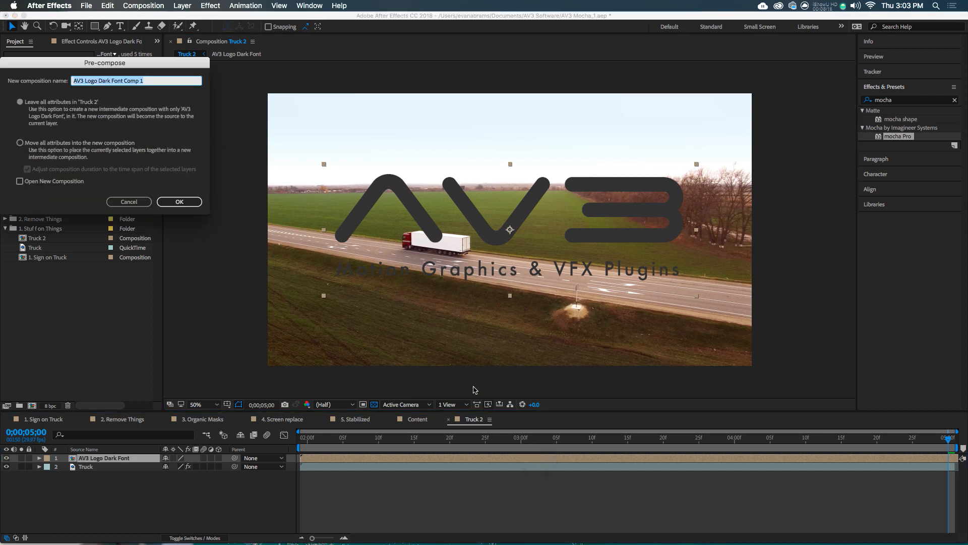
type("TR")
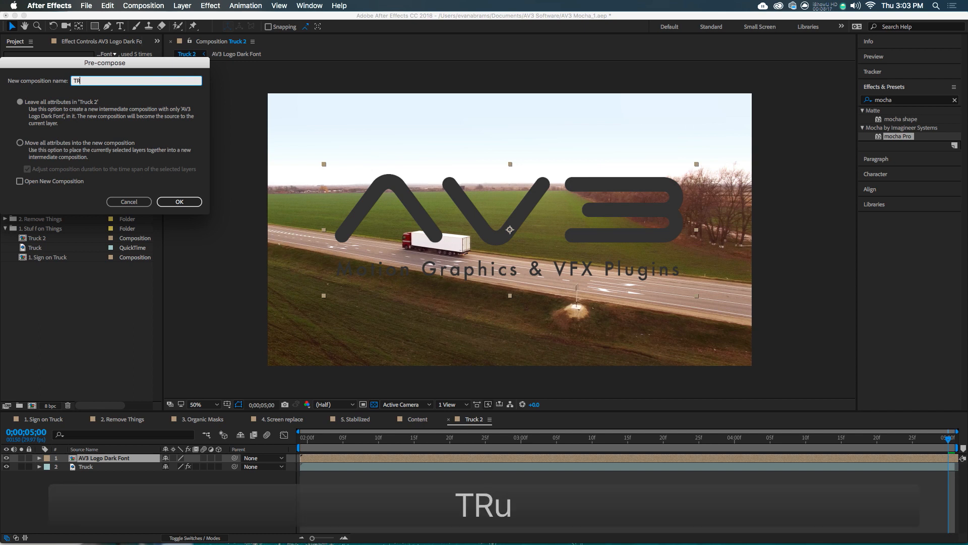
type("uck side logo")
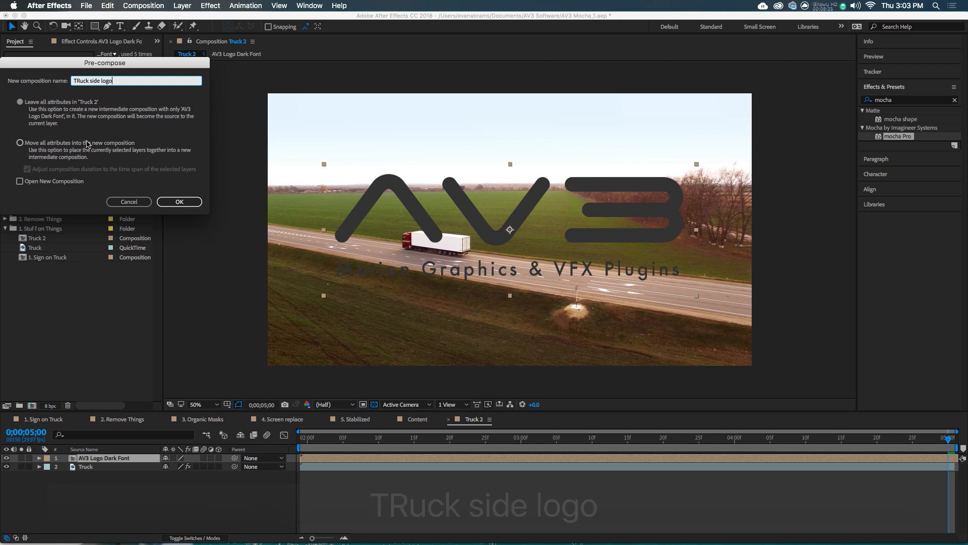
left_click(103, 142)
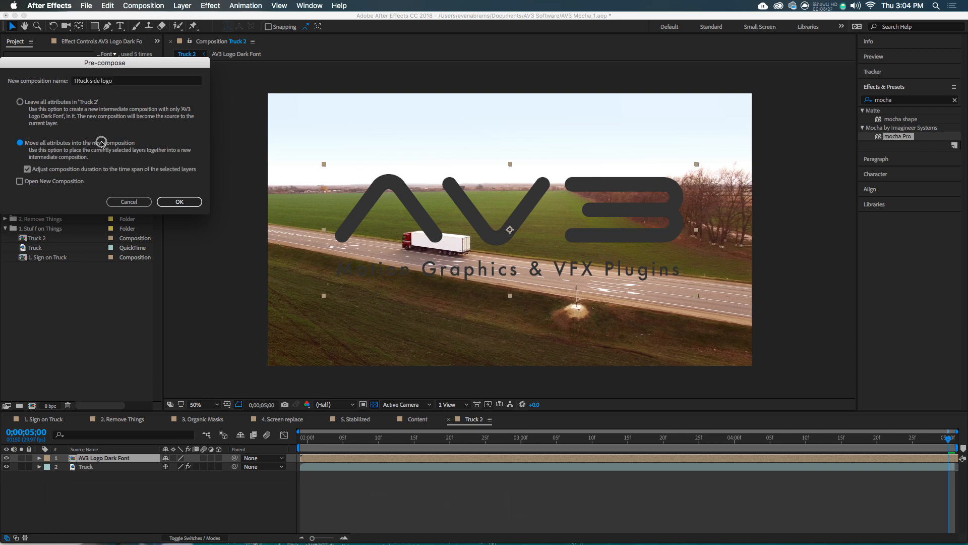
left_click(167, 202)
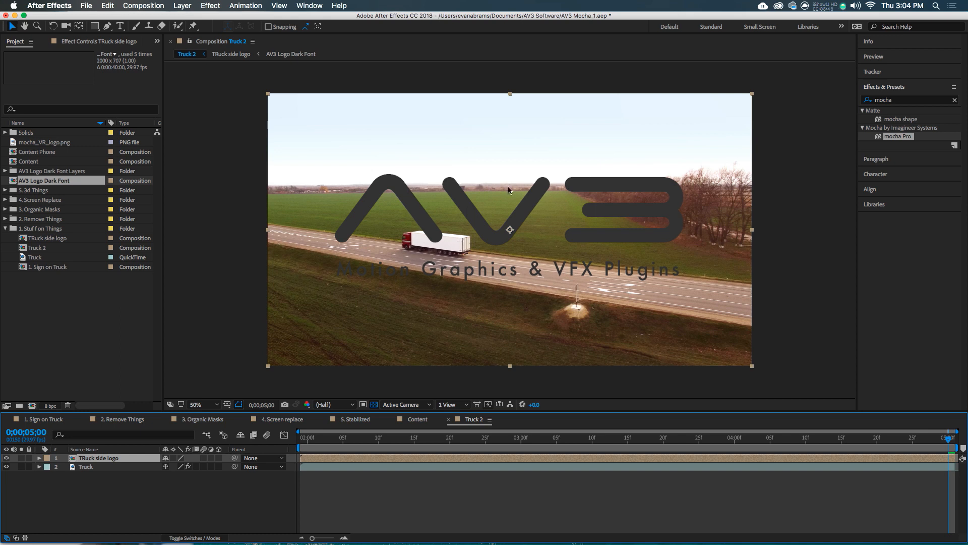
Create track data from mocha's Layer 2 in the Truck layer's mocha Pro effect, with Corner Pin as the export option
left_click(91, 467)
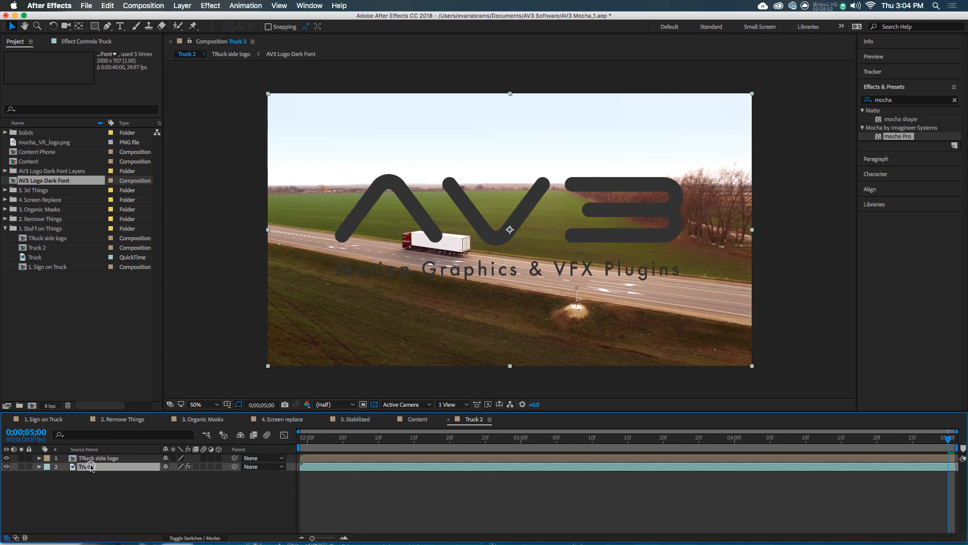
left_click(76, 41)
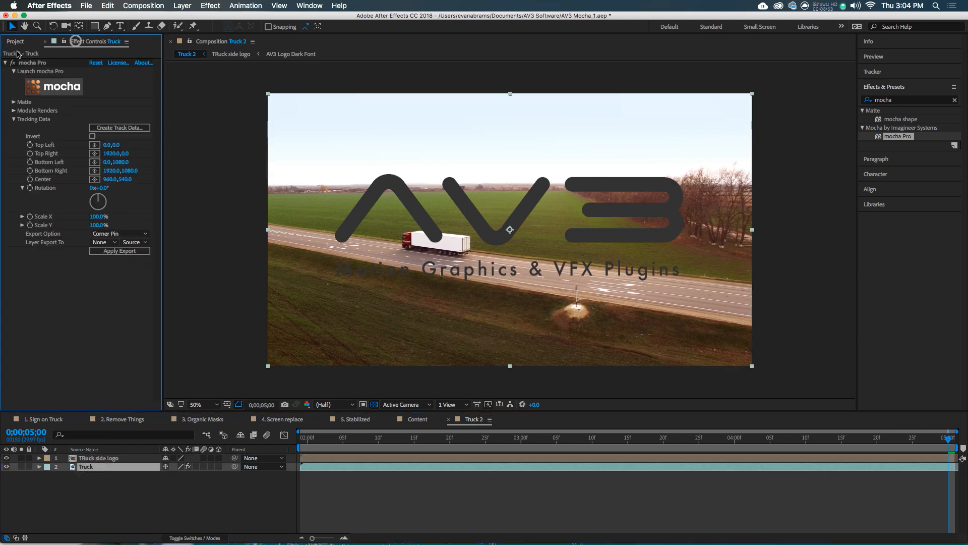
left_click(118, 233)
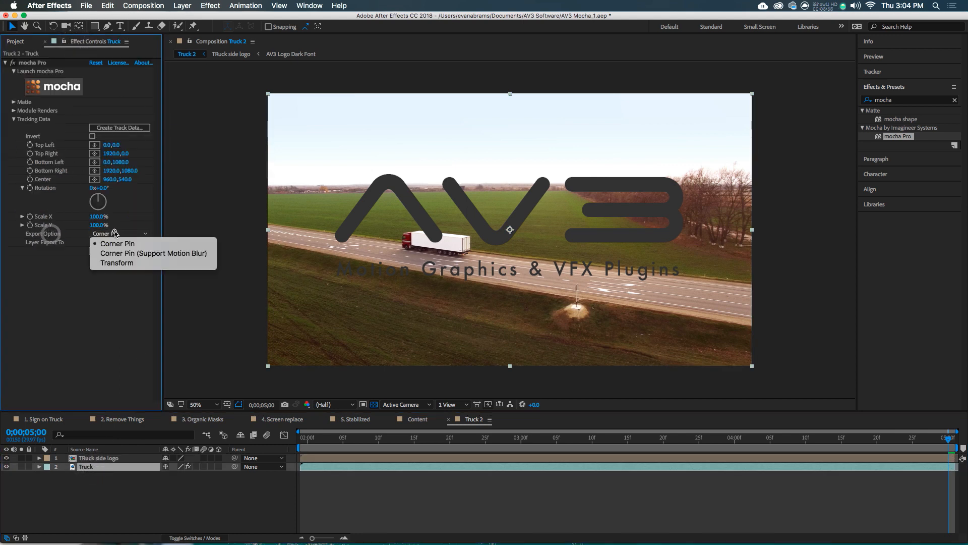
left_click(115, 241)
left_click(106, 129)
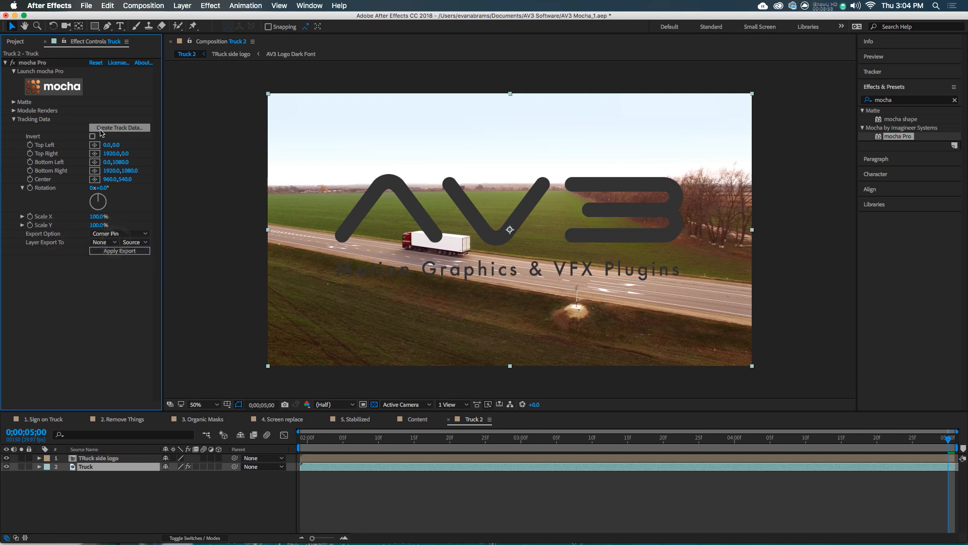
left_click(422, 232)
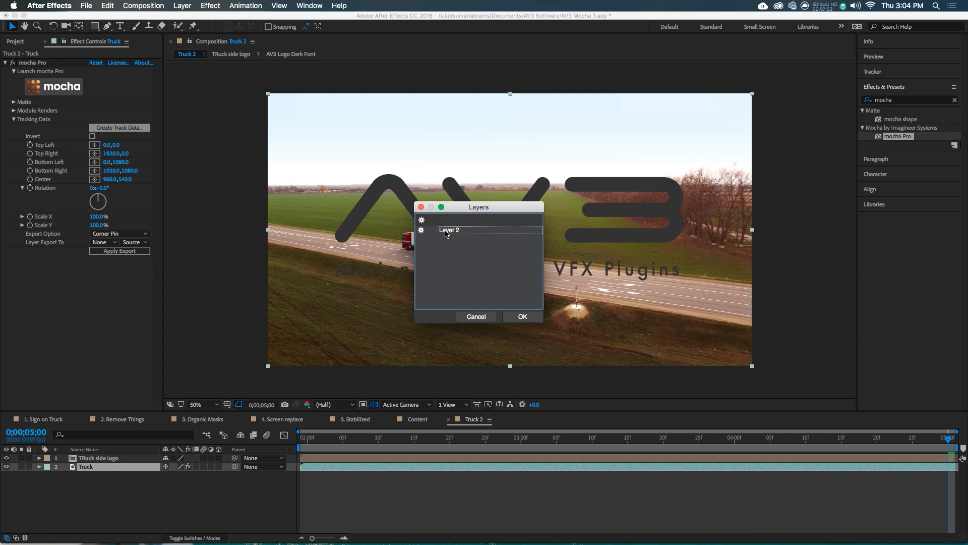
left_click(446, 232)
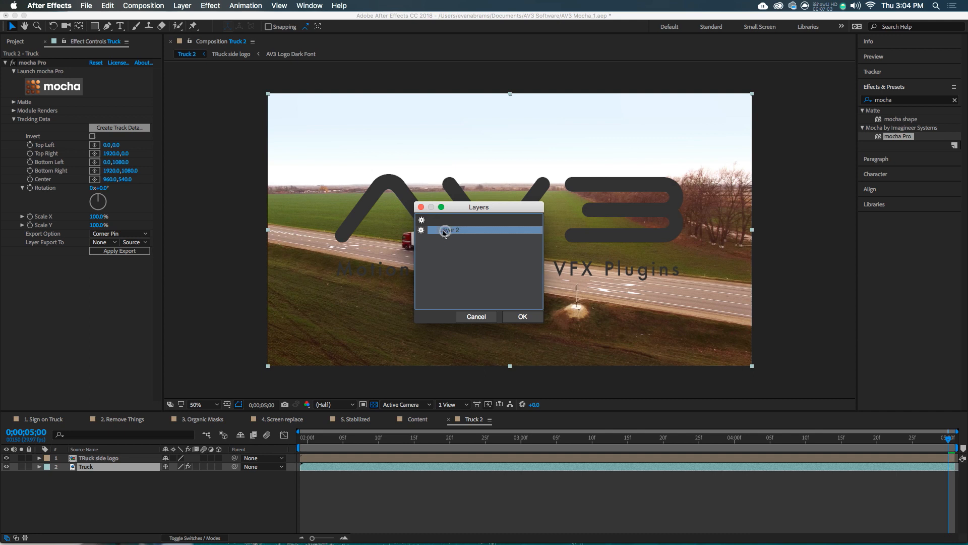
left_click(521, 318)
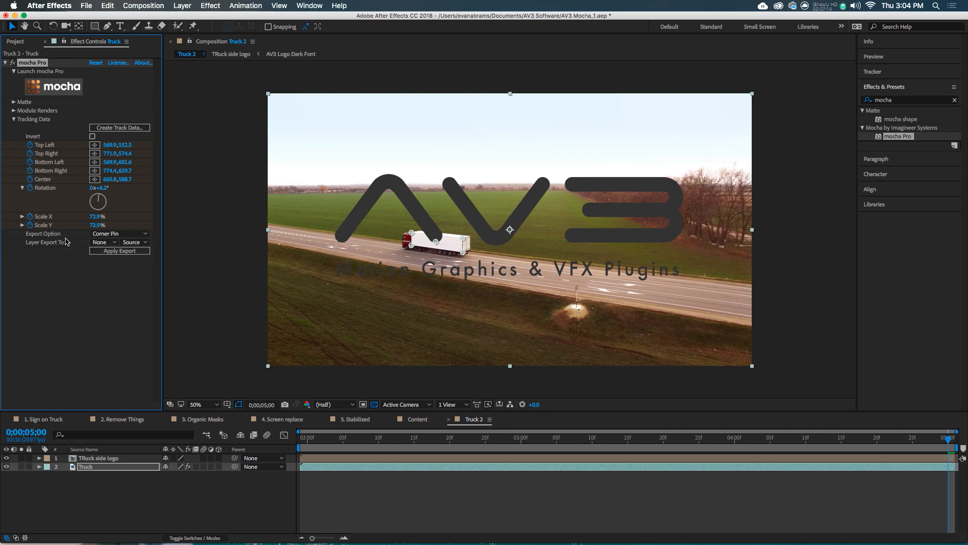
Apply the corner pin export to the TRuck side logo layer and preview the composition from its start
left_click(101, 242)
left_click(105, 267)
left_click(126, 252)
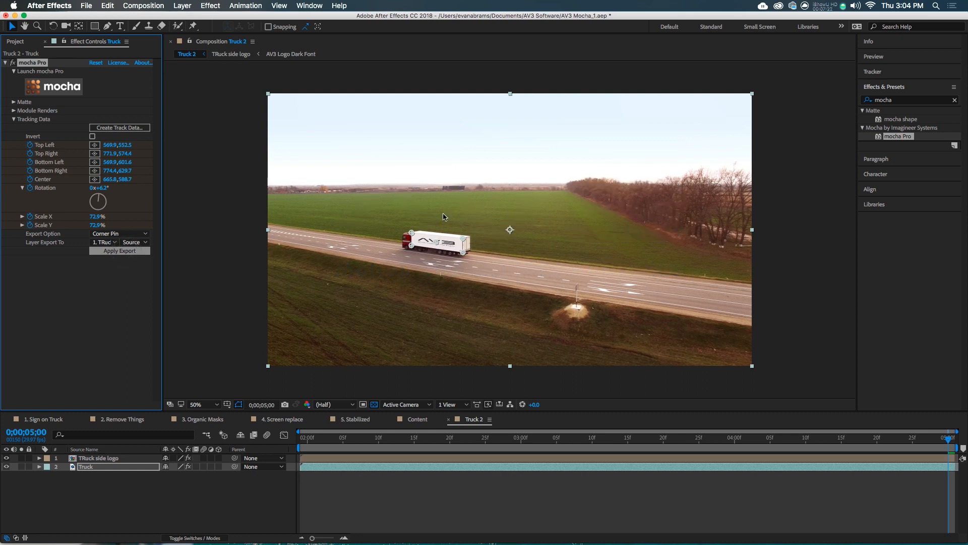
left_click(356, 443)
key("Home")
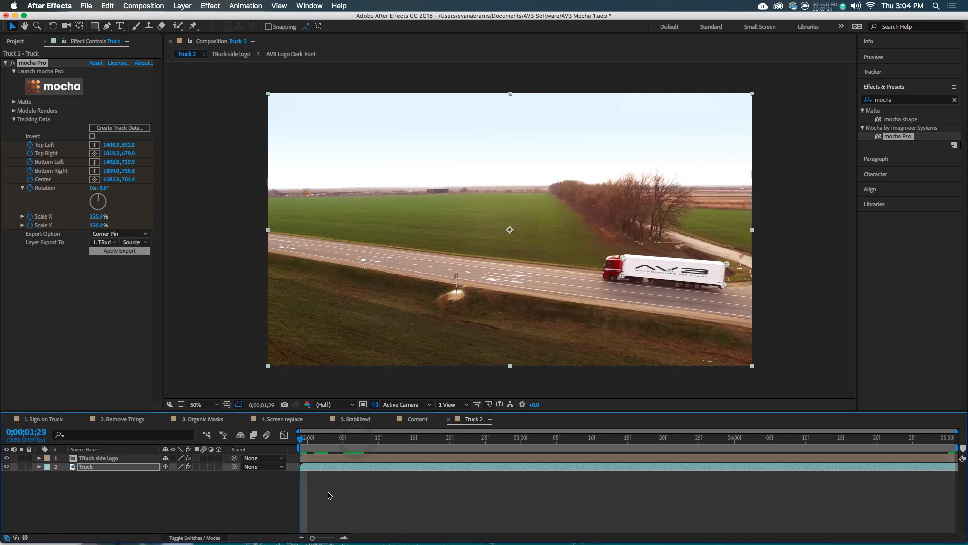
left_click(328, 492)
key("space")
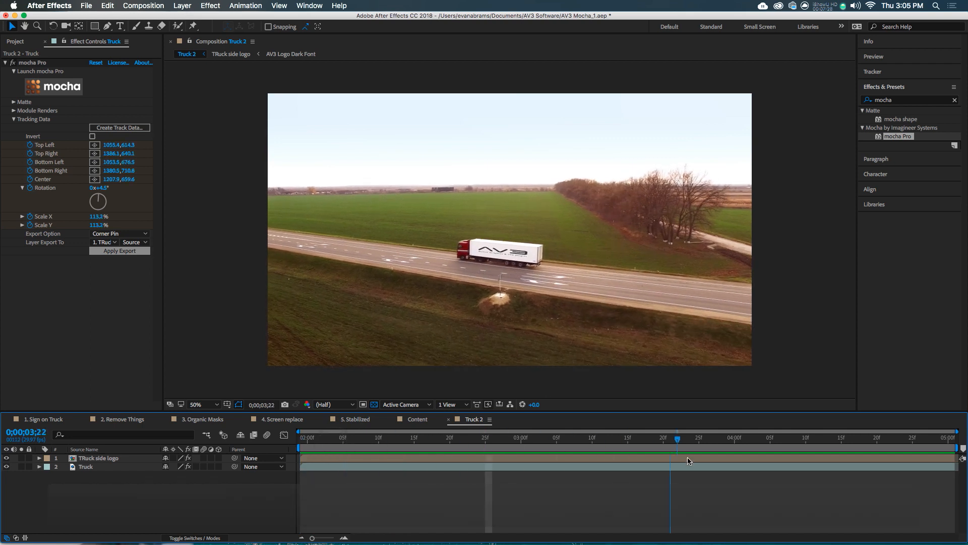
Add the Transform effect to the TRuck side logo layer, placed before its Corner Pin effect
left_click(617, 460)
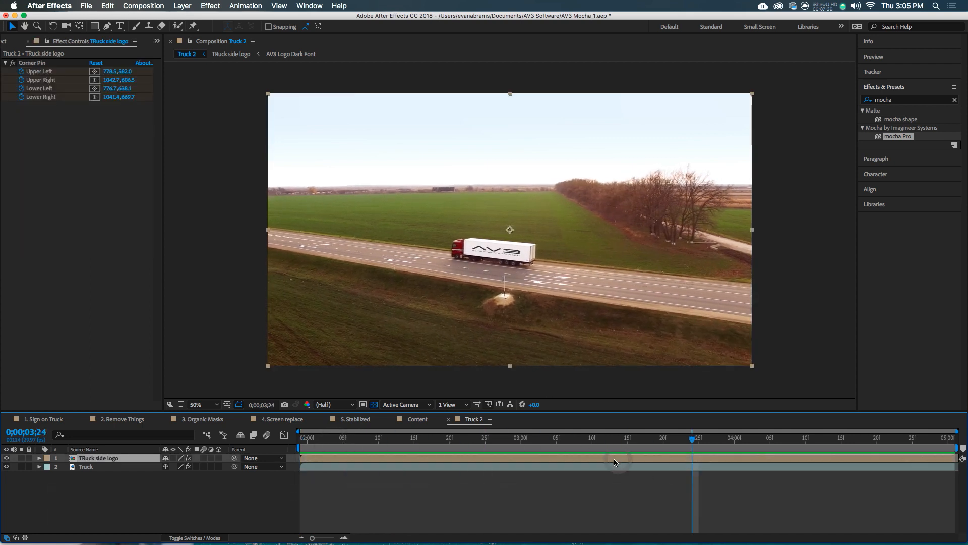
left_click(31, 62)
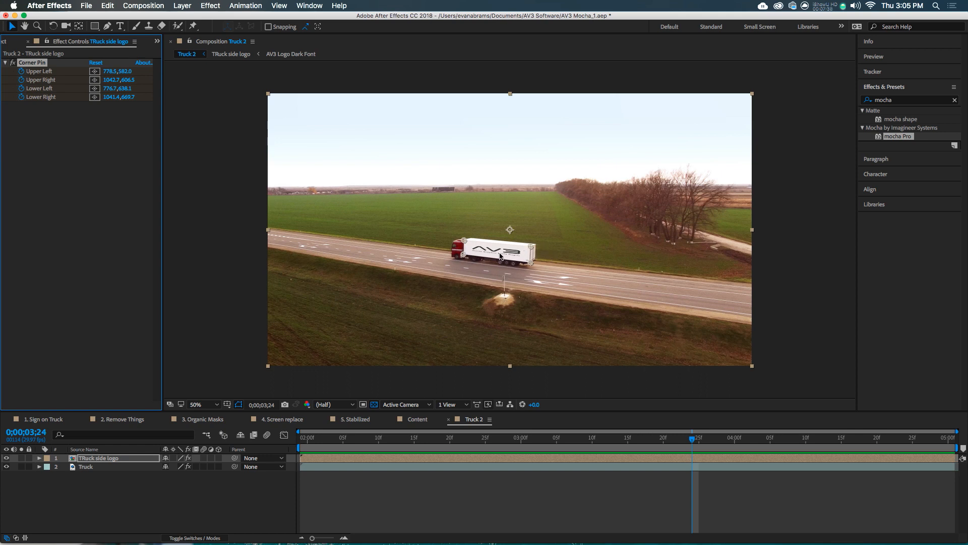
left_click(893, 99)
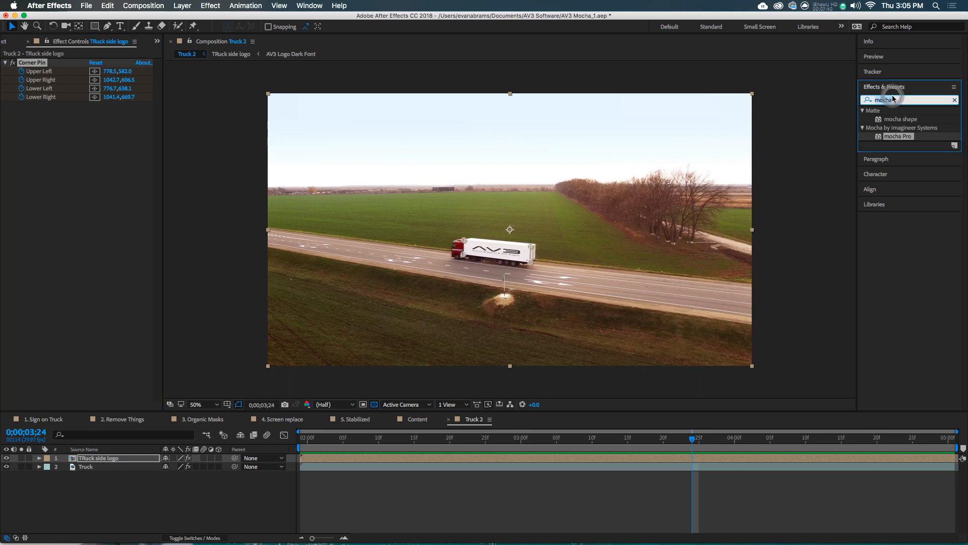
type("trans")
left_click_drag(908, 153, 37, 64)
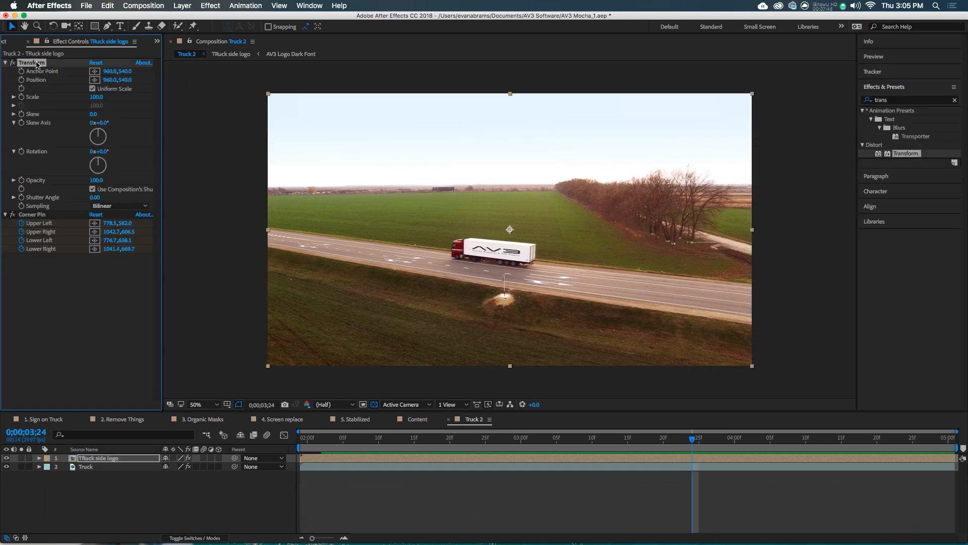
Turn off uniform scale in the logo's Transform effect and set scale height to 133 and scale width to 61
left_click(93, 89)
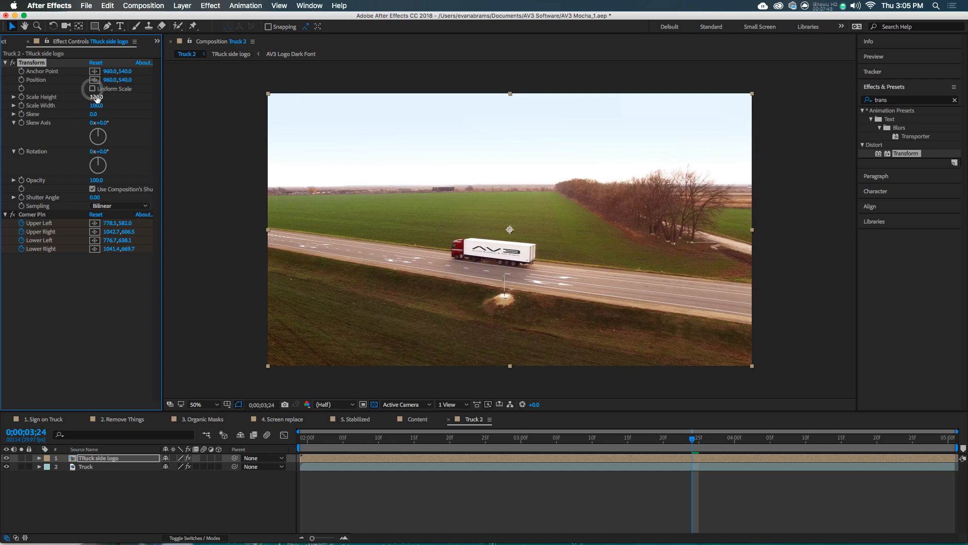
mouse_move(96, 105)
left_mouse_down()
mouse_move(73, 106)
mouse_move(111, 97)
mouse_move(103, 106)
left_mouse_up()
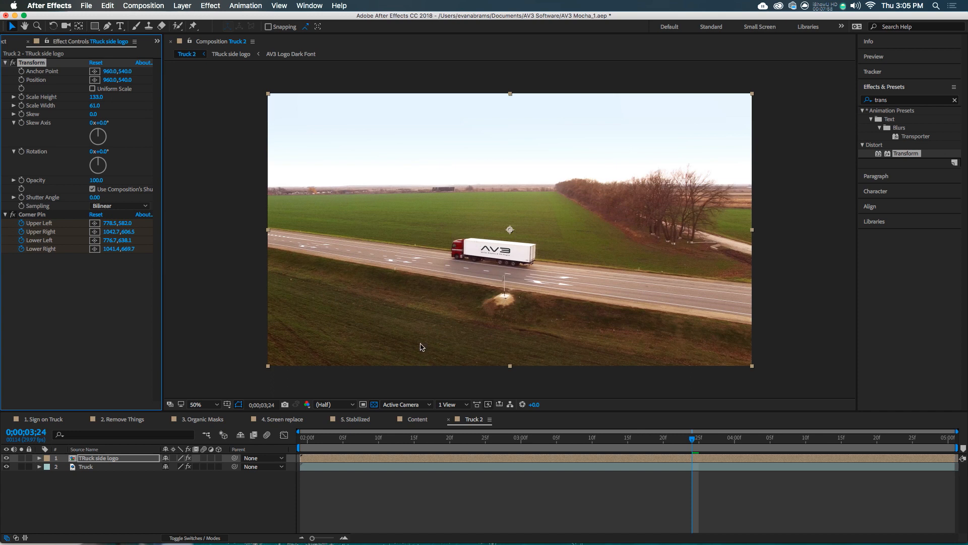
left_click(480, 481)
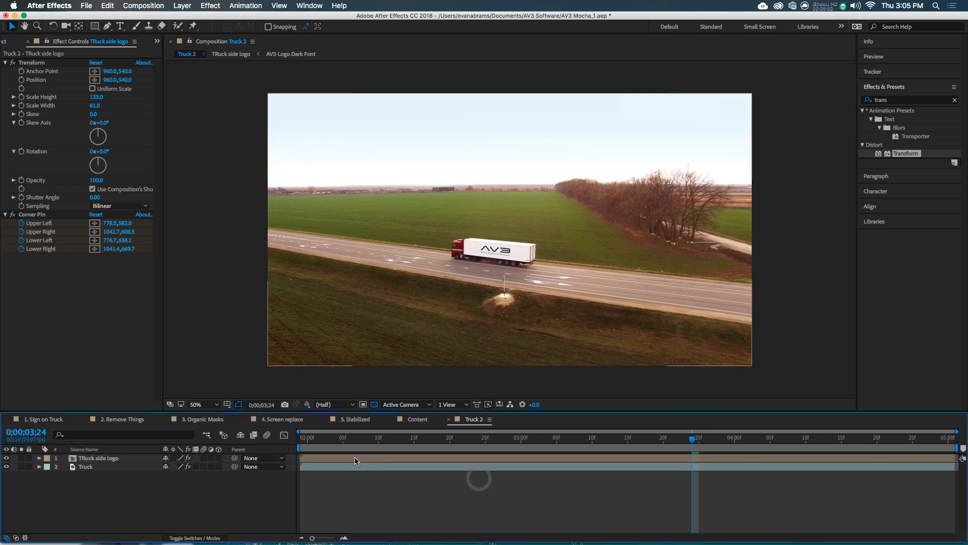
Enable motion blur for the TRuck side logo layer and the composition, and play back the result
left_click(204, 458)
left_click(267, 434)
left_click(415, 438)
key("space")
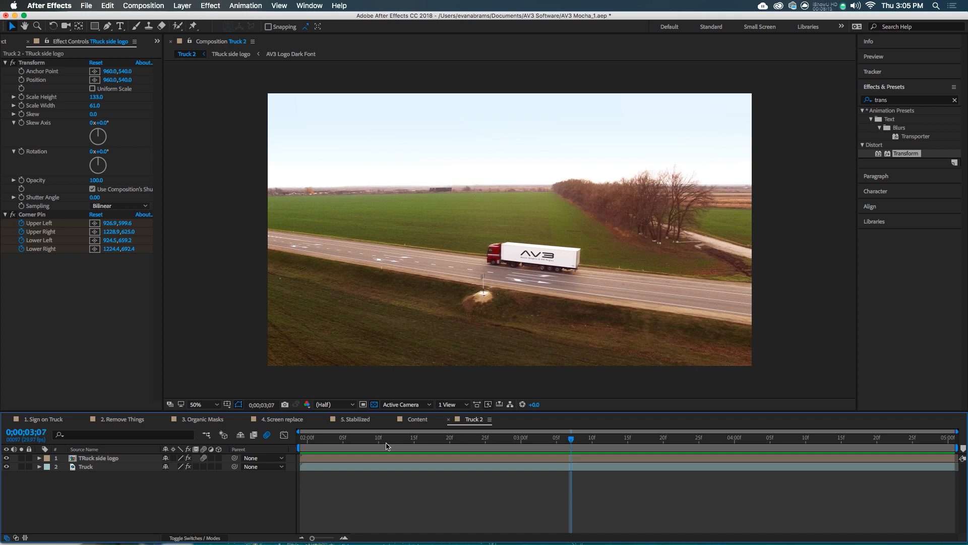
left_click_drag(386, 446, 825, 450)
key("space")
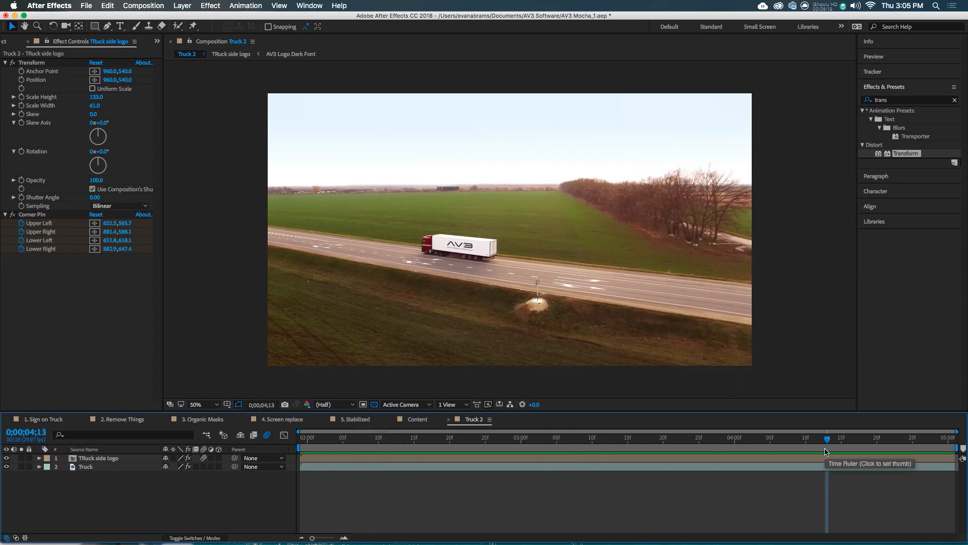
key("space")
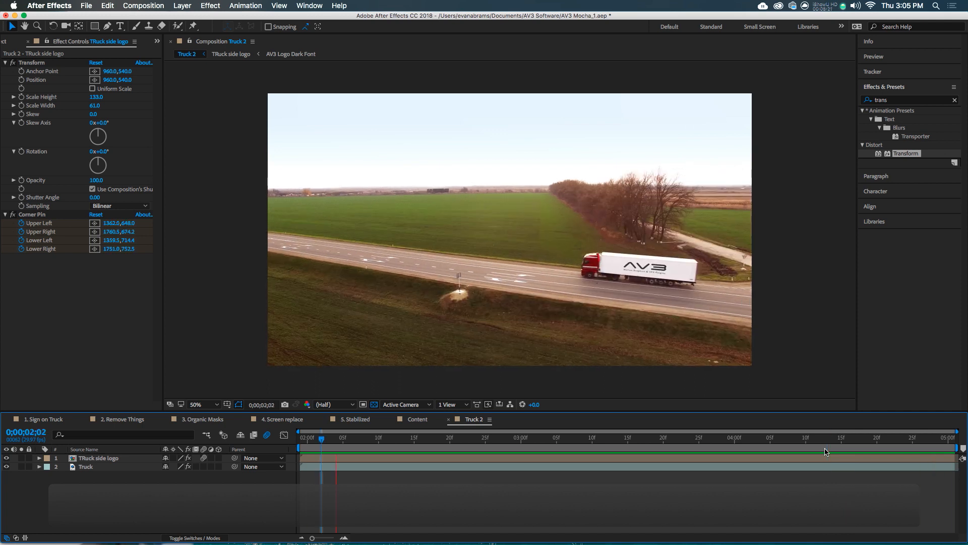
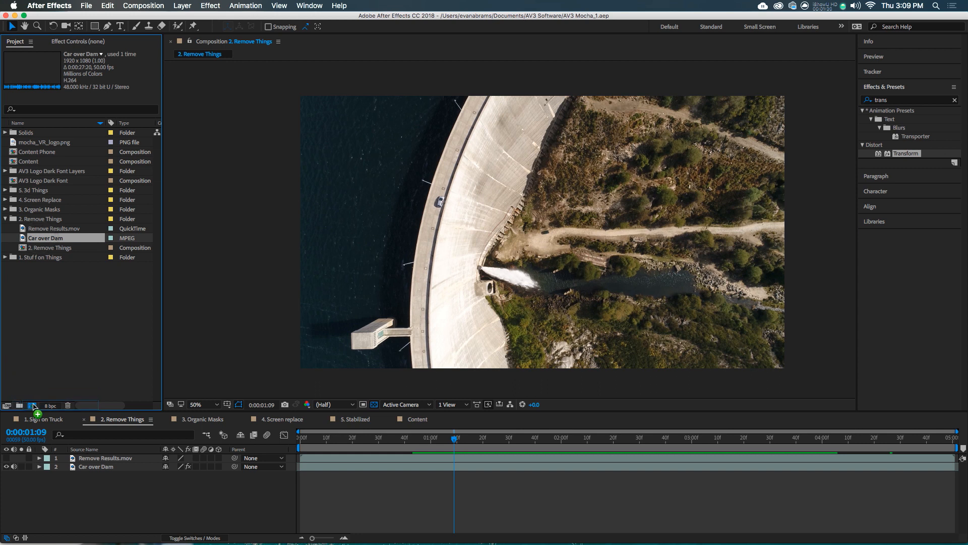
Trim the Car over Dam 2 composition to a work area starting at 0:00:08:36 and lasting 0:00:04:43
left_click_drag(308, 444, 508, 447)
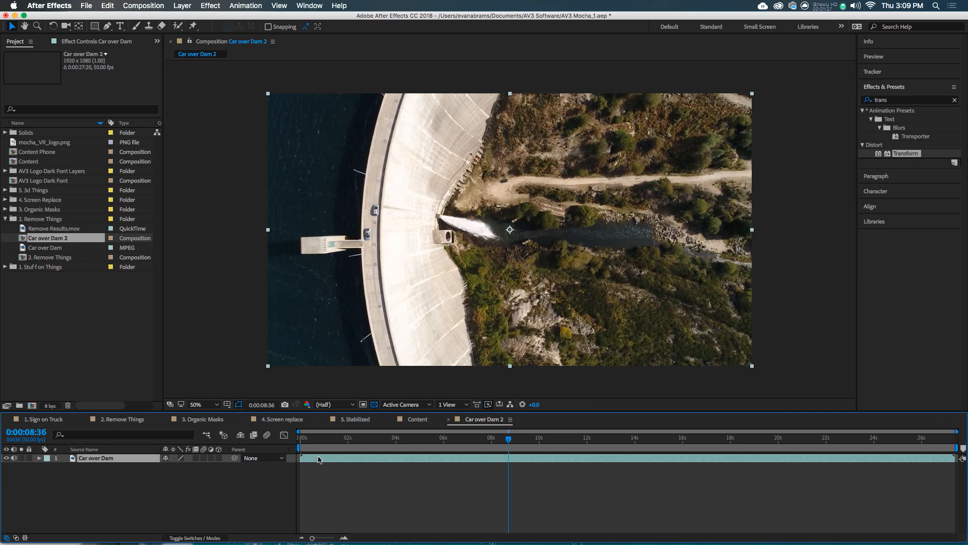
key("b")
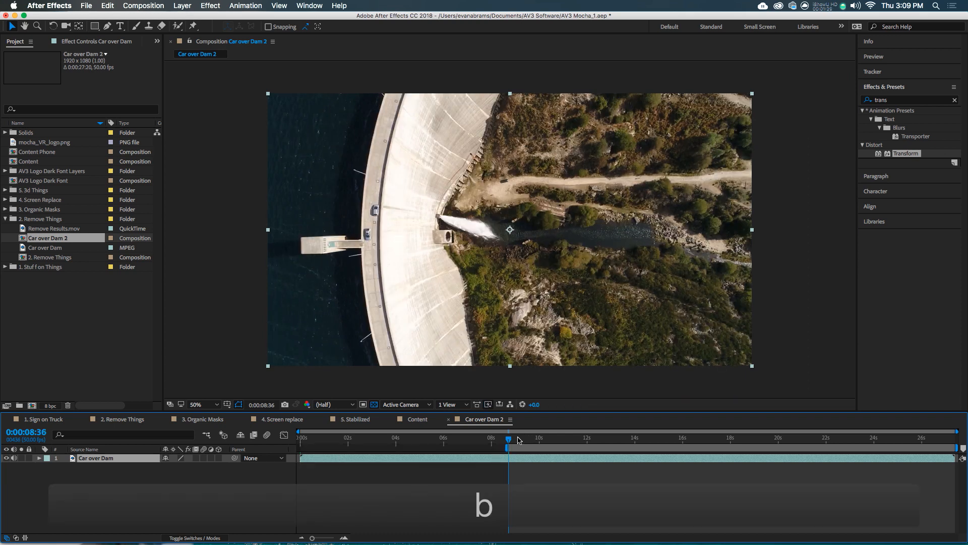
left_click_drag(514, 440, 624, 446)
key("n")
right_click(625, 447)
left_click(629, 475)
Move the work area start to 0:00:11:08, where only one car is on the dam, and trim the composition to it
left_click(493, 444)
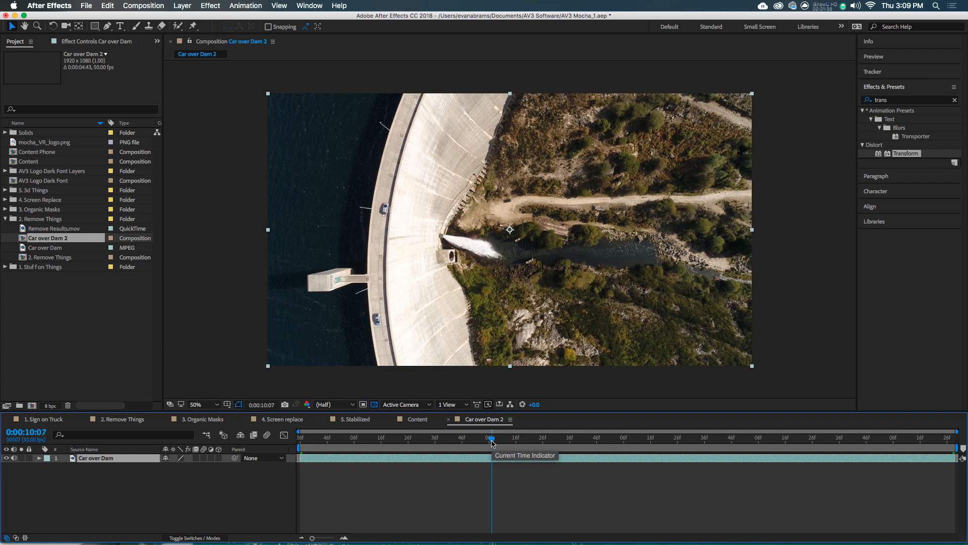
left_click_drag(493, 443, 629, 444)
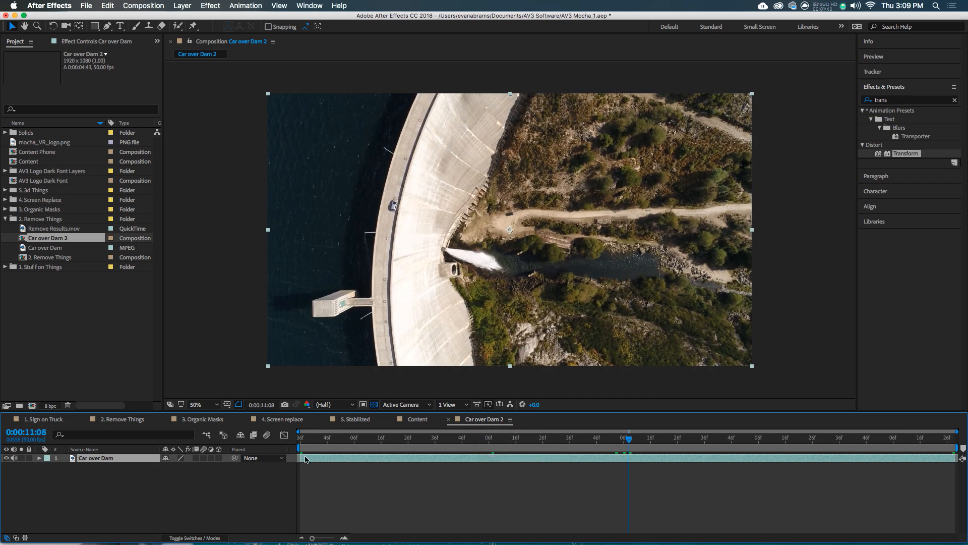
key("b")
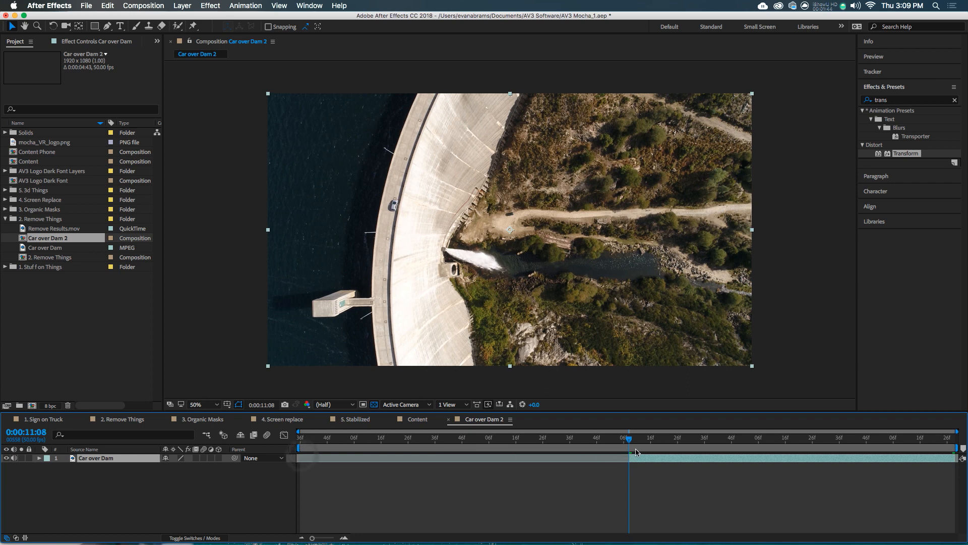
right_click(656, 448)
left_click(671, 477)
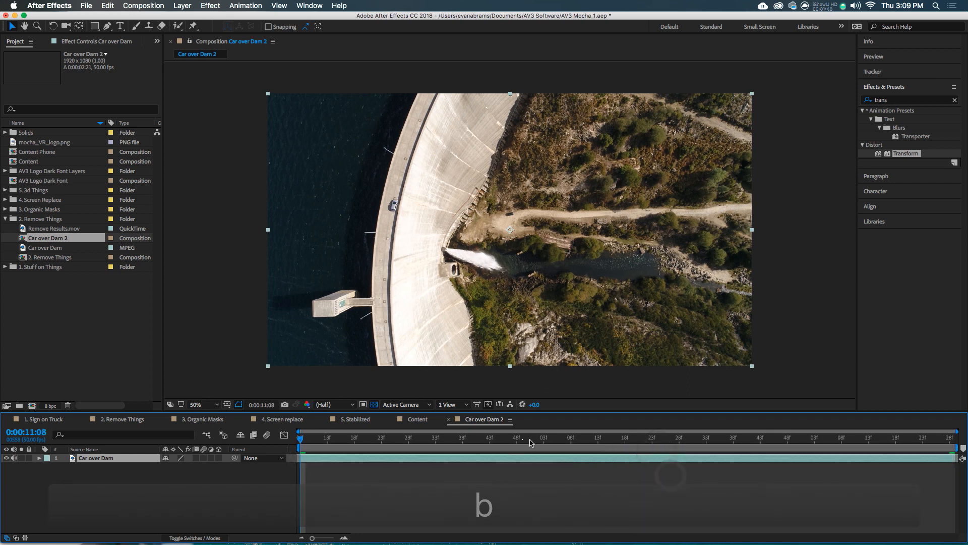
Play back the trimmed dam composition from 0:00:11:26 to check the car's movement
left_click(412, 446)
left_click_drag(411, 446, 398, 446)
key("space")
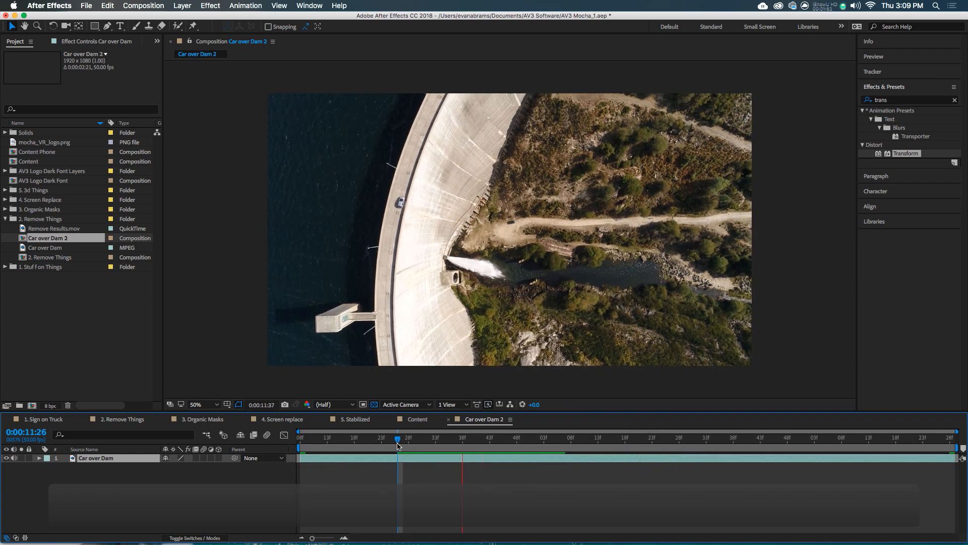
key("space")
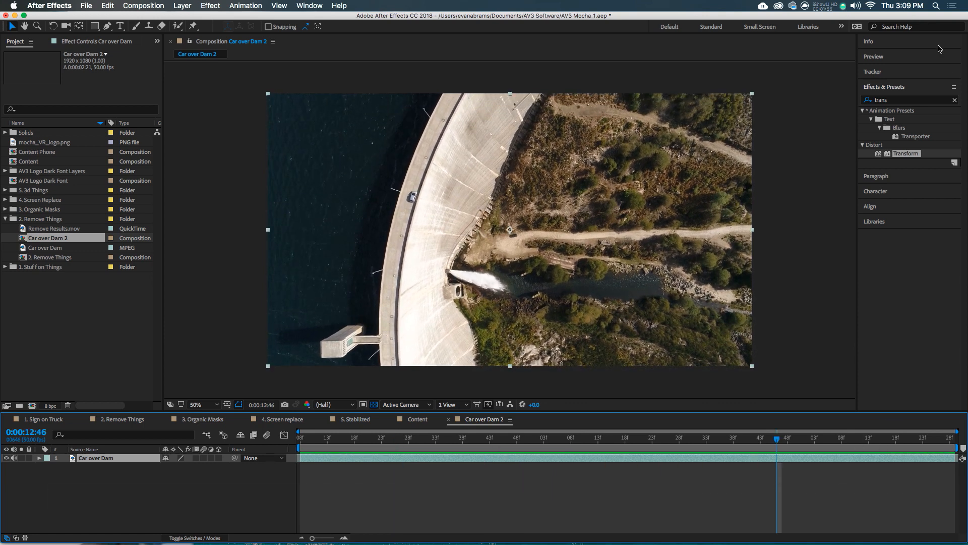
Apply the mocha Pro effect to the Car over Dam layer and launch the mocha Pro plugin
left_click(928, 99)
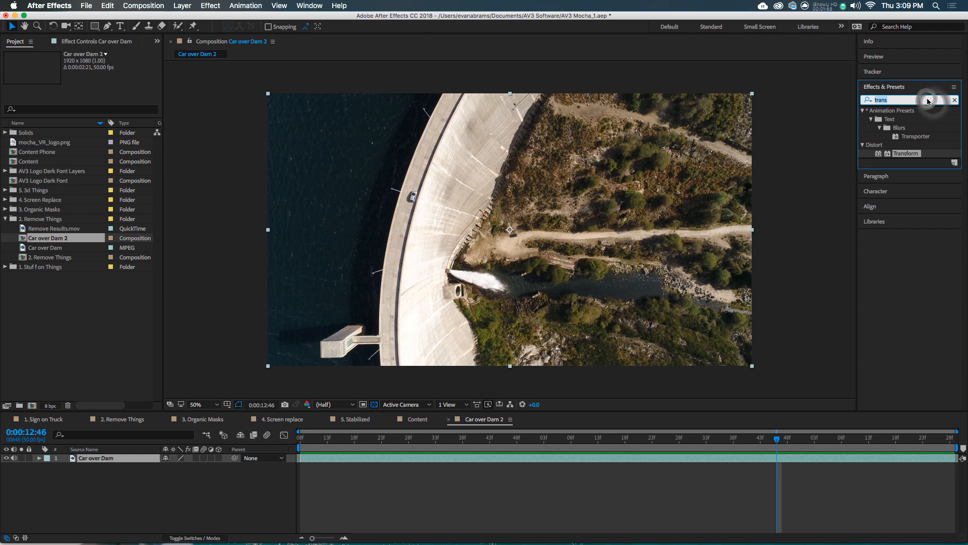
type("mocha")
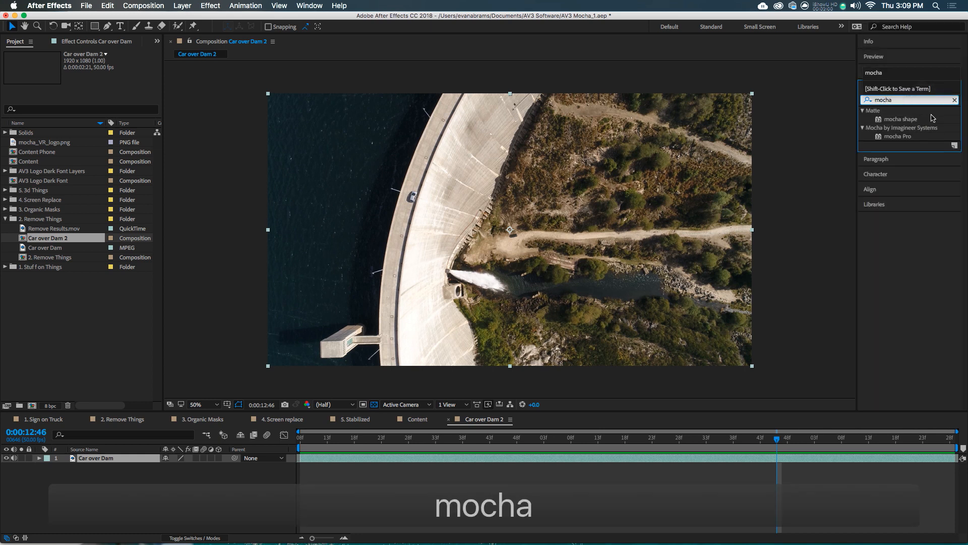
left_click_drag(897, 136, 579, 460)
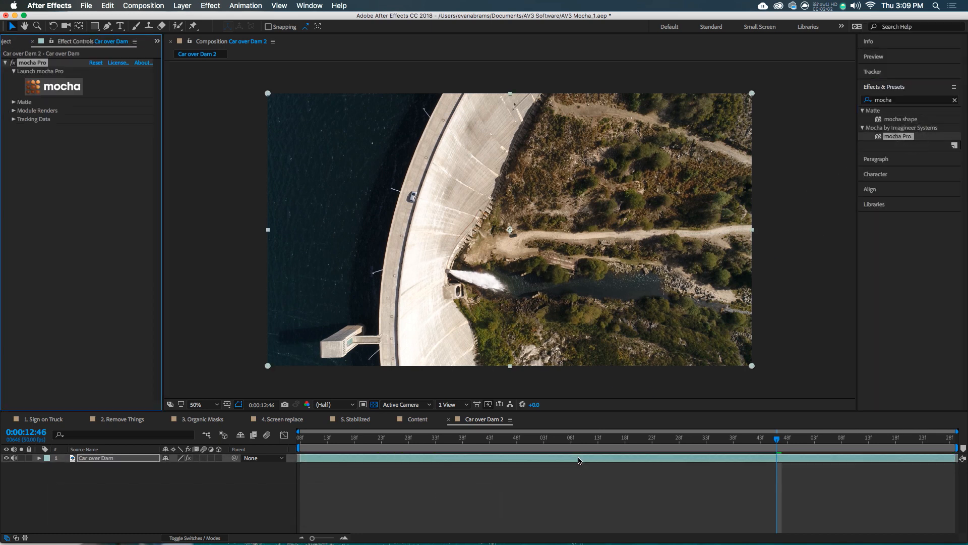
left_click(63, 90)
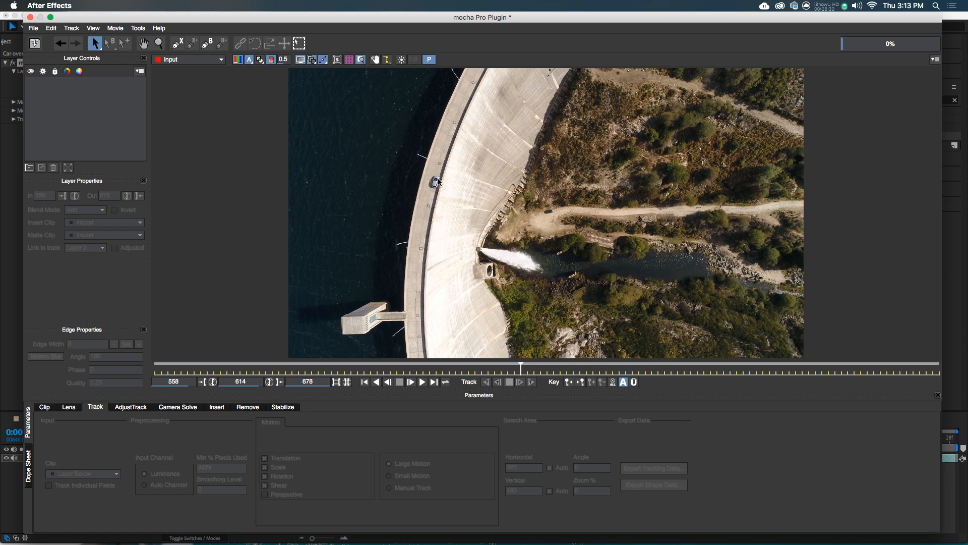
Draw a small closed X-spline around the car on the dam road at frame 614 and adjust its points
left_click(178, 44)
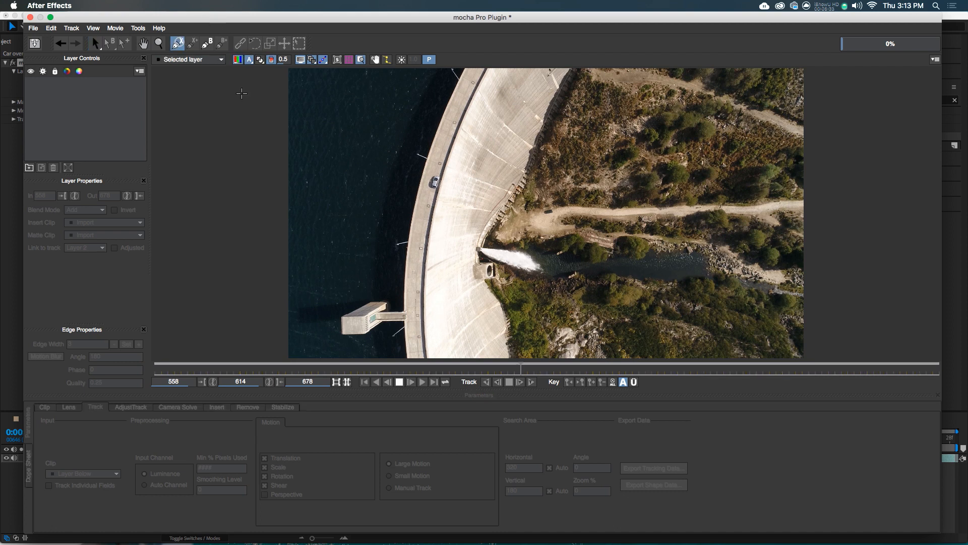
left_click(433, 171)
left_click(424, 192)
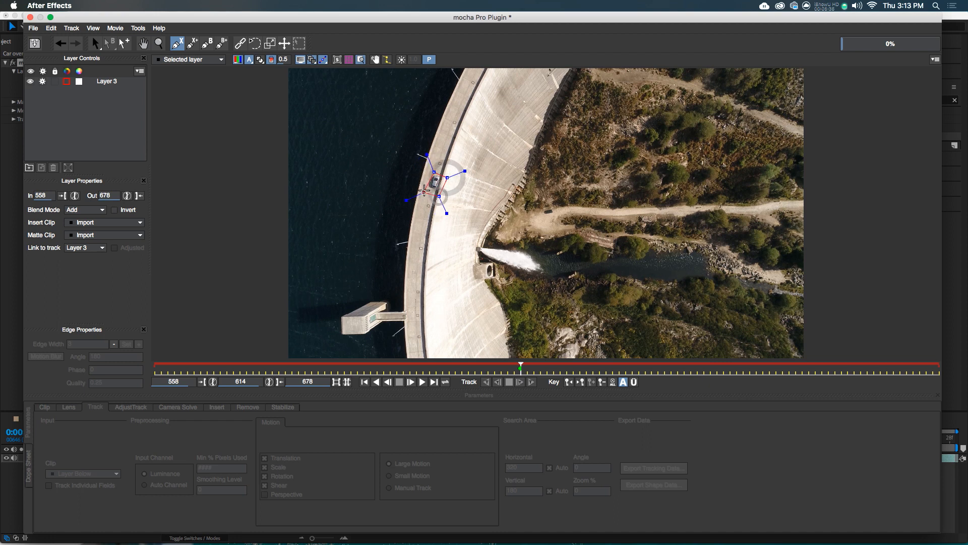
right_click(424, 192)
mouse_move(434, 172)
left_mouse_down()
mouse_move(463, 171)
mouse_move(429, 163)
mouse_move(450, 175)
left_mouse_up()
left_click(447, 177)
left_click_drag(445, 212, 422, 191)
left_click(431, 166)
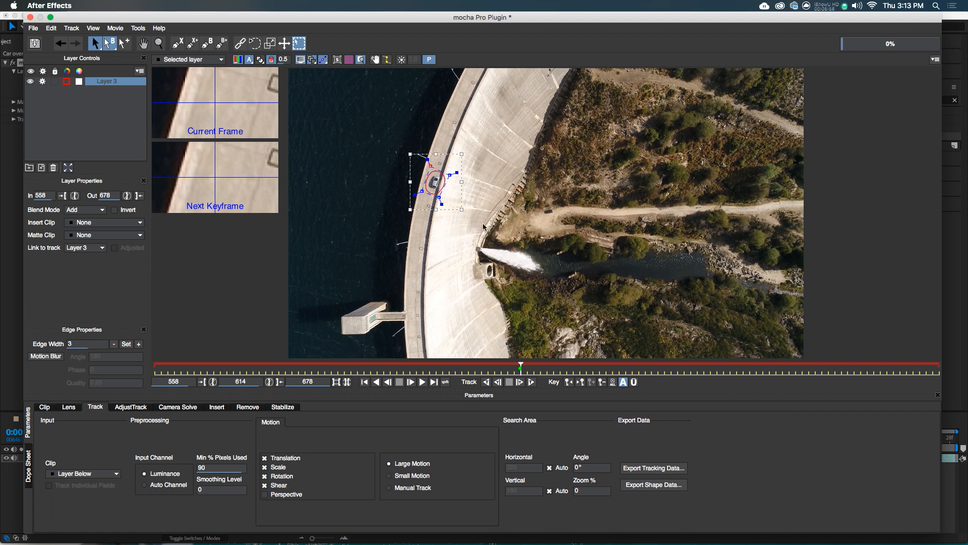
Track the car layer forward and backward across the clip, and return to frame 614
left_click(530, 382)
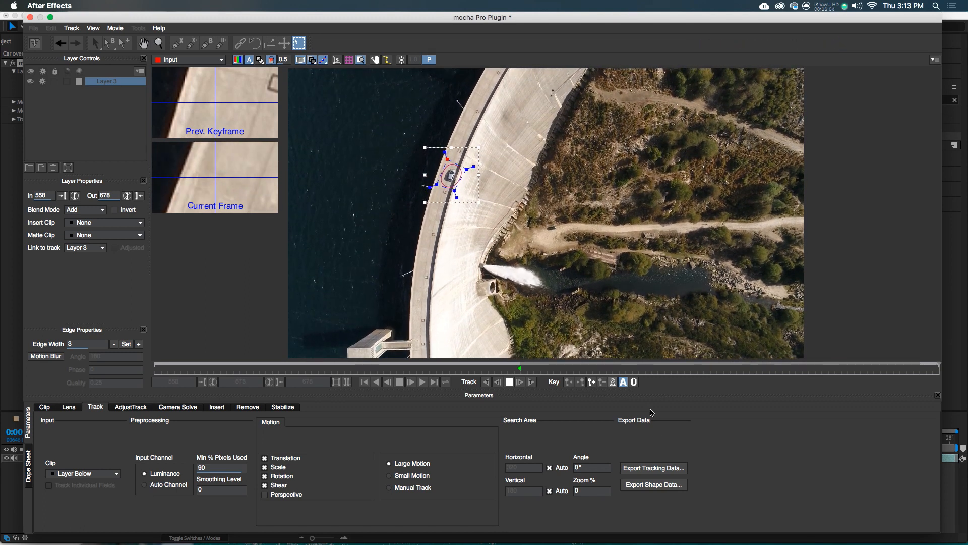
left_click(488, 382)
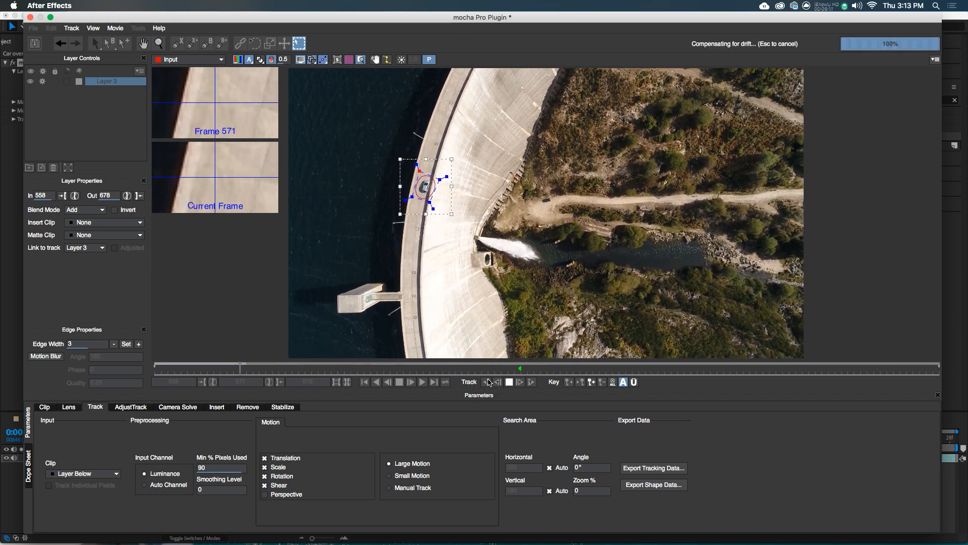
left_click(516, 368)
mouse_move(513, 367)
left_mouse_down()
mouse_move(342, 367)
mouse_move(518, 368)
left_mouse_up()
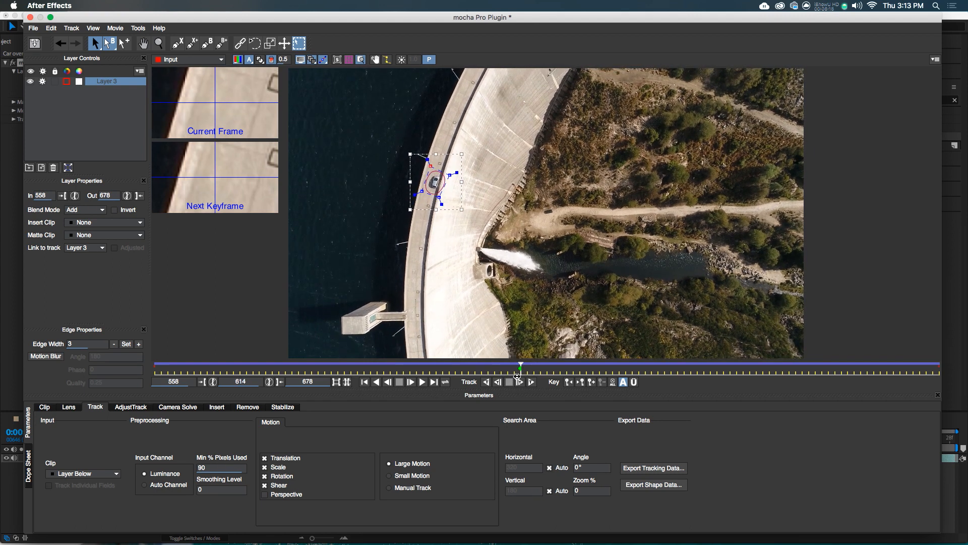
Turn off processing for the tracked car layer and rename it REMOVE
left_click(42, 81)
double_click(102, 82)
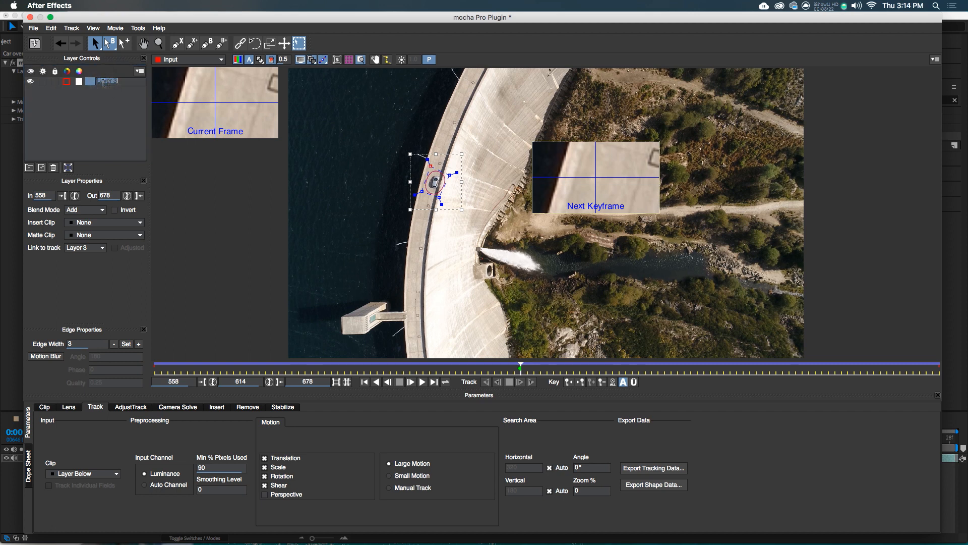
type("REMOVE")
key("Return")
Scrub the clip from frame 558 to its end to check that the spline follows the car
left_click_drag(539, 369, 112, 359)
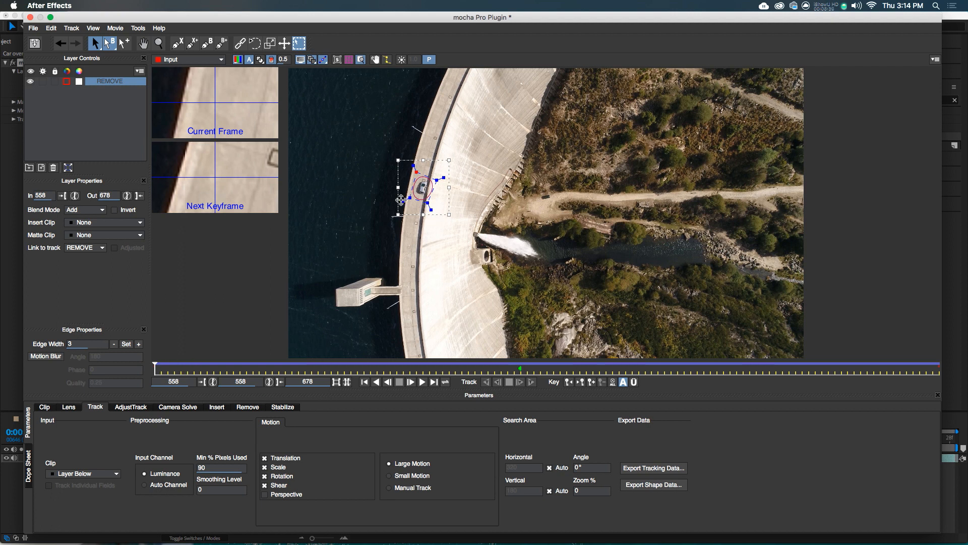
left_click_drag(154, 367, 933, 368)
left_click_drag(887, 414, 536, 376)
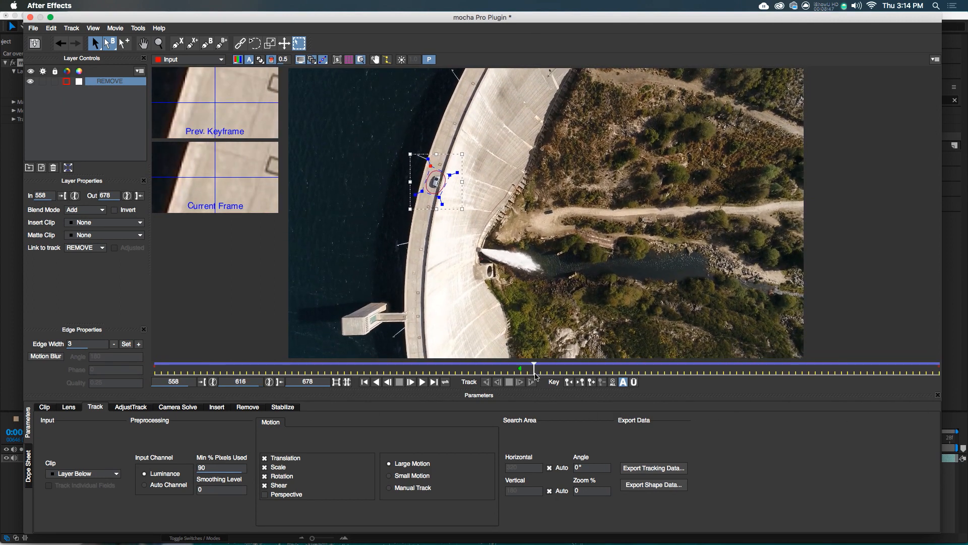
Deselect the REMOVE layer and draw a long closed X-spline around the dam road section surrounding the car at frame 616
left_click(114, 116)
left_click(177, 43)
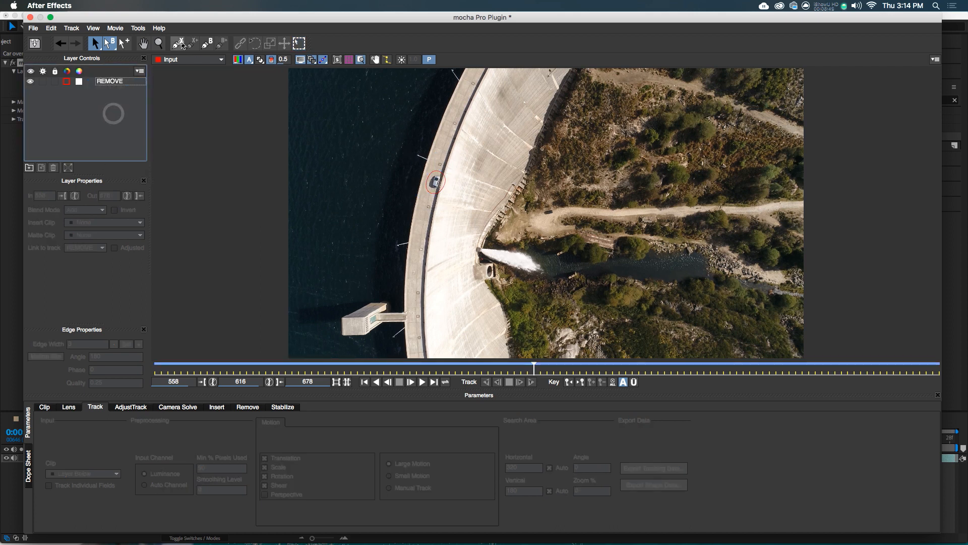
left_click(451, 83)
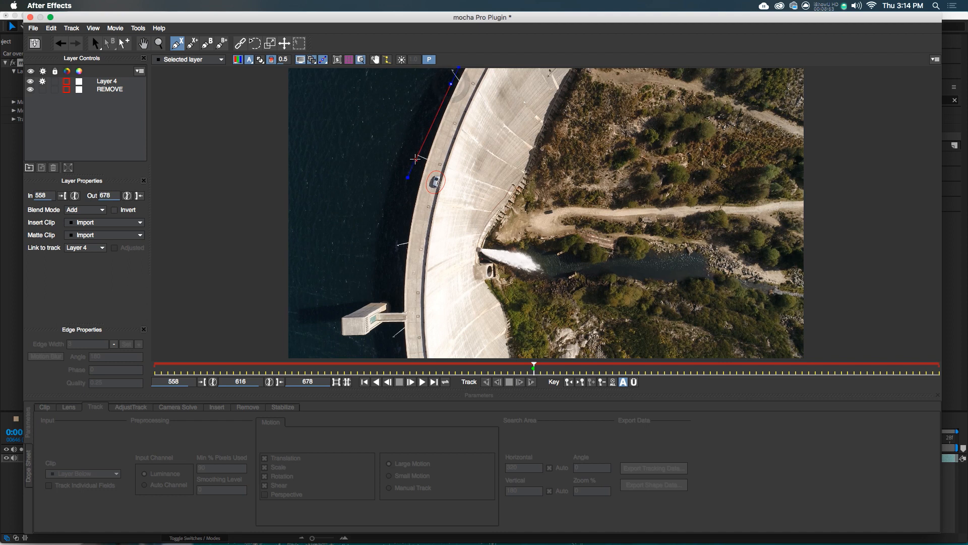
left_click(399, 237)
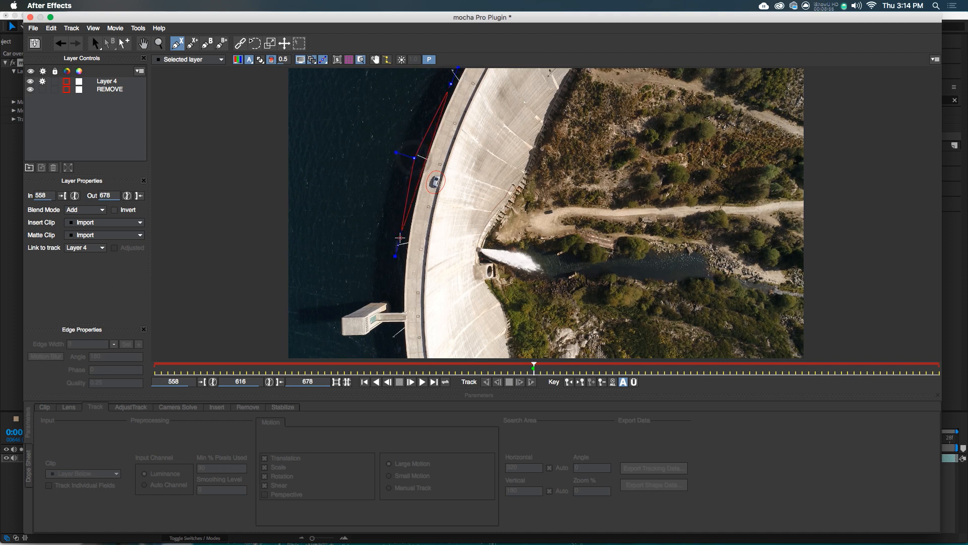
left_click(443, 248)
left_click(458, 173)
left_click(490, 108)
left_click(484, 96)
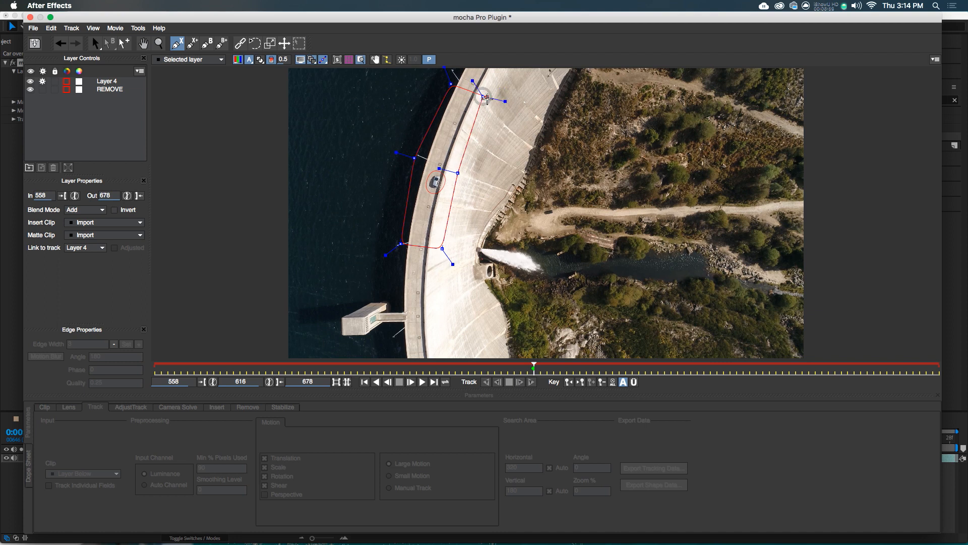
right_click(485, 96)
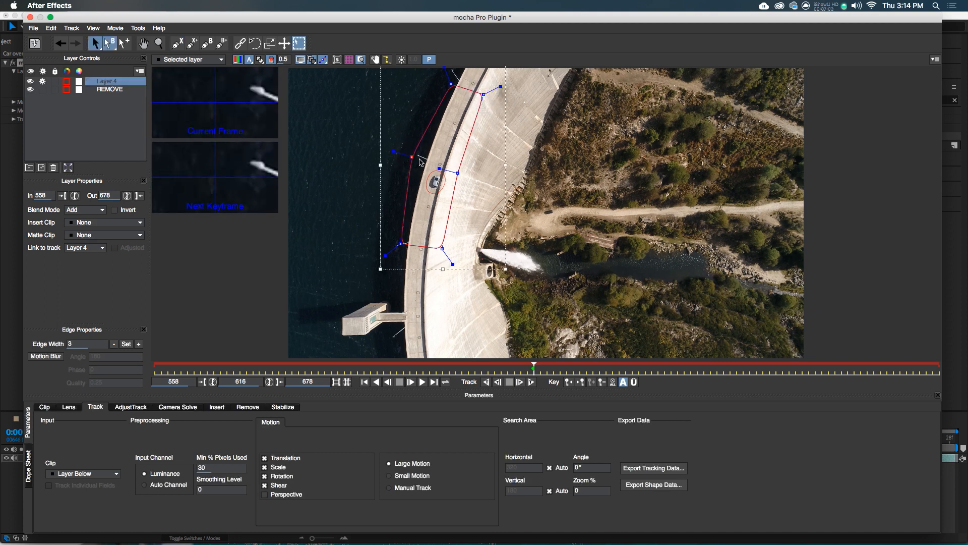
Refine the road spline by shifting its middle points and lower dam-side point slightly toward the road
left_click_drag(414, 158, 418, 157)
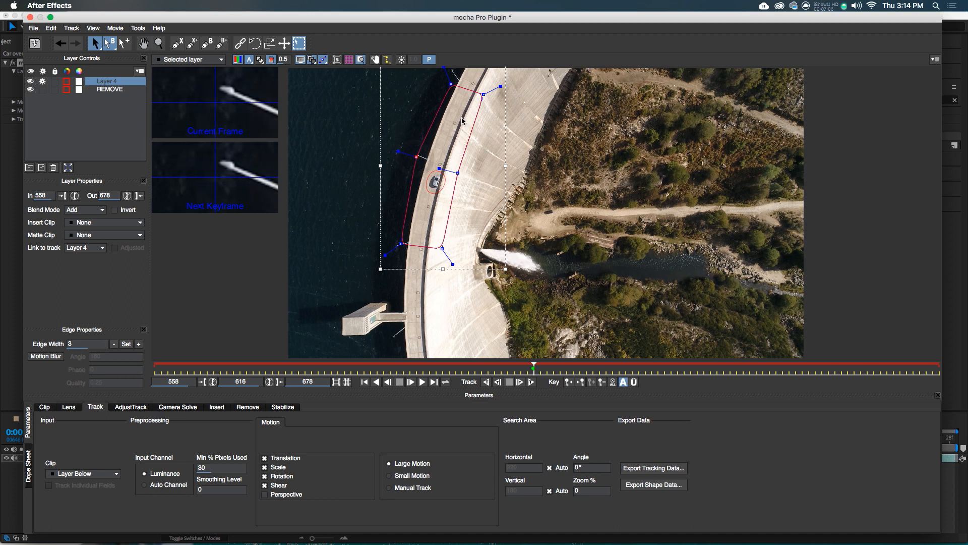
left_click_drag(419, 156, 420, 156)
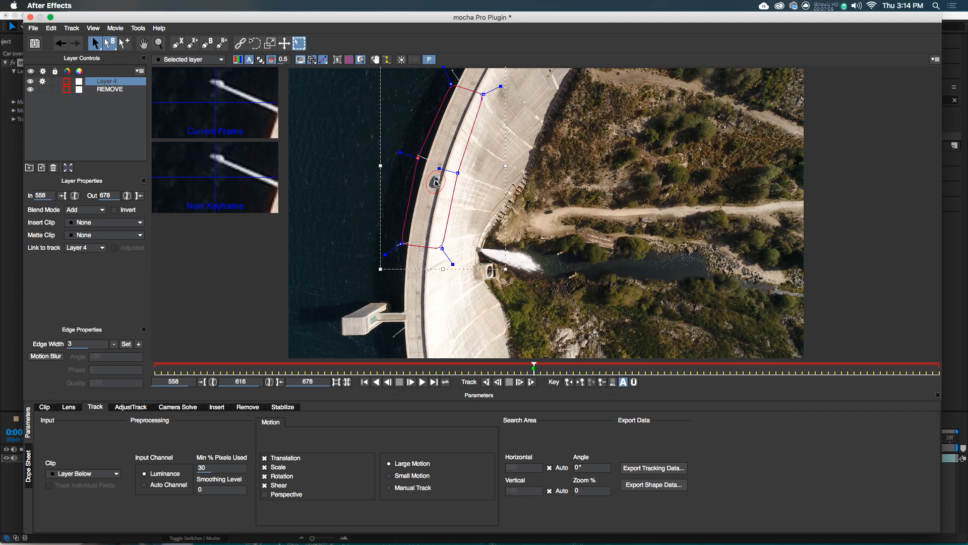
left_click_drag(458, 173, 455, 173)
left_click_drag(443, 248, 439, 248)
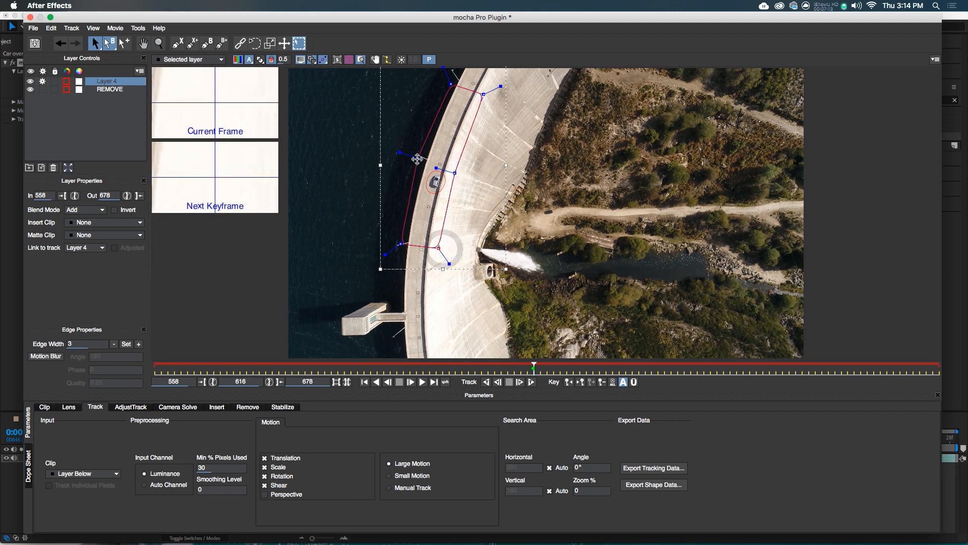
Rename the road spline layer Search Area and place it below the REMOVE layer
double_click(107, 82)
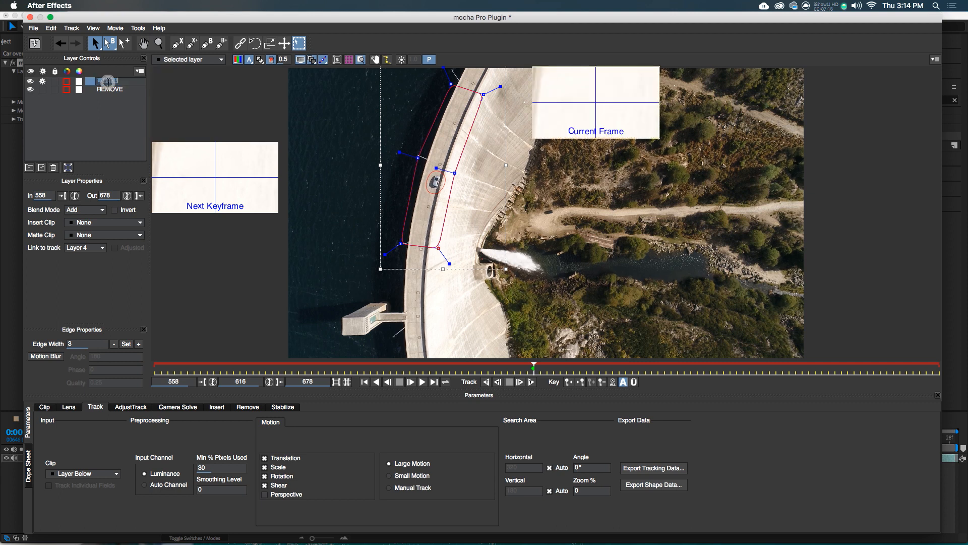
type("Search Area")
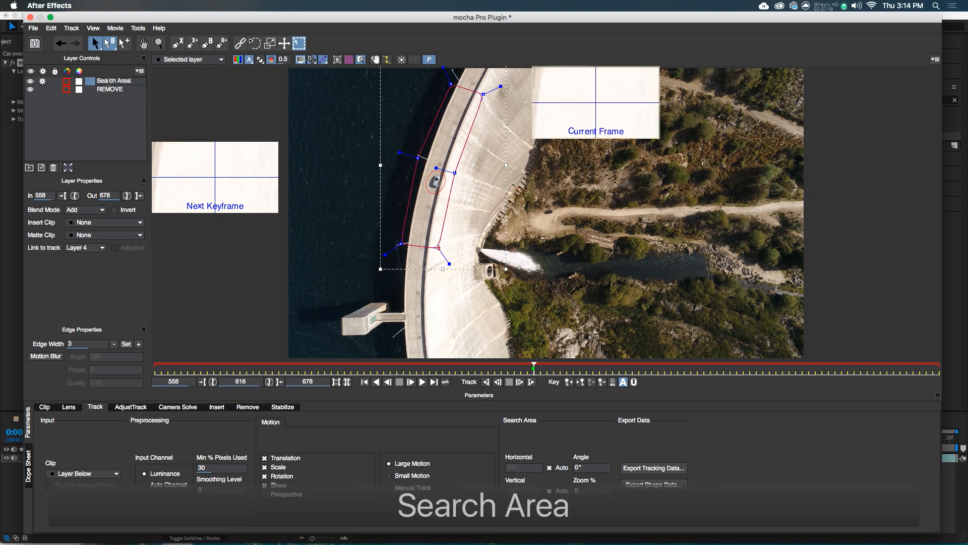
key("Return")
left_click_drag(98, 84, 93, 96)
left_click(104, 82)
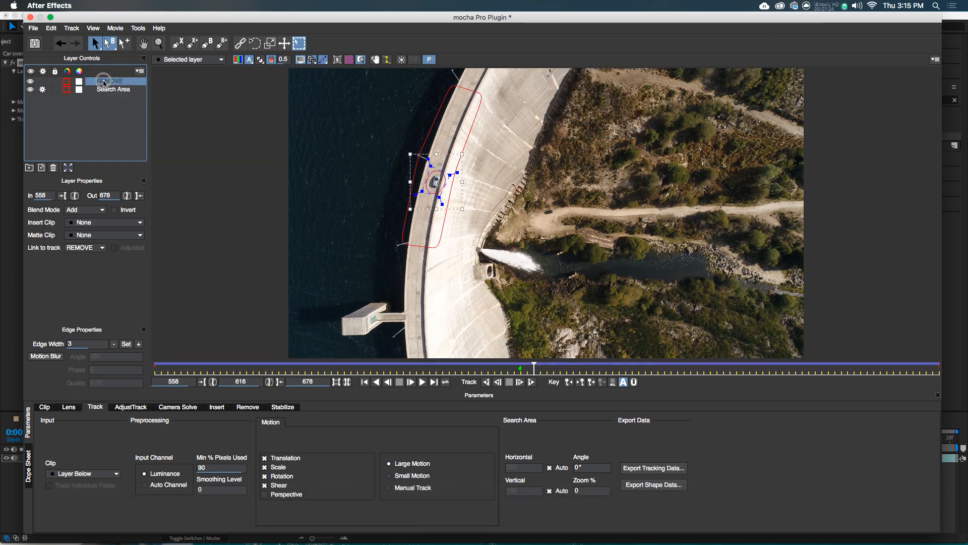
Track the Search Area layer backward and forward from about frame 616 to cover the whole clip
left_click(109, 89)
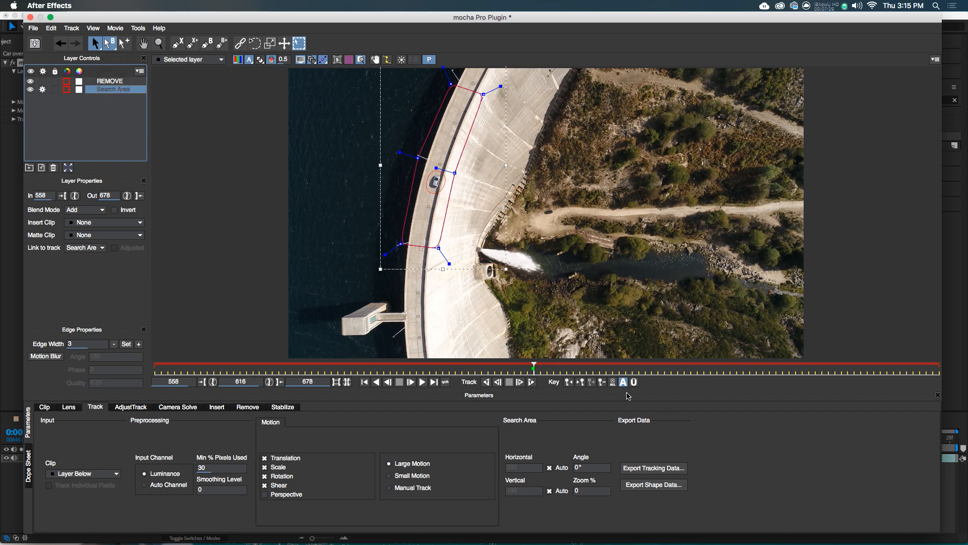
left_click(487, 382)
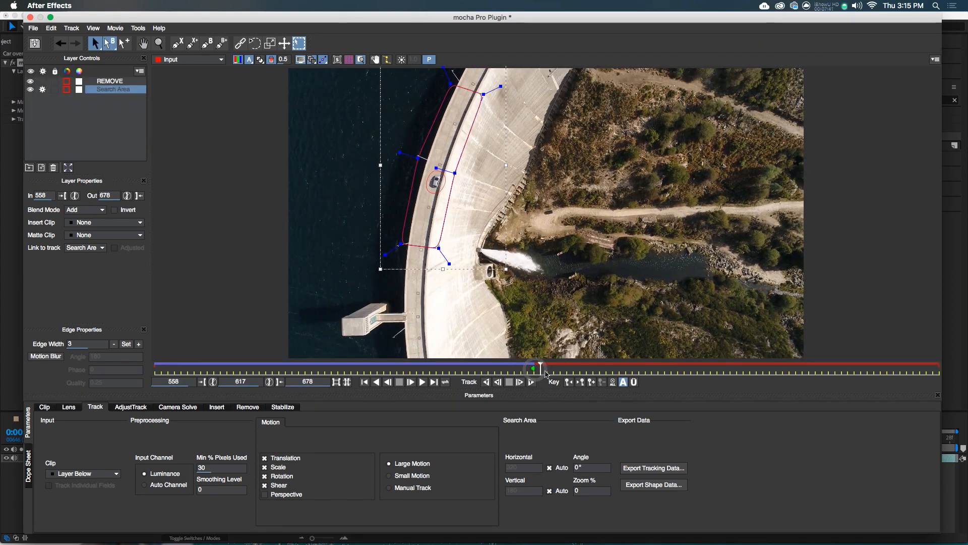
left_click(531, 382)
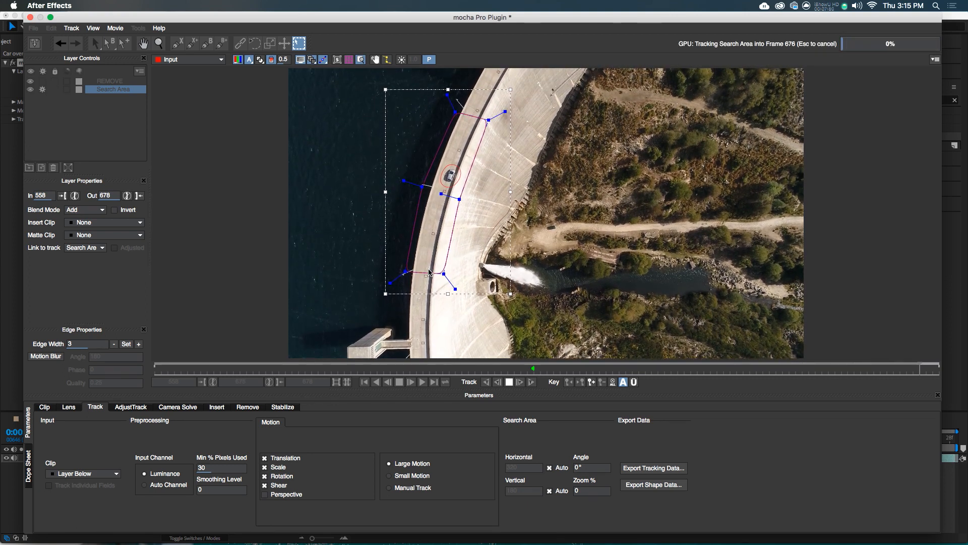
Turn processing on for REMOVE and off for Search Area, and open the Remove module for the REMOVE layer
left_click(104, 82)
left_click(106, 89)
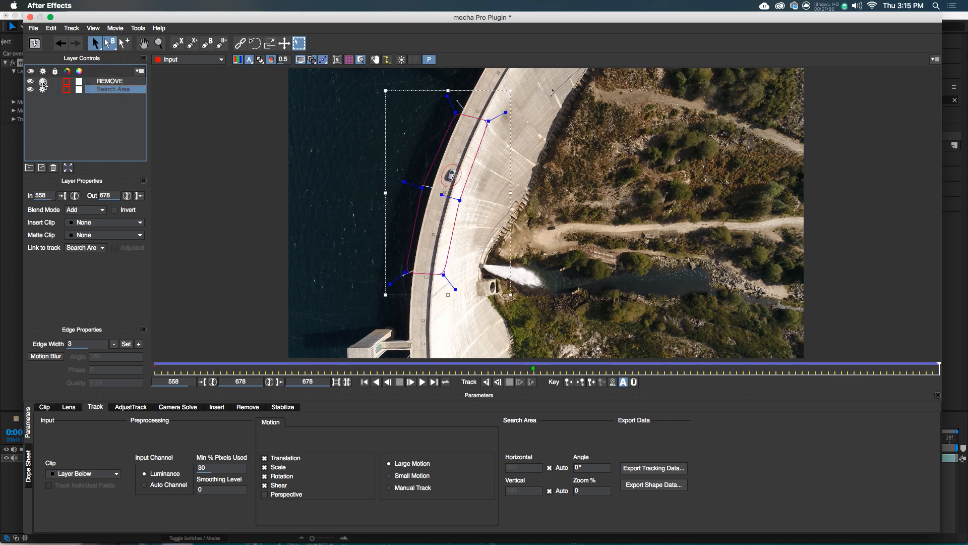
left_click(105, 81)
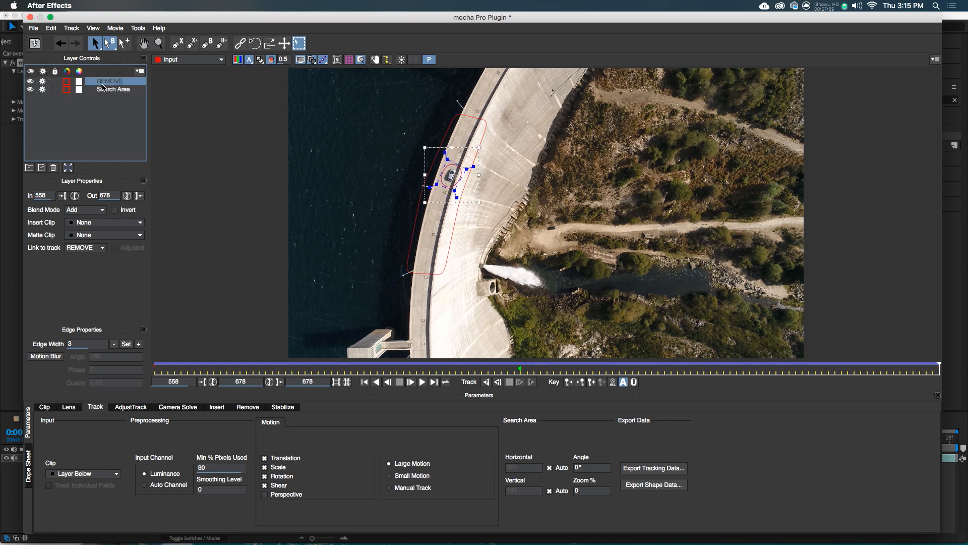
left_click(249, 406)
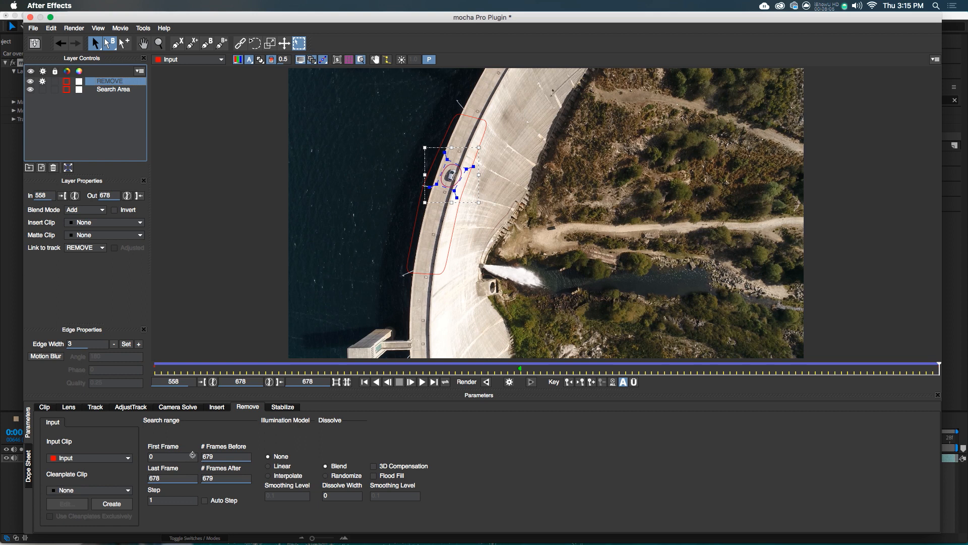
Scrub the clip to judge the car's movement, and set the Remove search range to 200 frames before and 200 frames after
left_click_drag(165, 366, 547, 372)
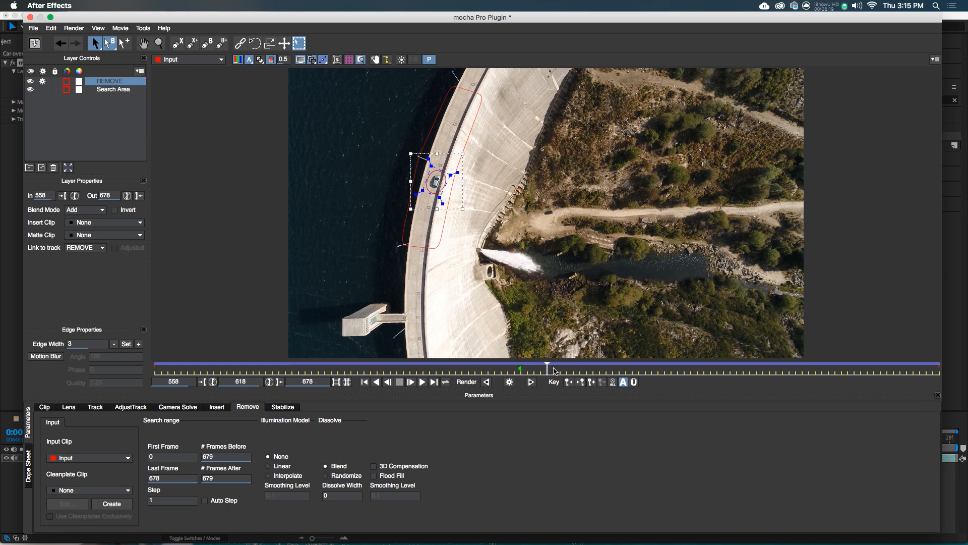
left_click_drag(548, 367, 515, 367)
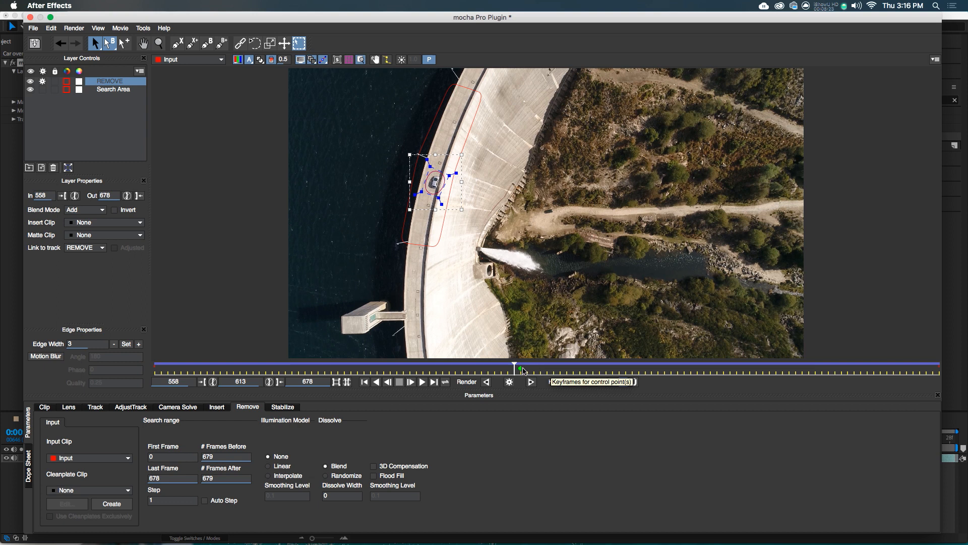
left_click(518, 372)
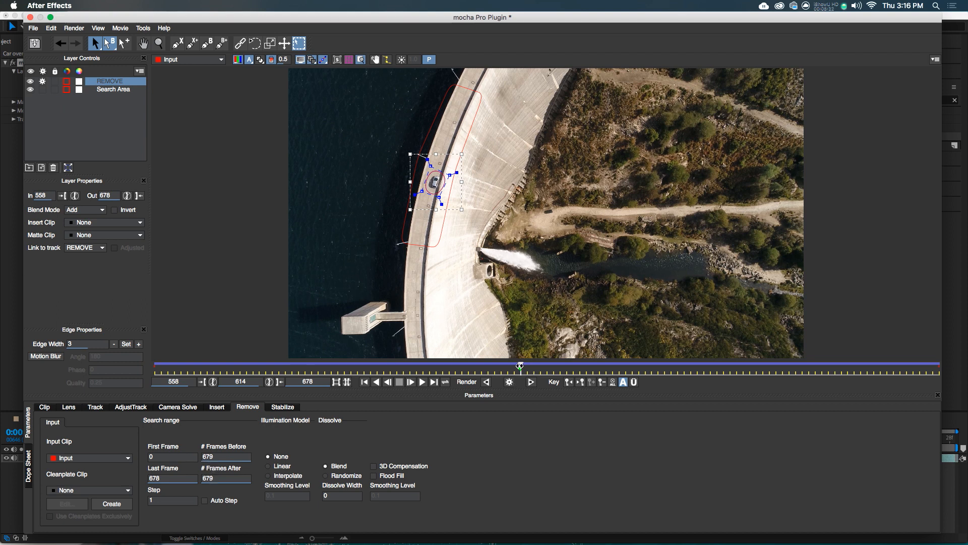
left_click_drag(520, 365, 159, 368)
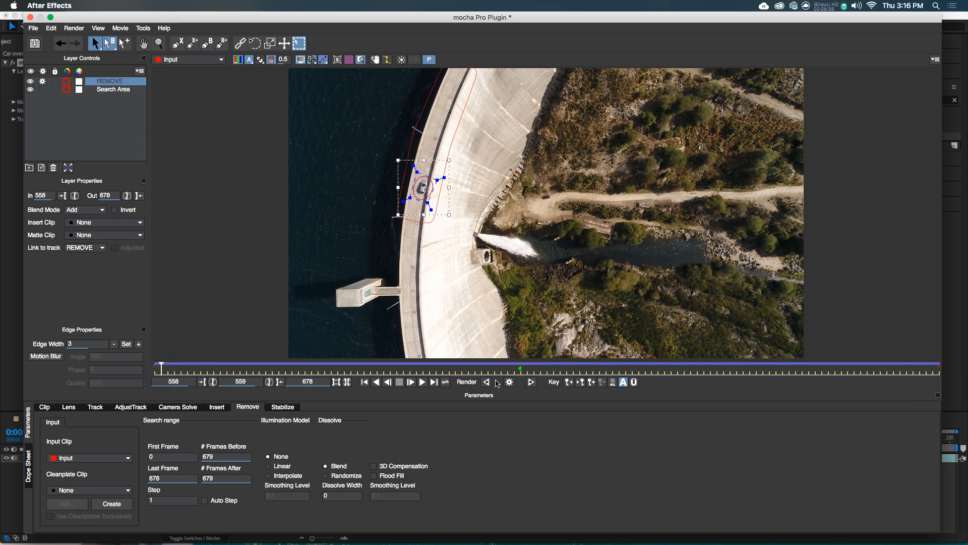
left_click_drag(162, 367, 521, 367)
double_click(227, 456)
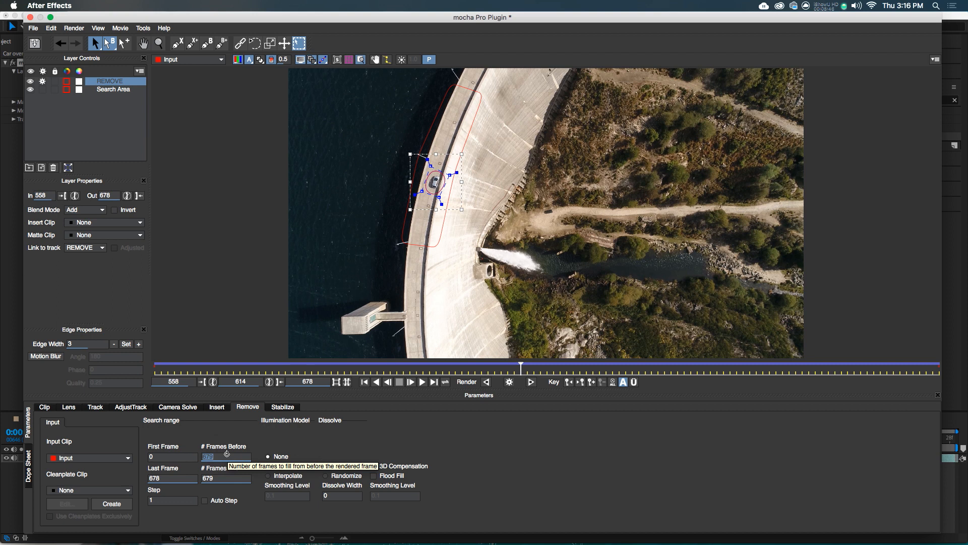
type("200")
key("Tab")
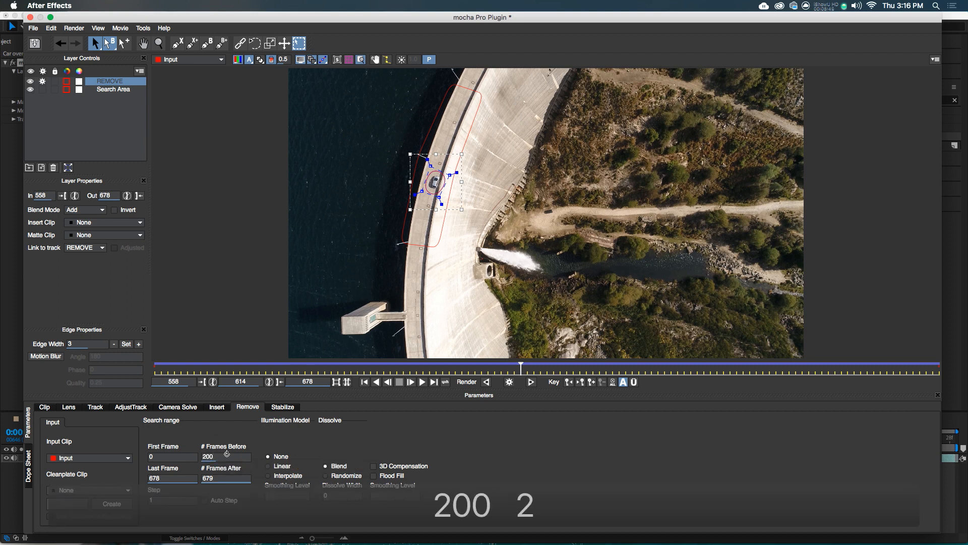
type("200")
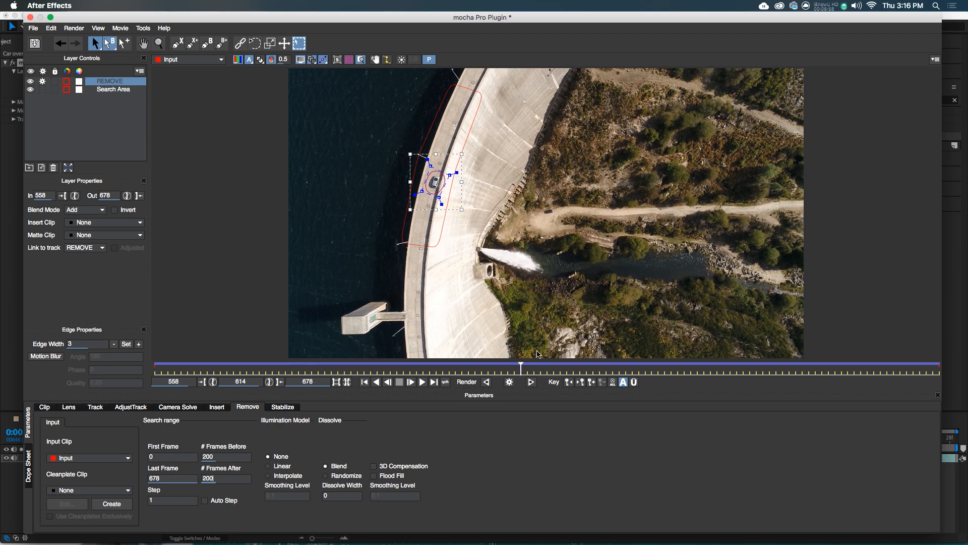
Render the car removal on frame 614 and forward from there to the end of the clip
mouse_move(522, 367)
left_mouse_down()
mouse_move(449, 365)
mouse_move(529, 363)
left_mouse_up()
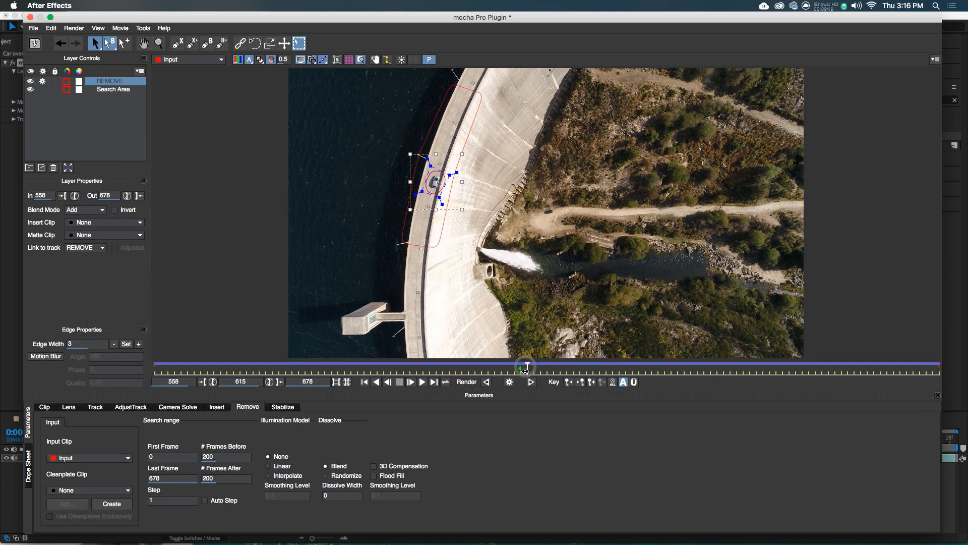
left_click_drag(527, 365, 520, 365)
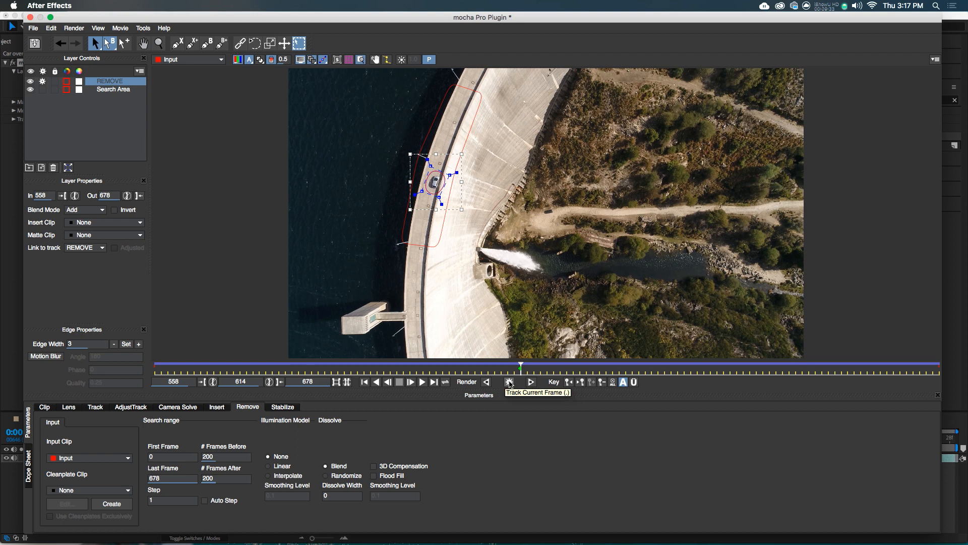
left_click(510, 382)
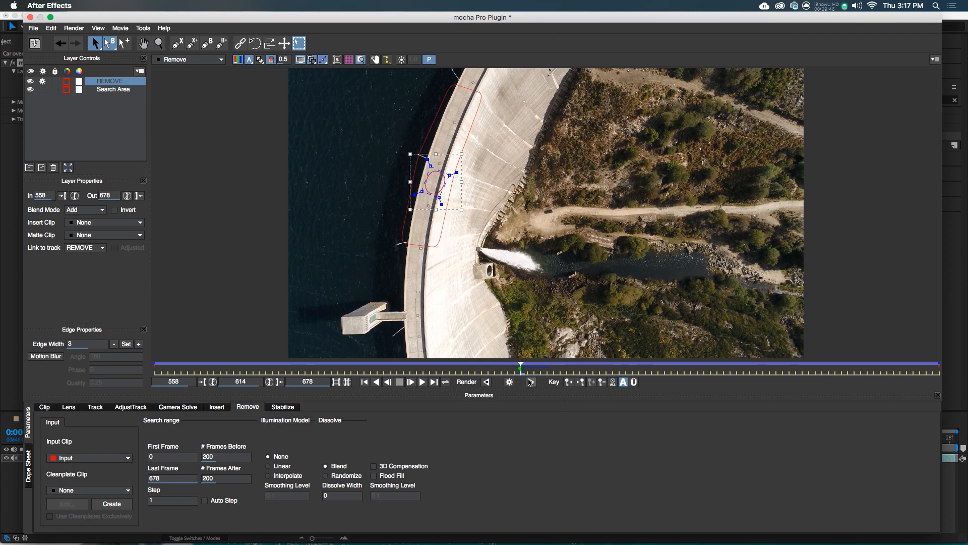
left_click(532, 382)
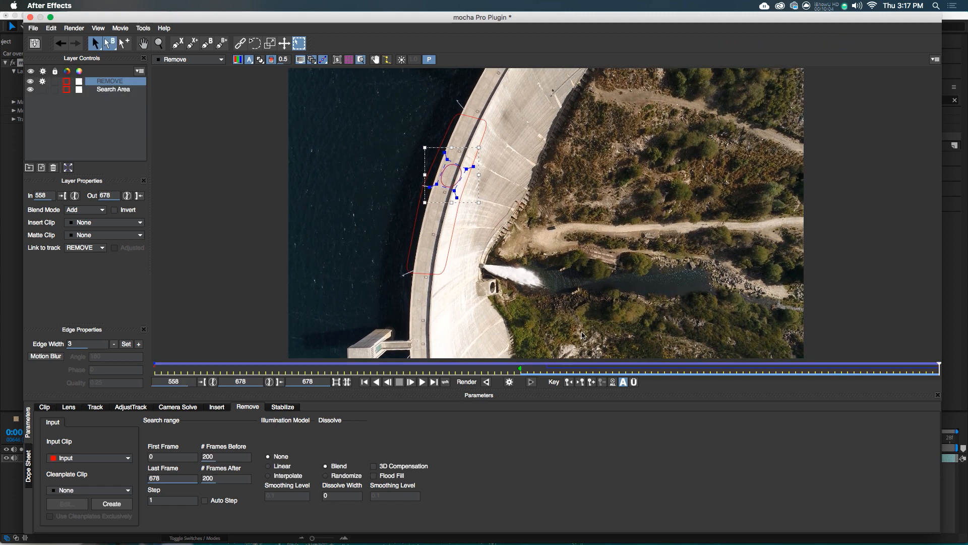
Render the car removal backward from about frame 614 to the clip's start, and play the result
left_click(572, 366)
left_click_drag(572, 366, 514, 365)
left_click(525, 372)
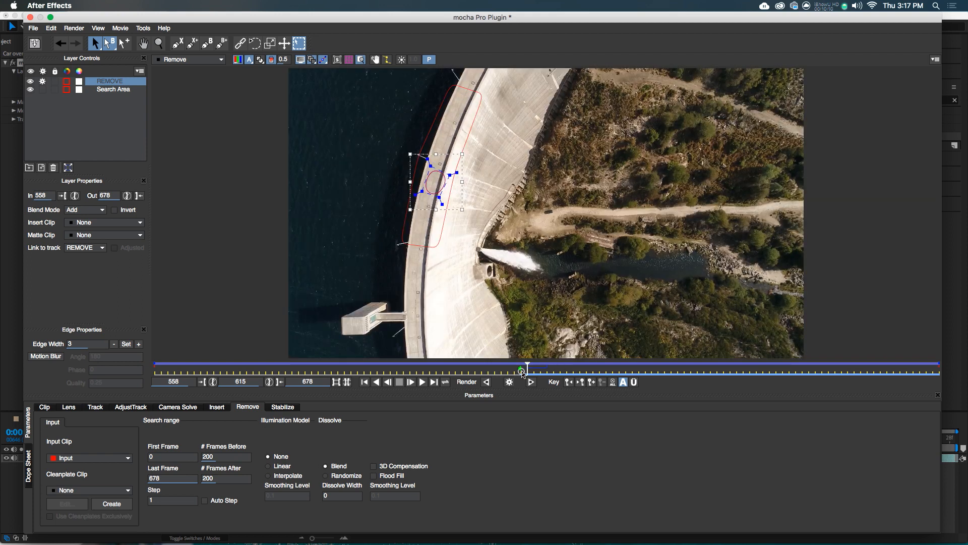
left_click_drag(522, 373, 521, 373)
left_click(487, 382)
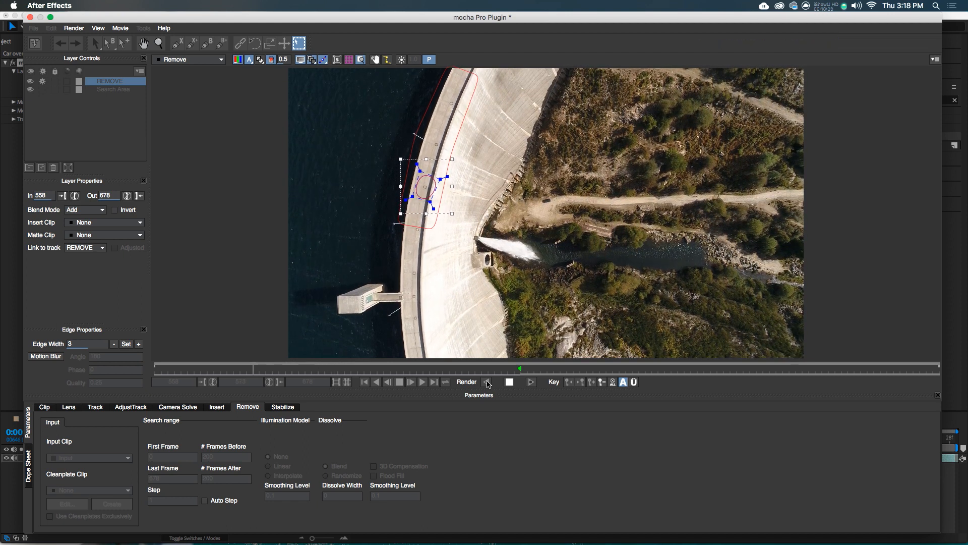
key("space")
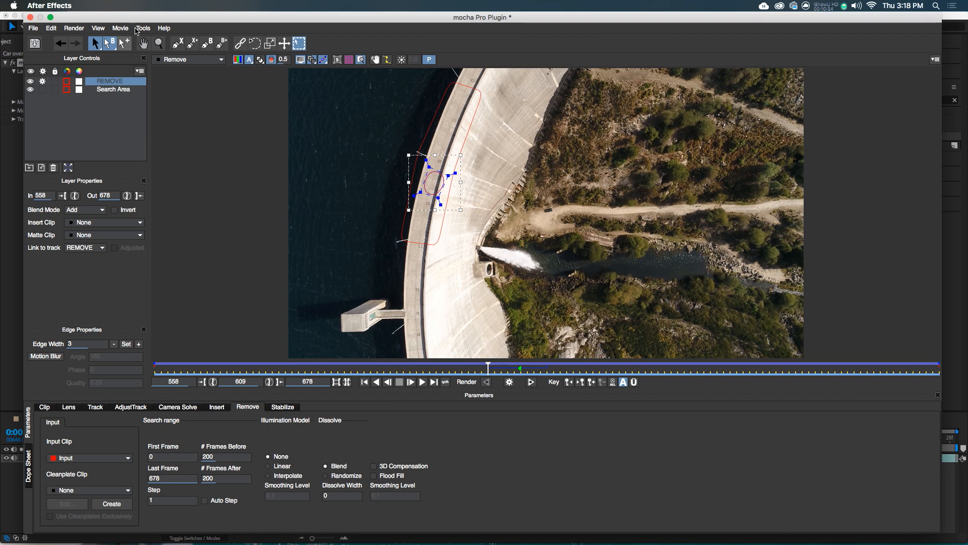
left_click(33, 28)
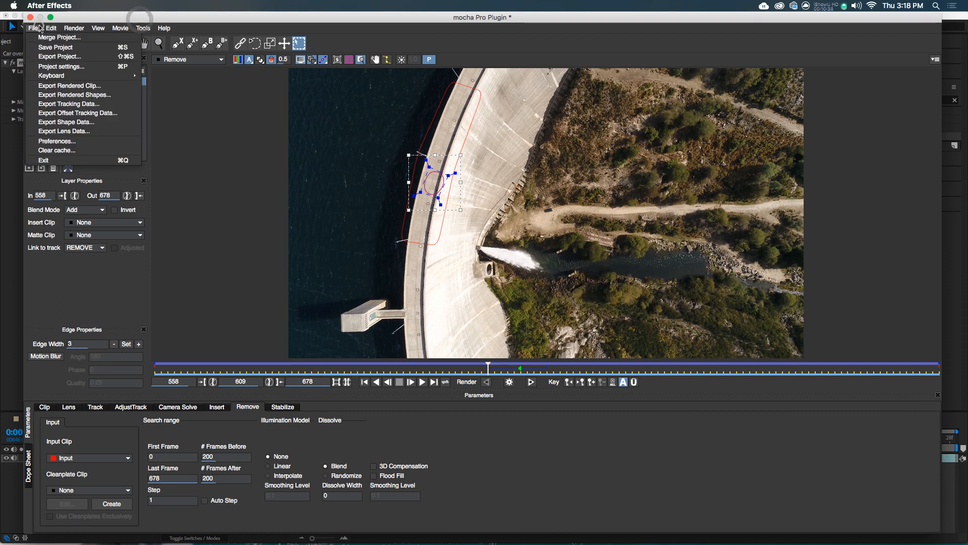
mouse_move(51, 28)
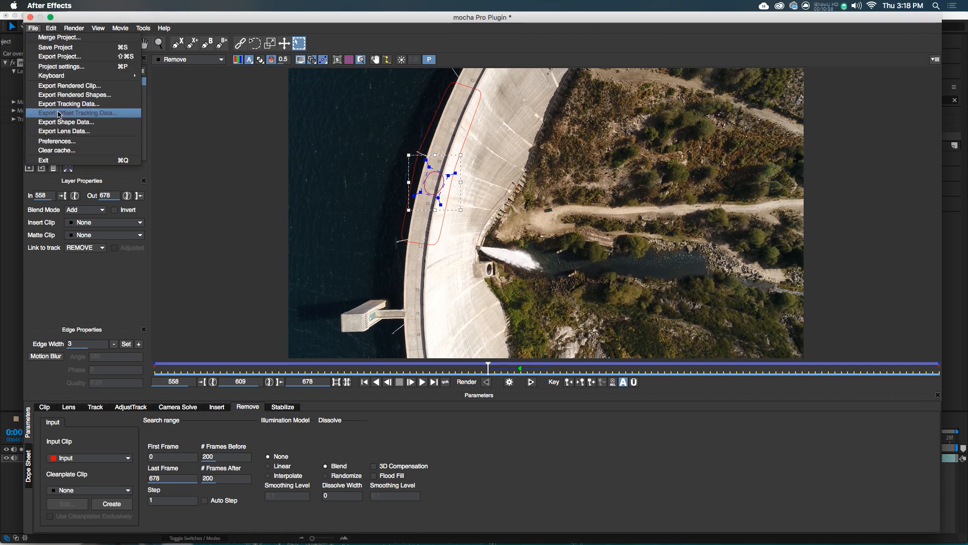
left_click(65, 89)
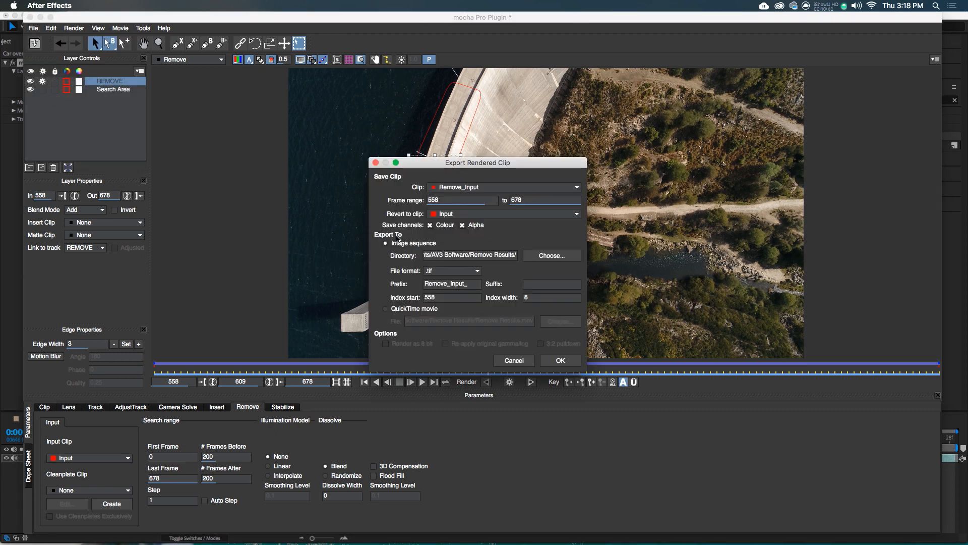
left_click(387, 309)
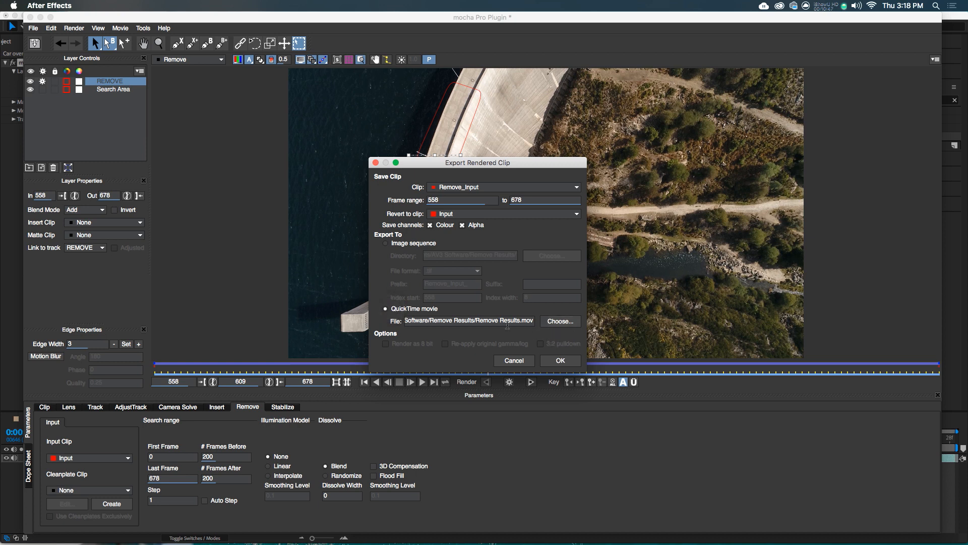
left_click(559, 360)
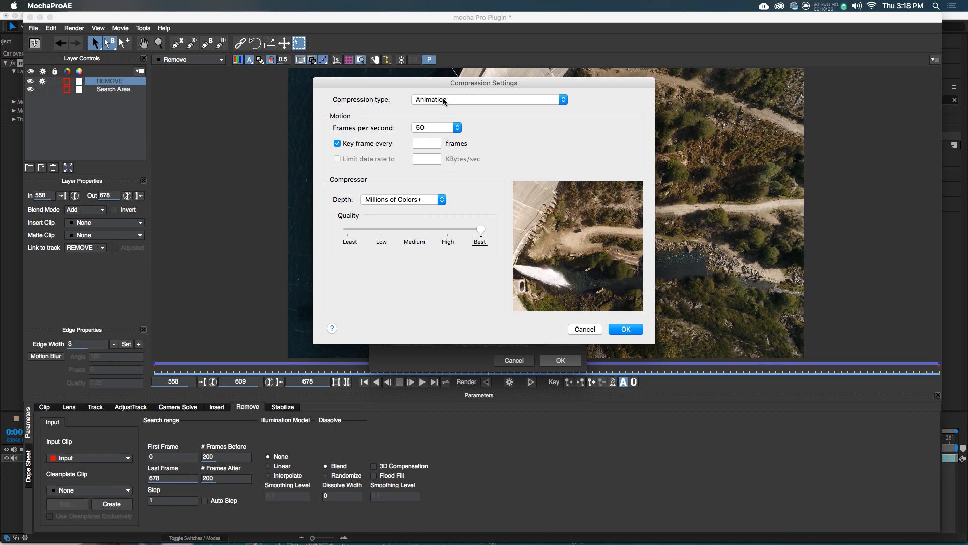
left_click(584, 328)
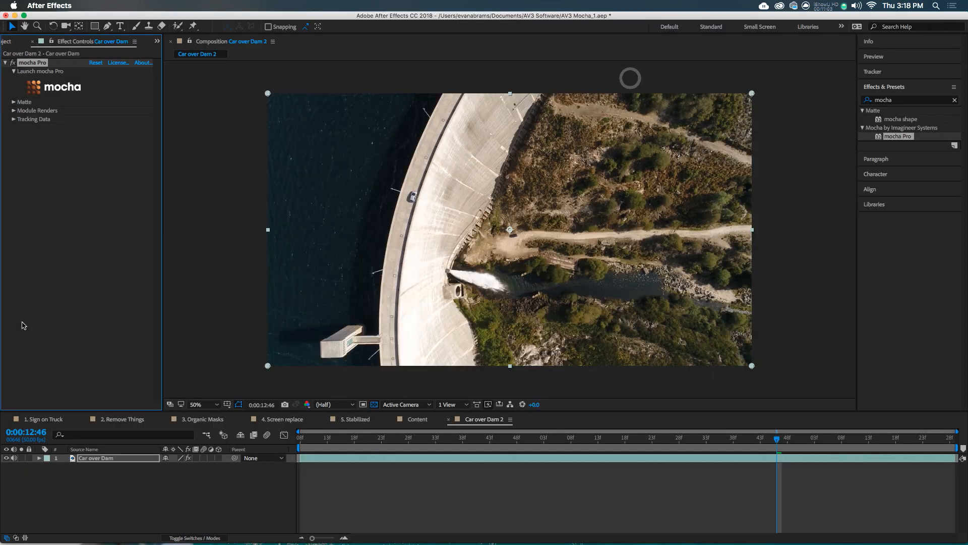
Open the 2. Remove Things composition in After Effects and toggle its top layer's visibility to compare the removal
left_click(359, 485)
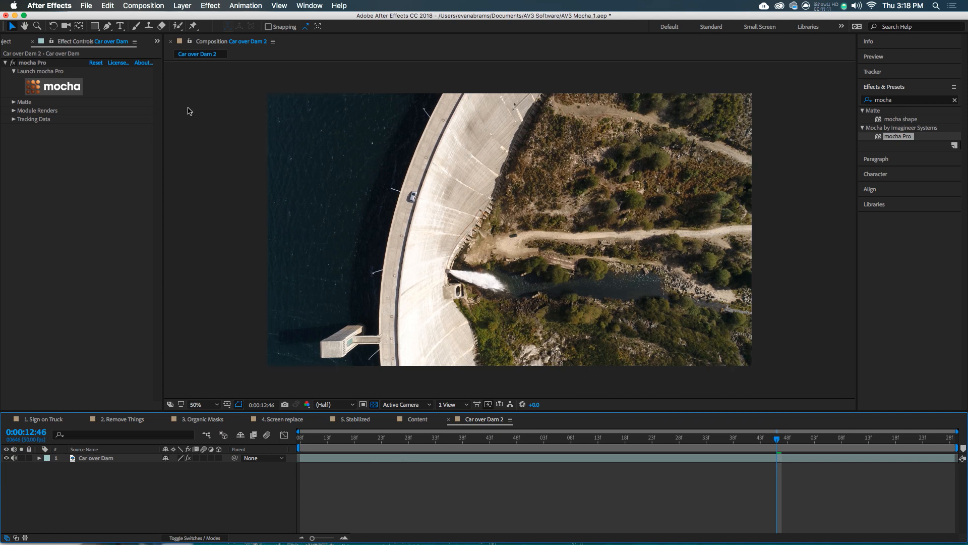
left_click(13, 45)
double_click(49, 257)
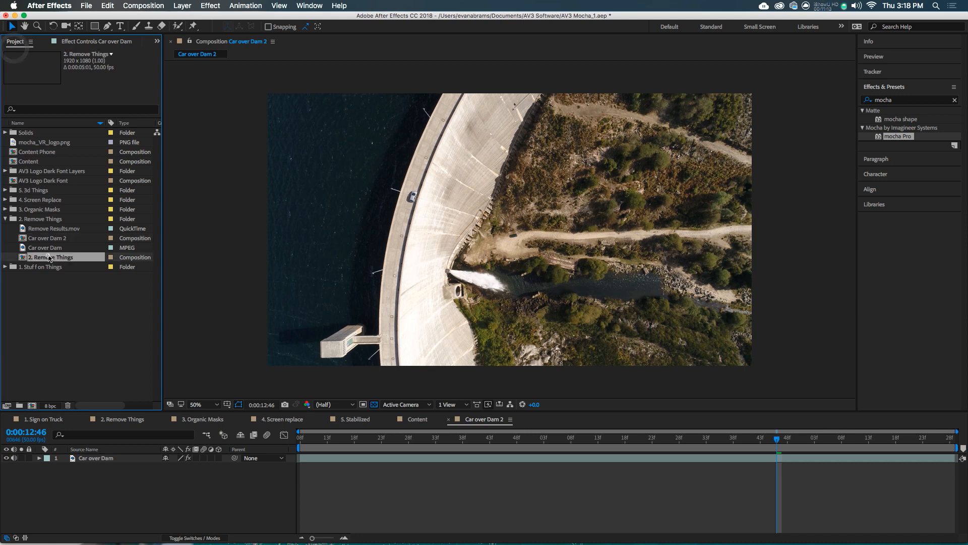
left_click(8, 457)
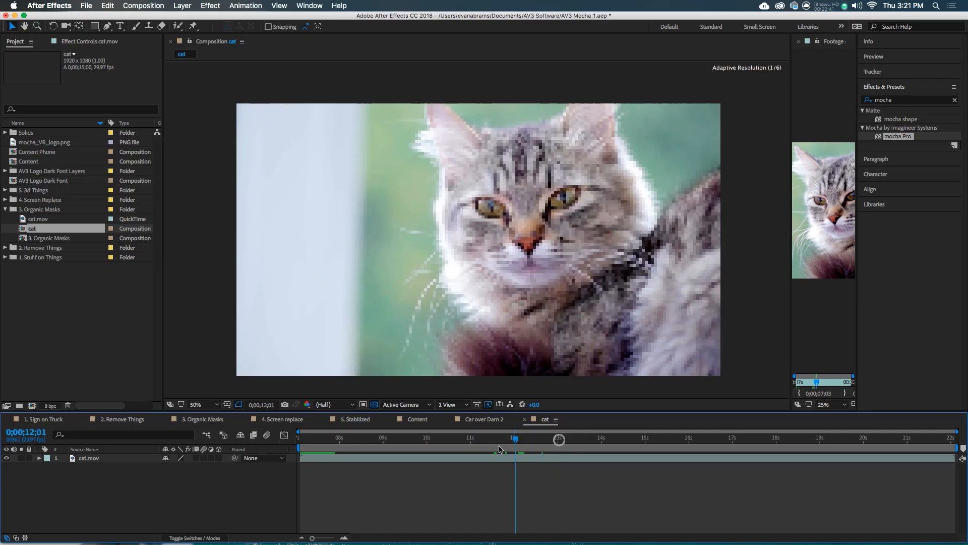
Scrub through the cat footage and set the end of the cat composition's work area to 0;00;13;04
left_click(487, 449)
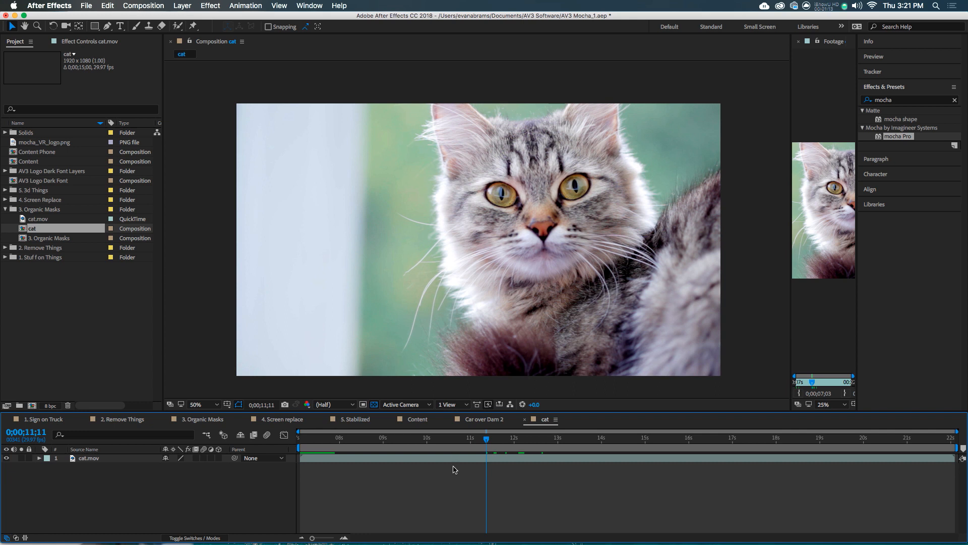
left_click_drag(468, 443, 564, 442)
left_click(488, 405)
left_click(499, 412)
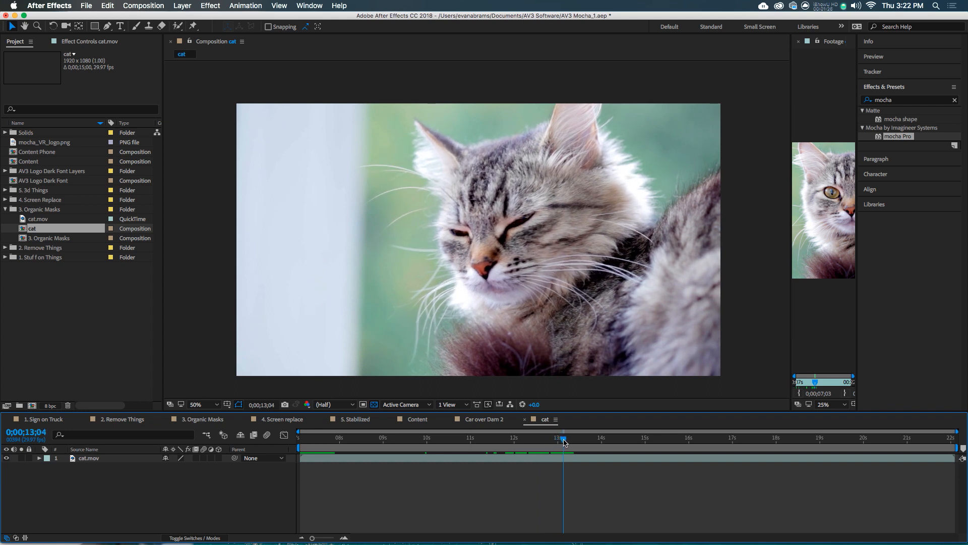
key("n")
Start the work area at 0;00;10;22 and trim the cat composition to it
left_click_drag(558, 438, 460, 444)
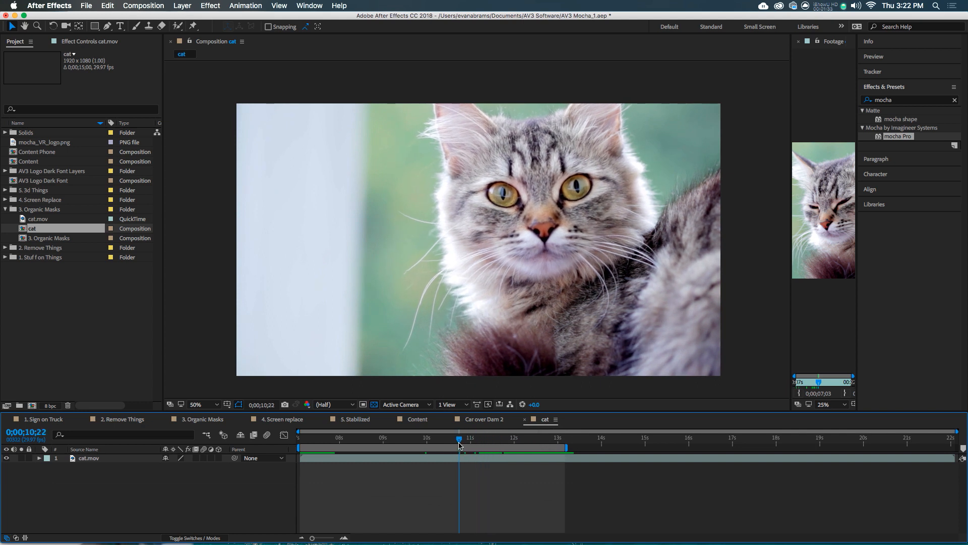
key("b")
right_click(469, 447)
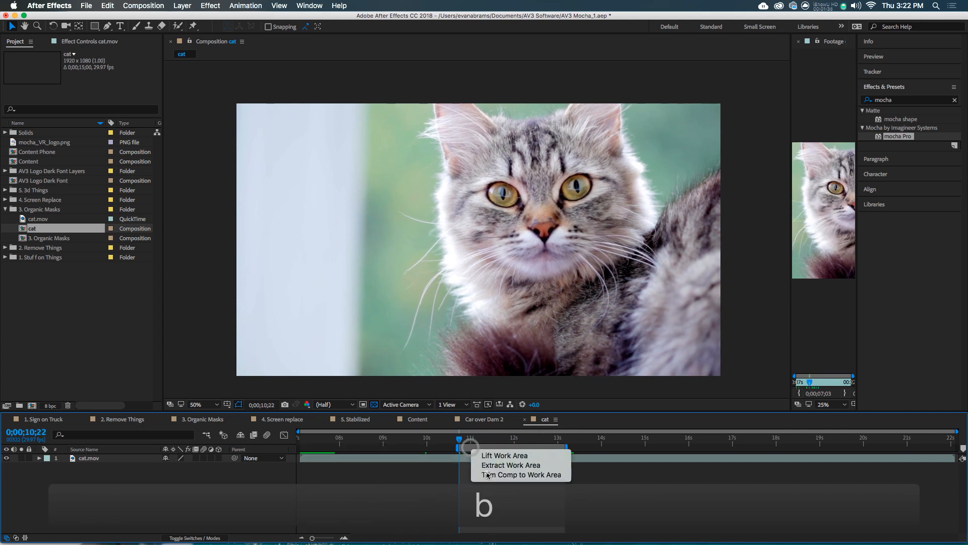
left_click(487, 476)
Preview the trimmed cat clip and apply the mocha Pro effect to it
left_click(456, 438)
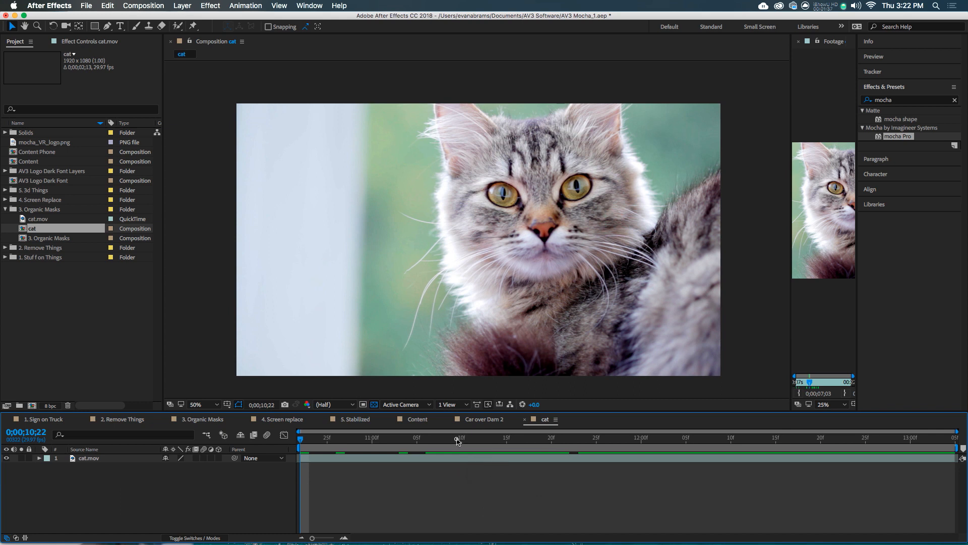
key("space")
left_click_drag(680, 466, 464, 464)
left_click_drag(890, 137, 542, 332)
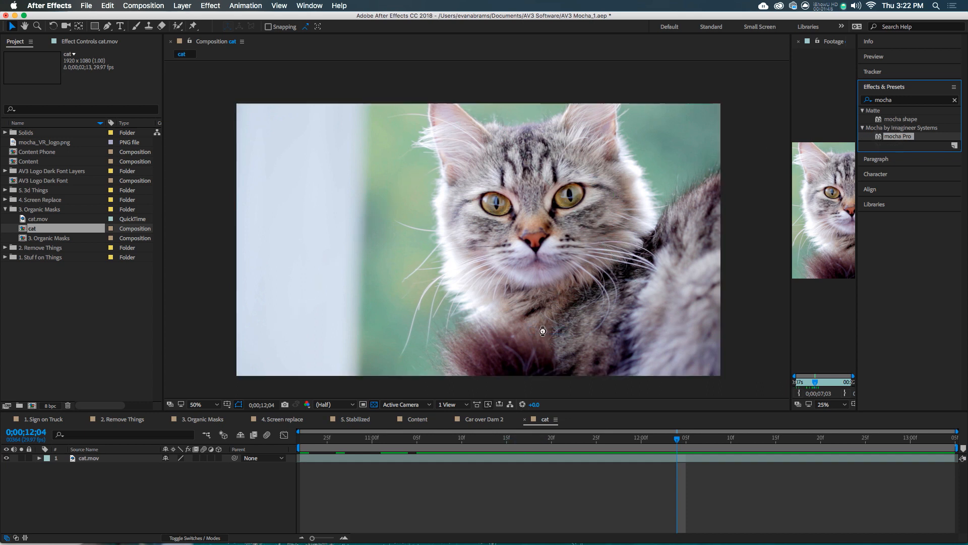
Launch mocha Pro on the cat.mov layer and go to frame 142 with the cat's eyes in close view
left_click_drag(610, 439, 423, 430)
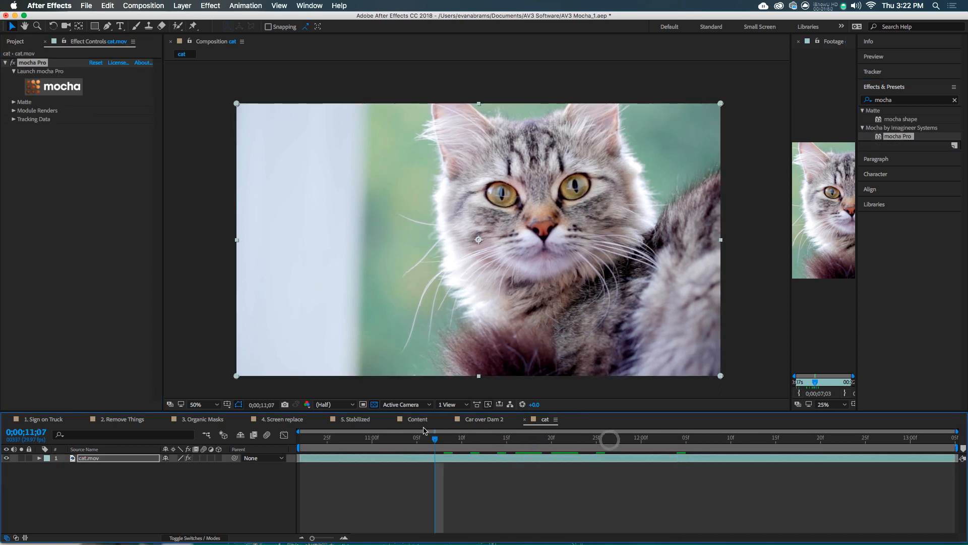
left_click(70, 89)
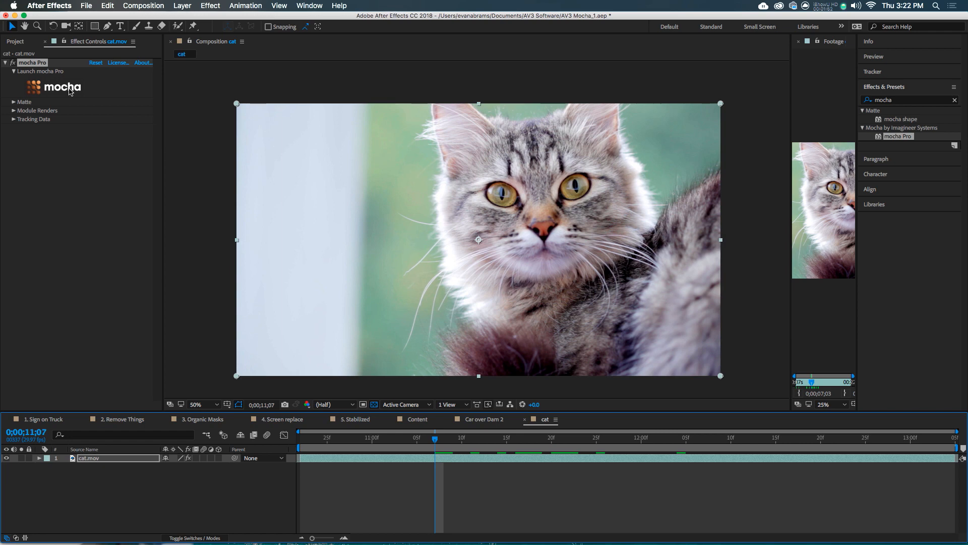
left_click(70, 89)
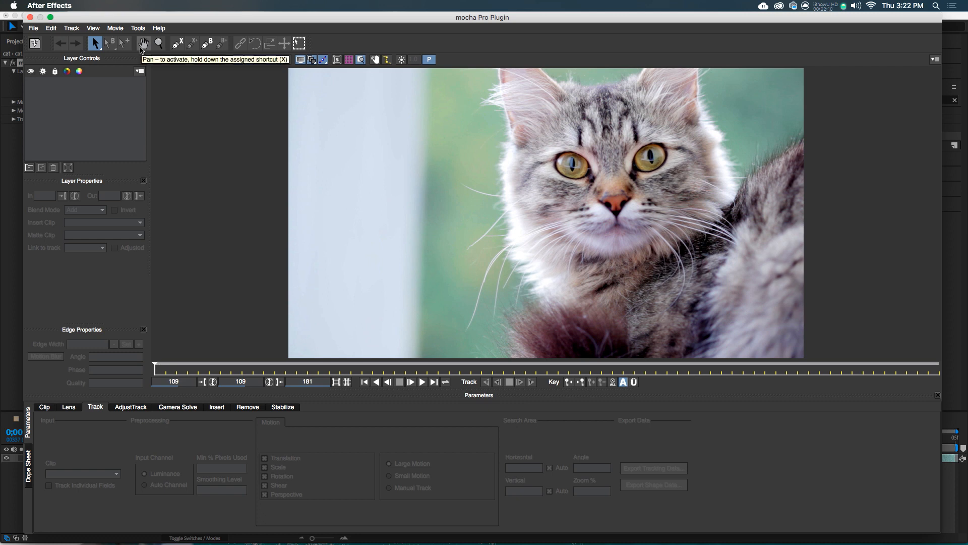
left_click(158, 43)
mouse_move(640, 167)
left_mouse_down()
mouse_move(634, 113)
mouse_move(621, 109)
mouse_move(613, 126)
left_mouse_up()
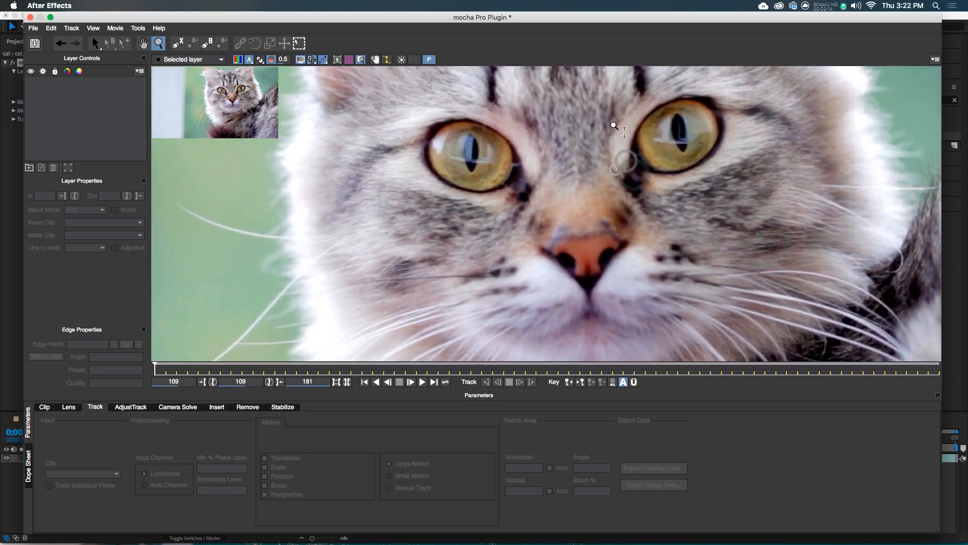
left_click(511, 367)
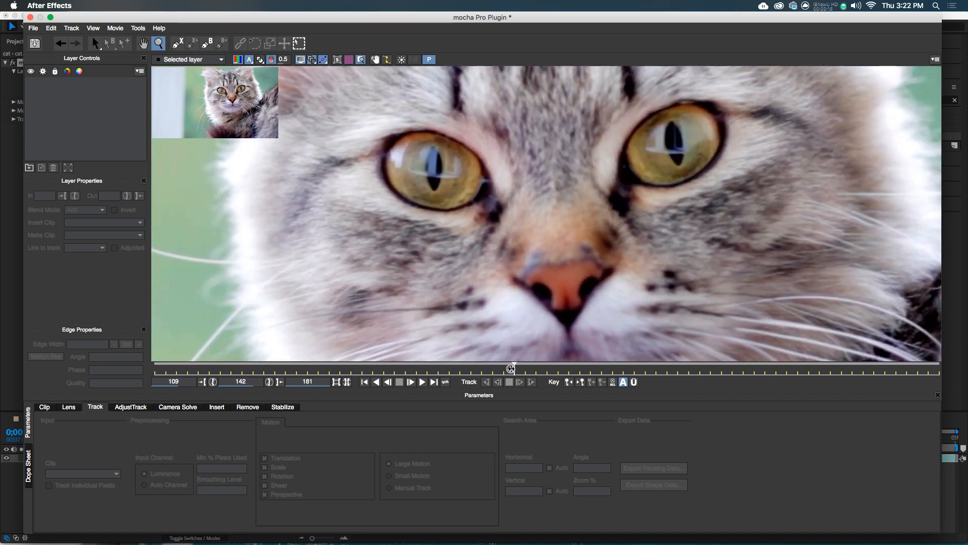
left_click(143, 43)
left_click_drag(463, 144, 441, 179)
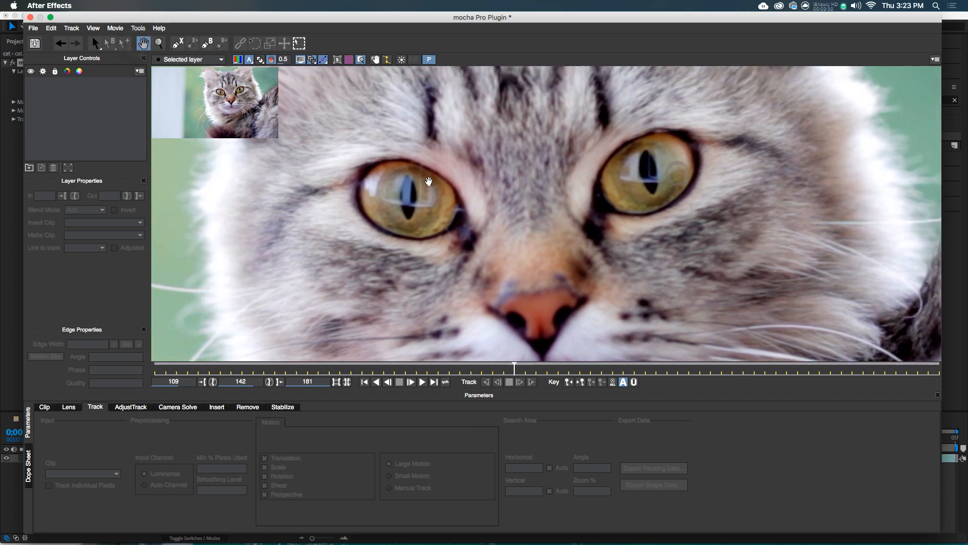
Draw a closed Bezier spline around the cat's eye on the right of the image at frame 142
left_click(206, 42)
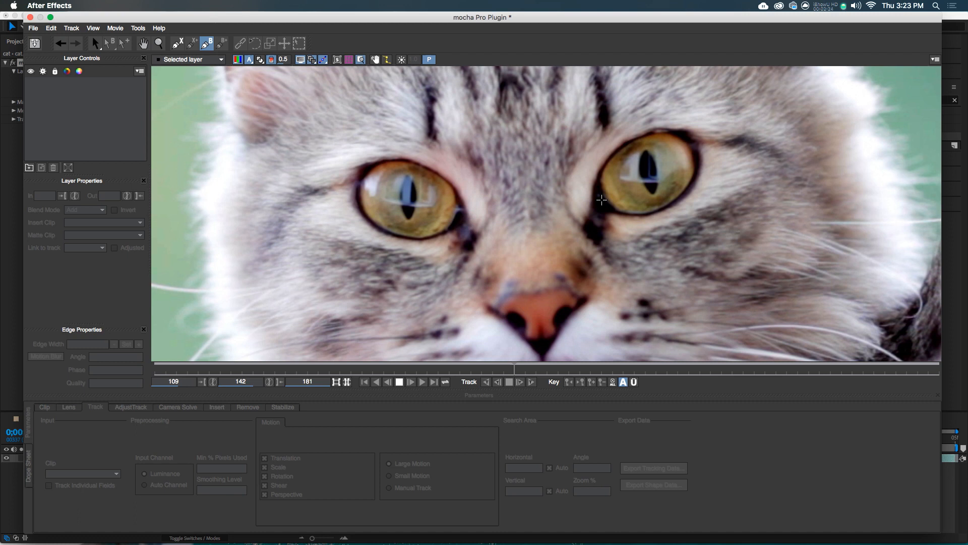
left_click(604, 202)
left_click(637, 215)
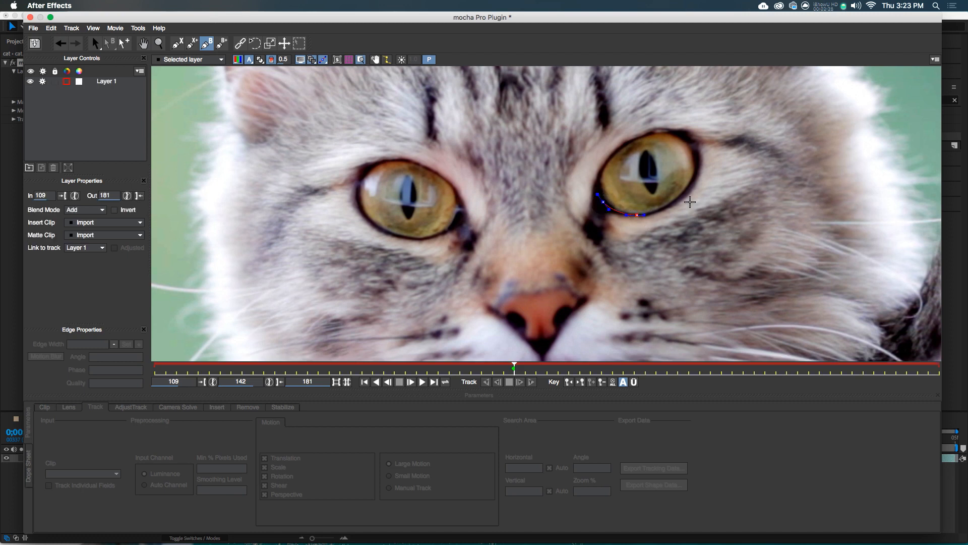
left_click(675, 202)
left_click_drag(696, 157, 705, 178)
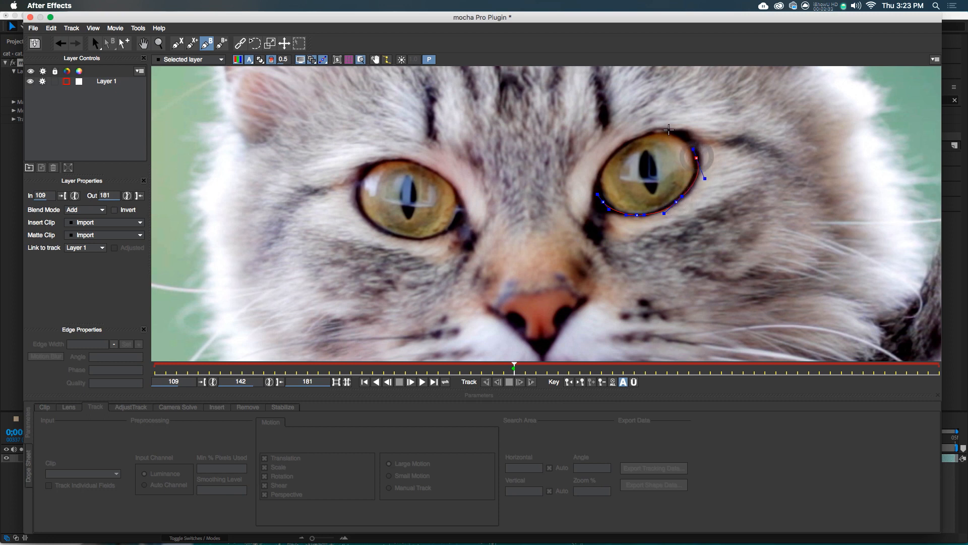
left_click_drag(662, 131, 687, 131)
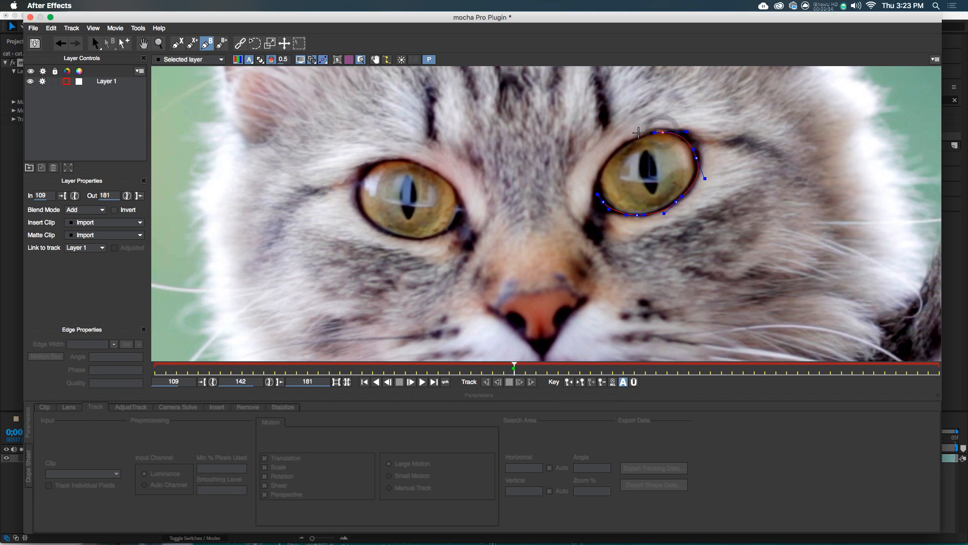
left_click_drag(620, 148, 629, 139)
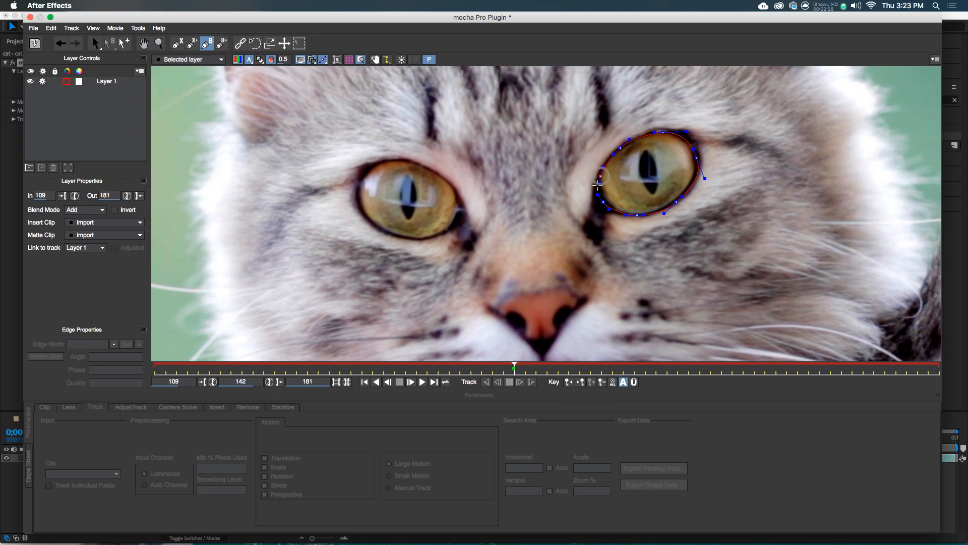
left_click(604, 204)
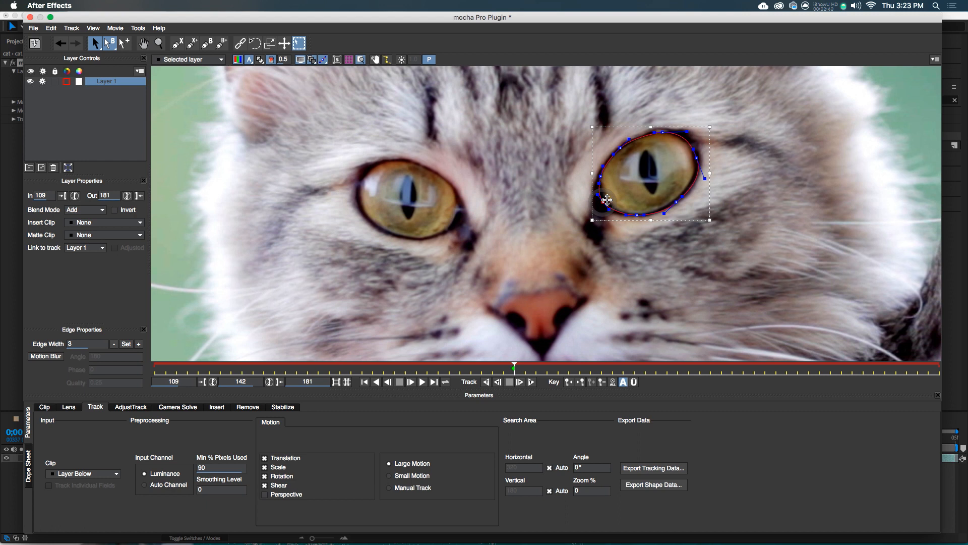
Refine the spline's lower and outer points so the outline follows the rim of the eye
left_click(604, 201)
left_click(676, 201)
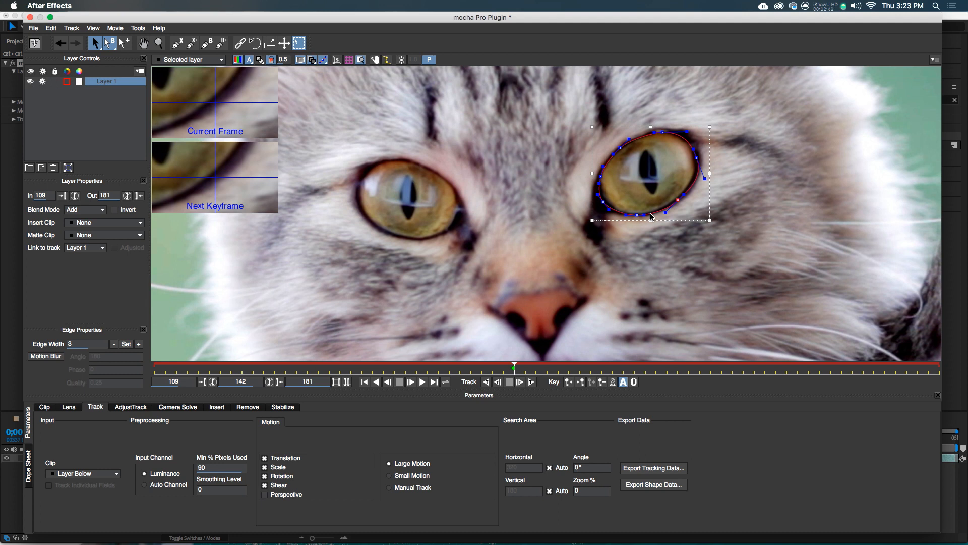
left_click(697, 156)
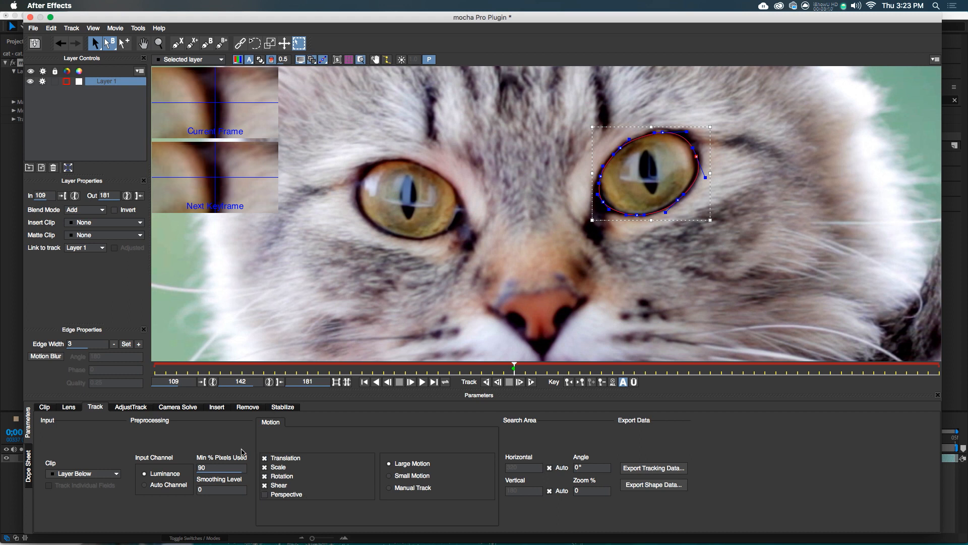
Track the eye layer backward from frame 142 to the clip's start, then forward, stopping at frame 160
left_click(486, 383)
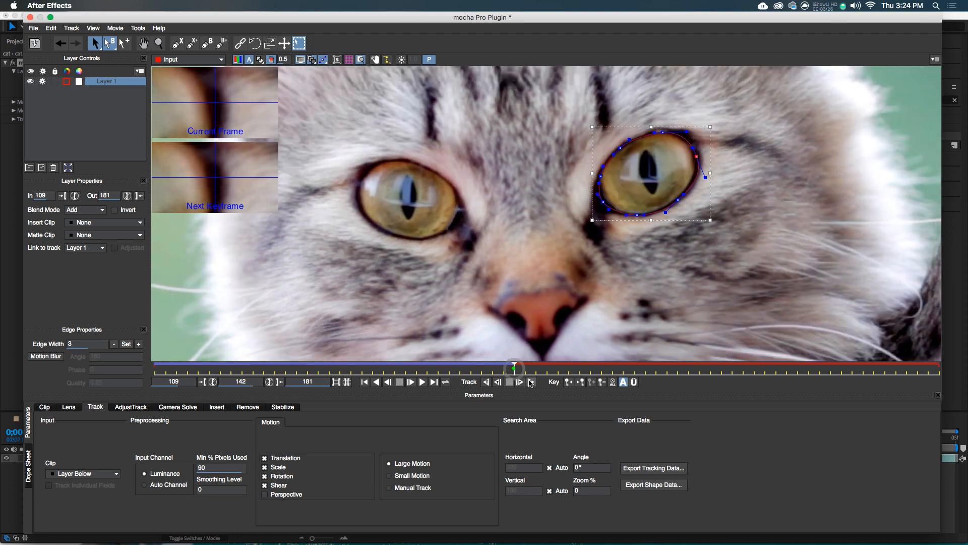
left_click(531, 382)
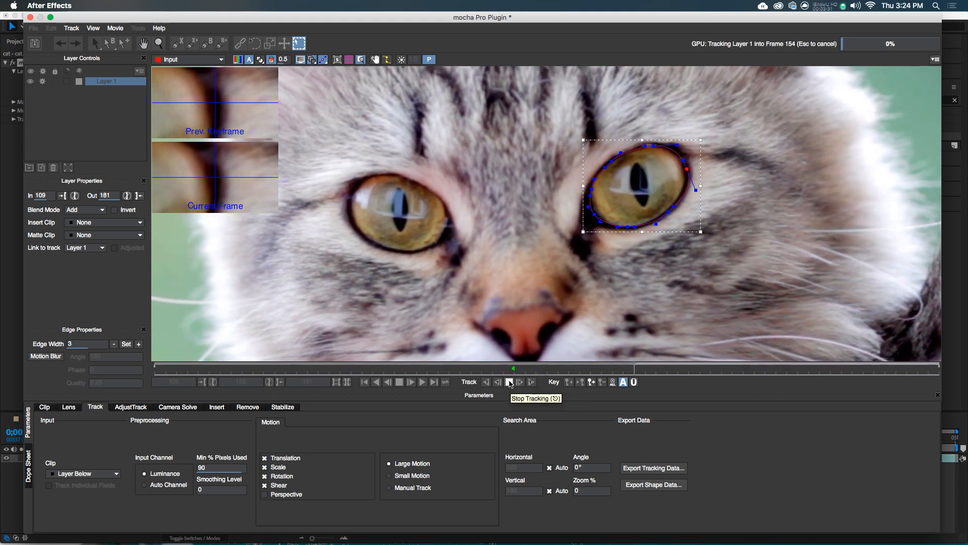
left_click(509, 382)
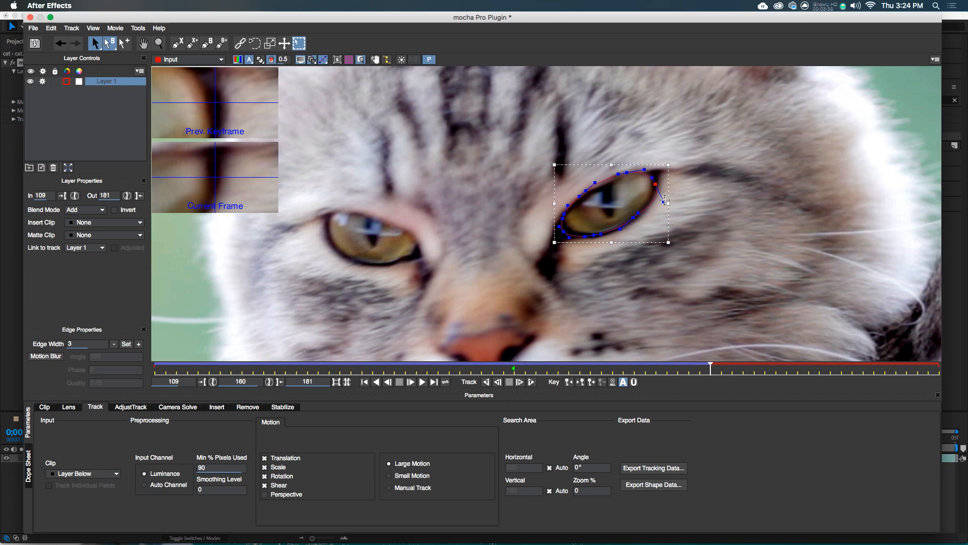
Reshape the spline around the narrowing eye at frame 160 and continue tracking forward to frame 181
left_click_drag(664, 202, 658, 193)
left_click_drag(585, 190, 598, 185)
left_click_drag(587, 191, 657, 183)
left_click(627, 173)
left_click(532, 382)
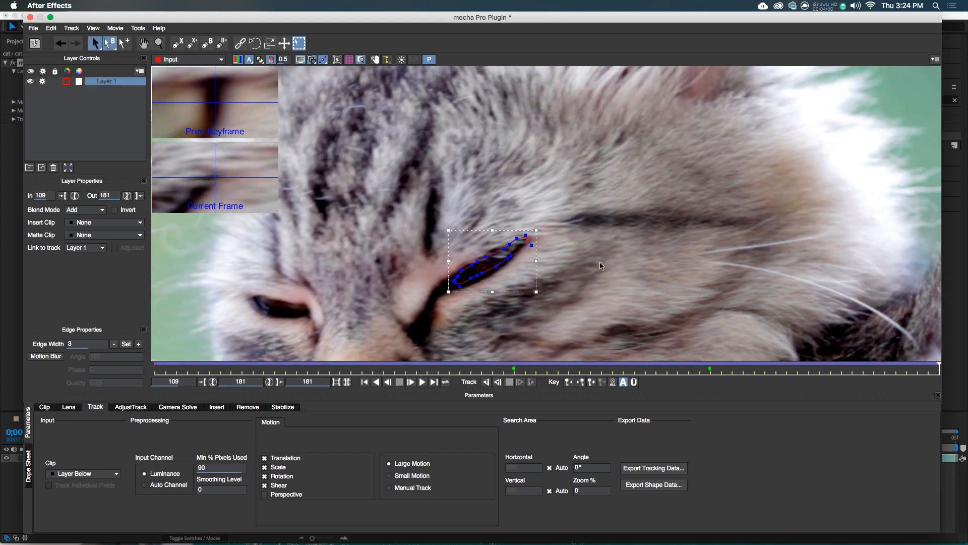
Correct the spline's upper edge on the nearly closed eye at frames 181 and 179, and check frame 180
mouse_move(511, 245)
left_mouse_down()
mouse_move(525, 236)
mouse_move(506, 254)
left_mouse_up()
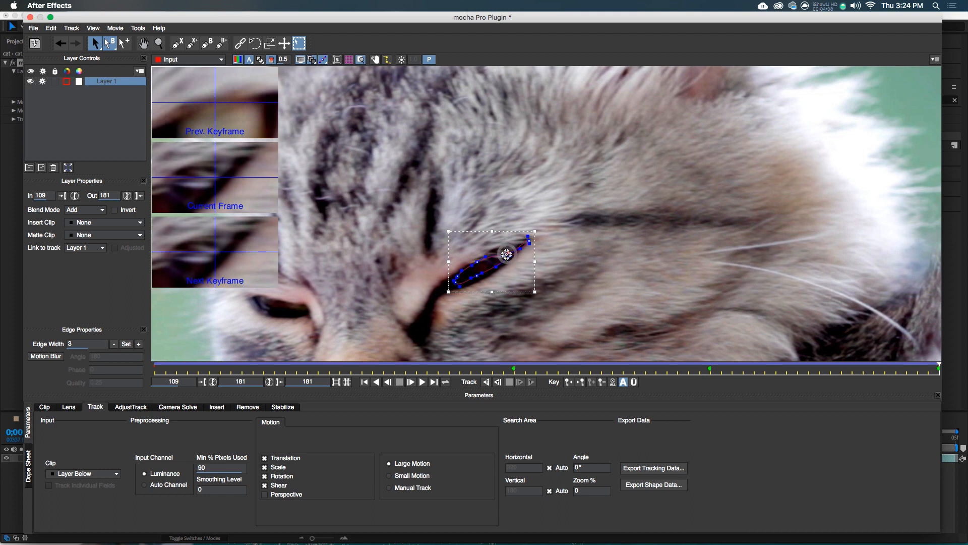
left_click_drag(938, 366, 915, 367)
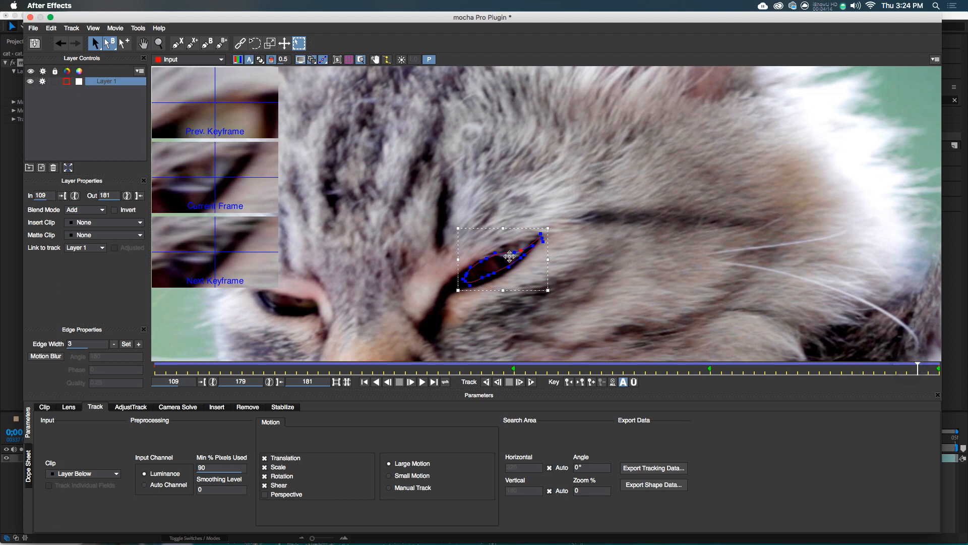
left_click_drag(519, 251, 518, 243)
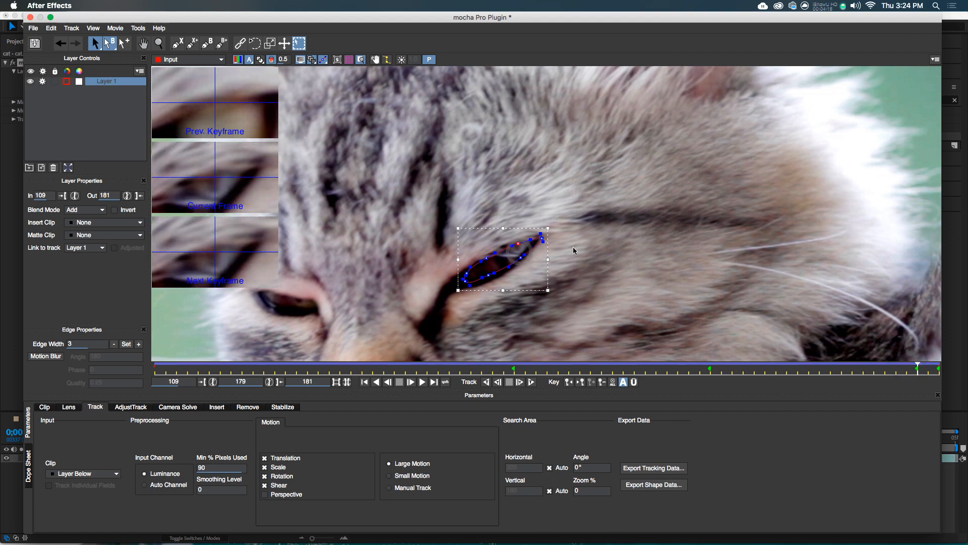
left_click(928, 371)
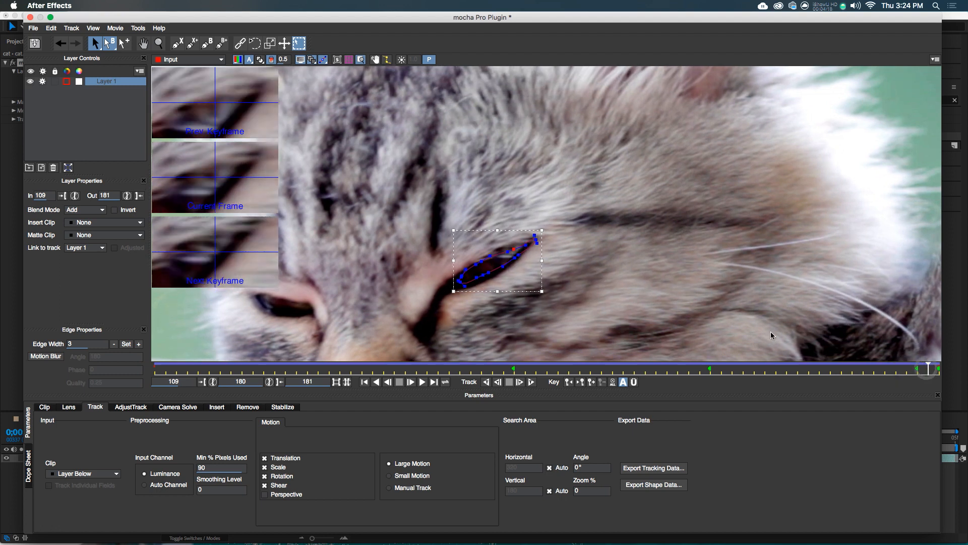
Adjust the spline's outer corner and lower edge at frame 170, and scrub back to frame 143 to check the fit
left_click_drag(928, 364, 819, 369)
left_click_drag(544, 211, 573, 212)
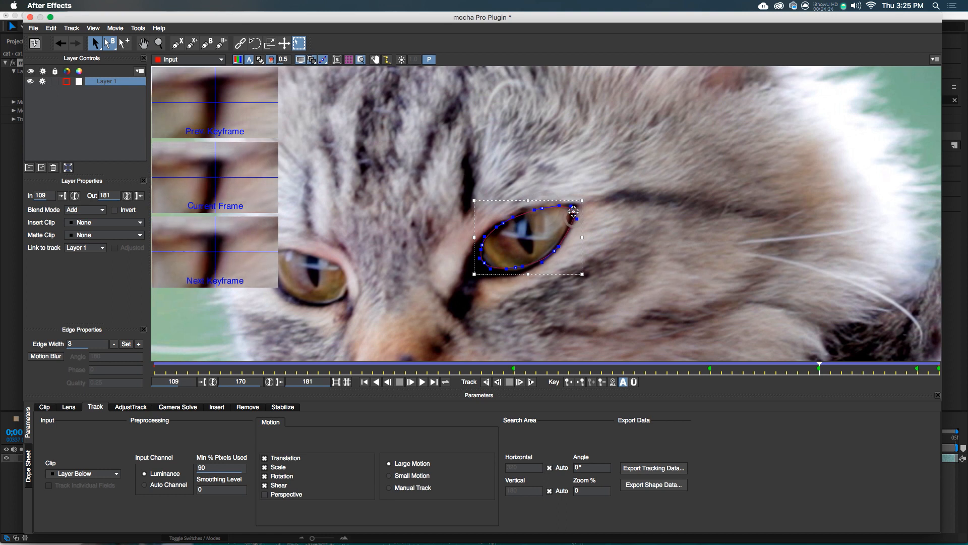
left_click_drag(559, 247, 560, 245)
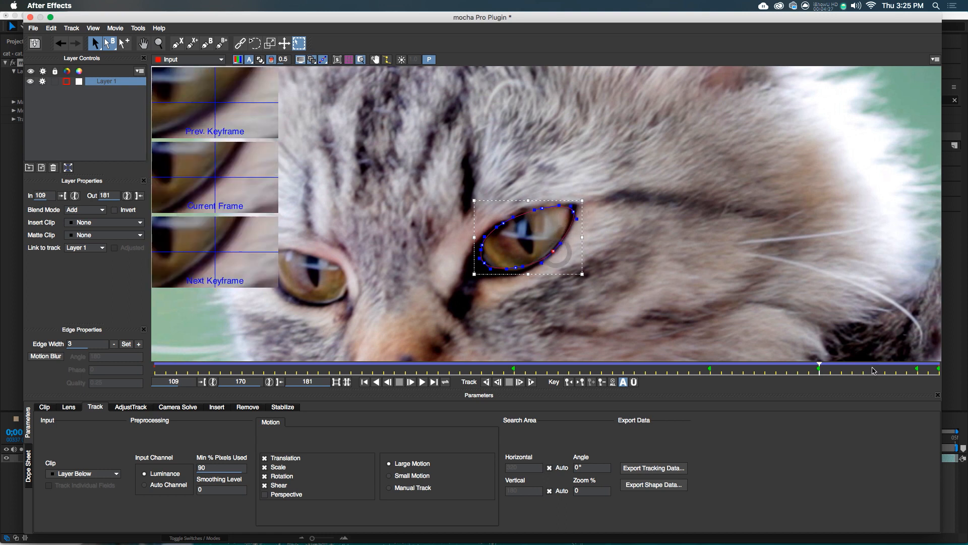
left_click_drag(821, 366, 731, 364)
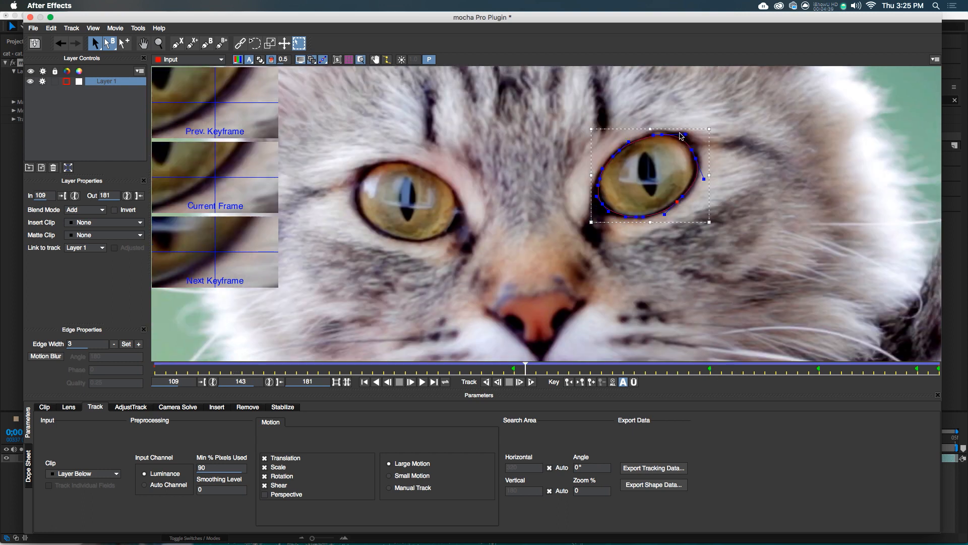
Rename the tracked layer Right Eye, save the mocha project and close mocha Pro to return to After Effects
double_click(105, 83)
type("Right Eye")
key("Return")
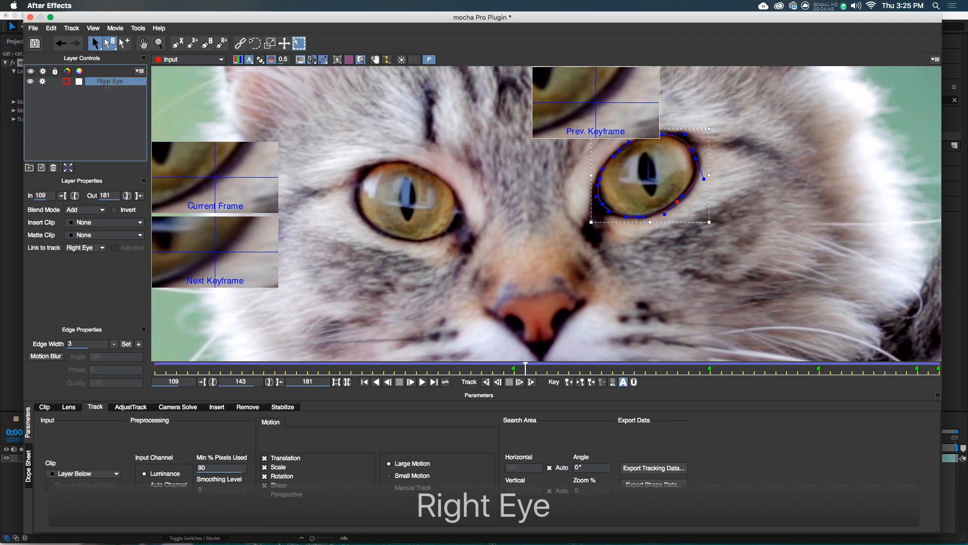
key("super+s")
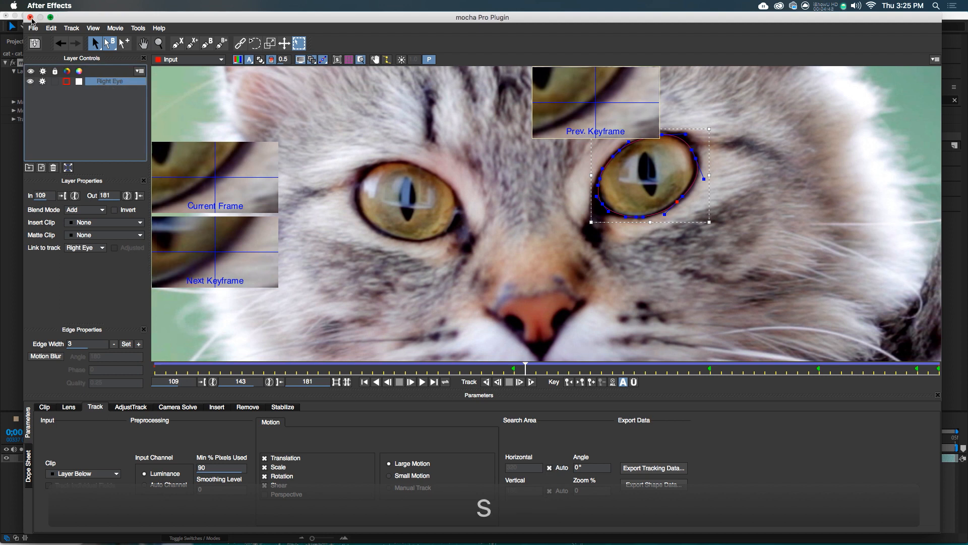
left_click(30, 17)
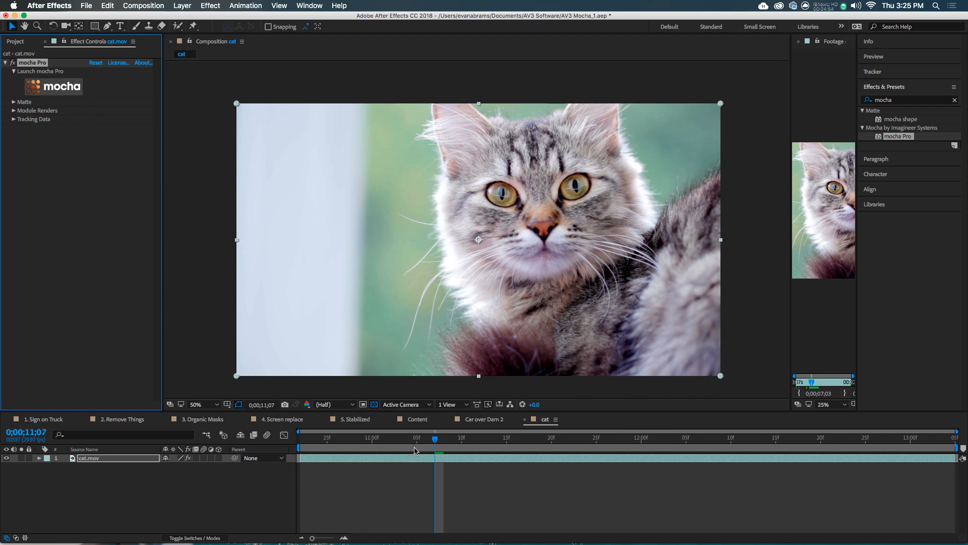
View the mocha Pro matte on its own, check its list of visible layers, and turn the matte view off
left_click(14, 103)
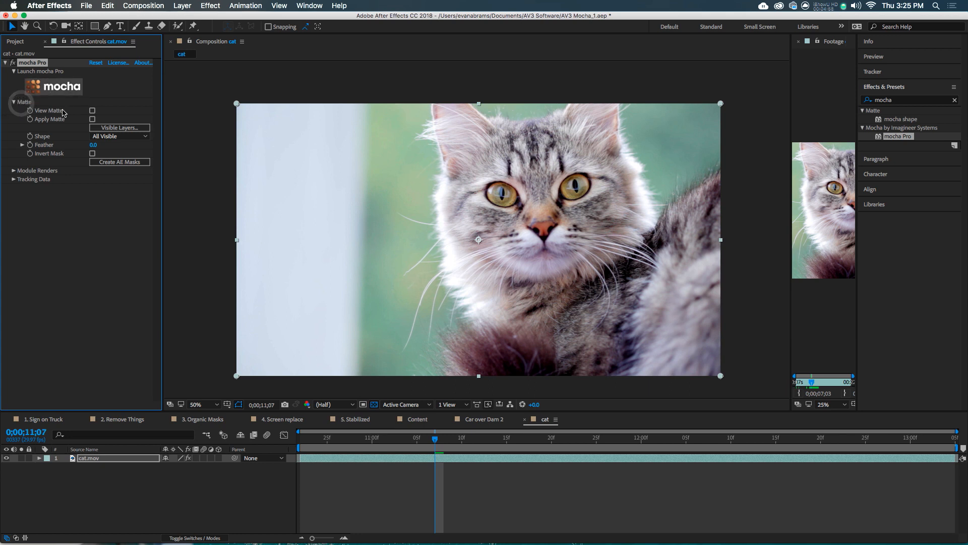
left_click(93, 111)
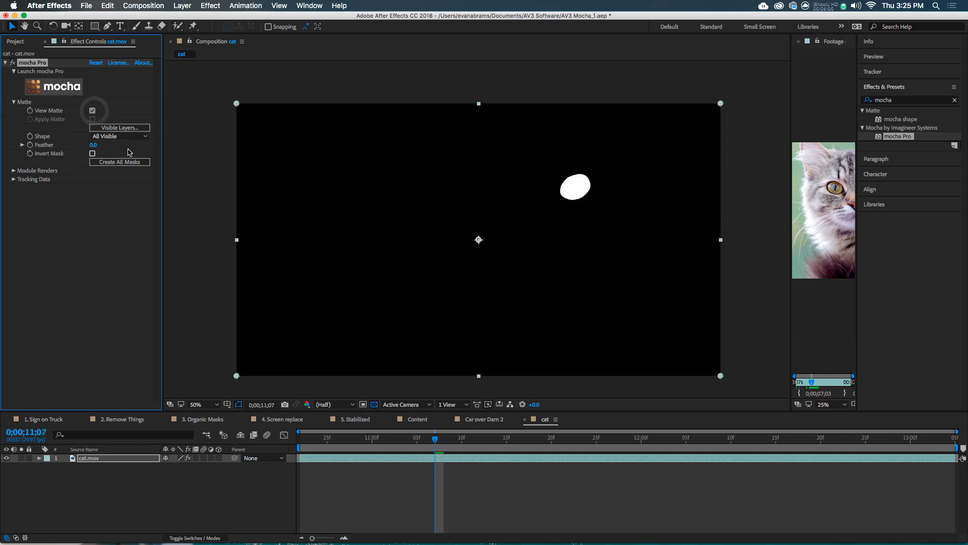
left_click(125, 129)
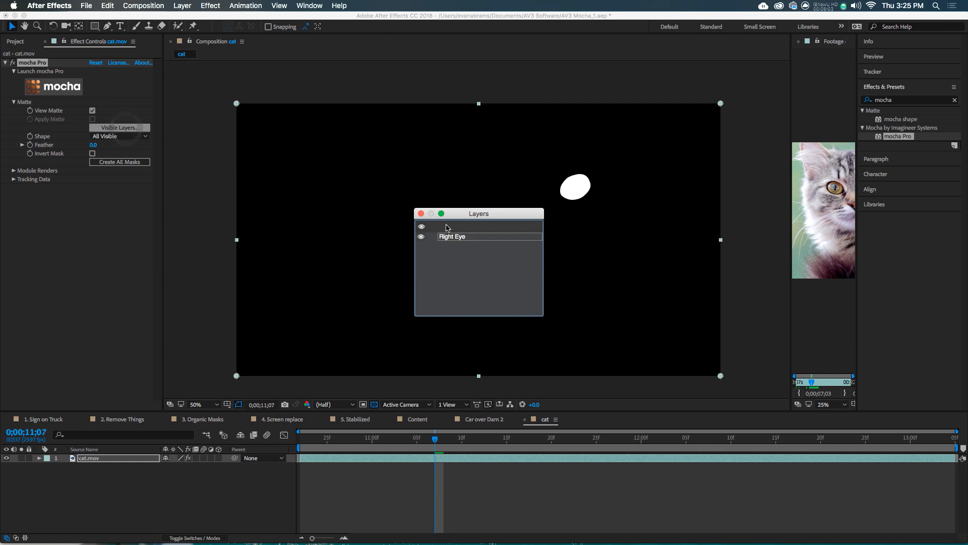
left_click(421, 214)
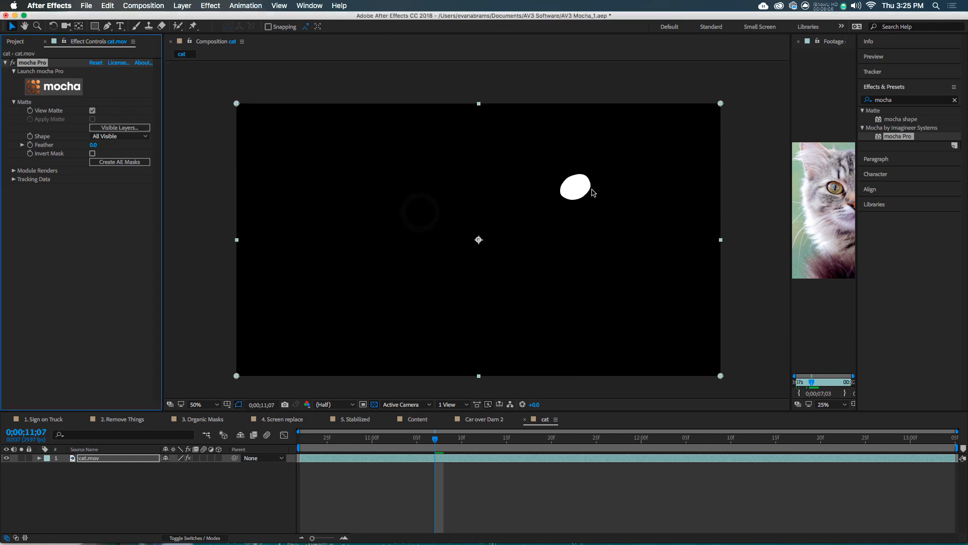
left_click(93, 110)
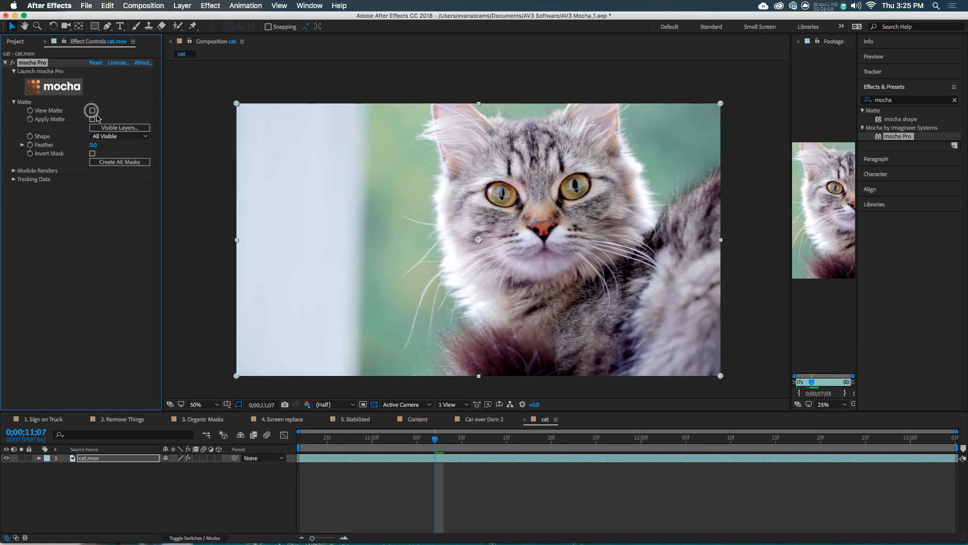
Preview the applied matte on the cat clip up to 0;00;12;07 and turn Apply Matte off
left_click(93, 119)
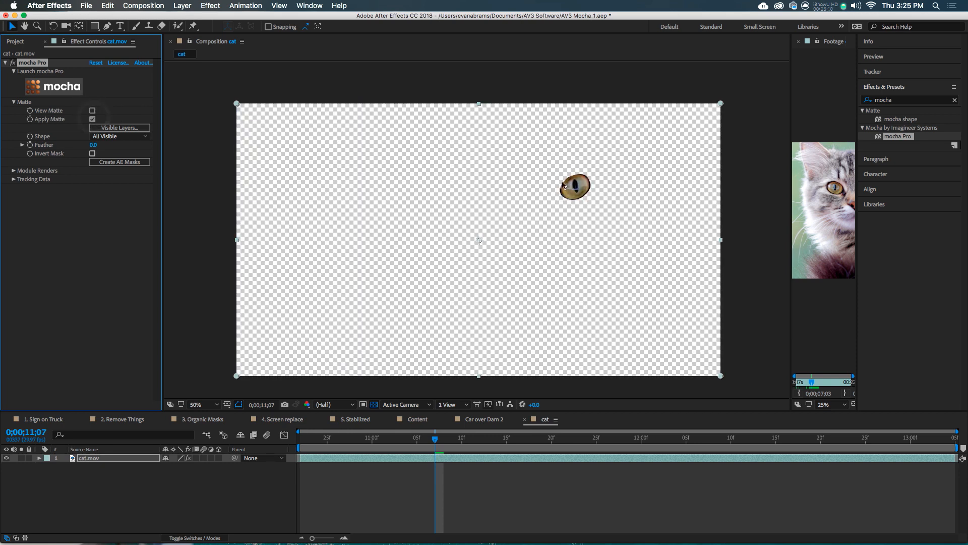
left_click_drag(444, 450, 705, 460)
left_click(92, 119)
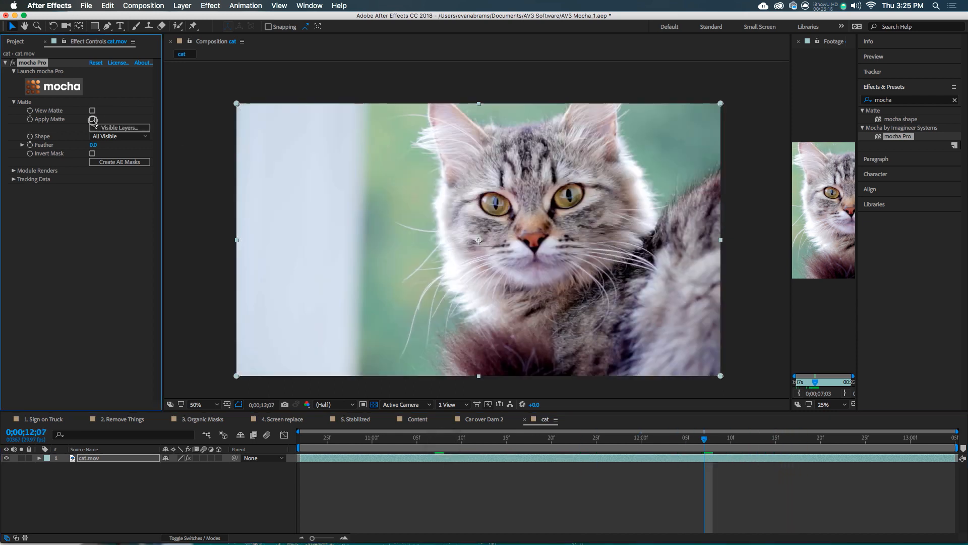
Create After Effects masks from the mocha shapes on cat.mov and check the animated eye mask up to 0;00;12;15
left_click(109, 164)
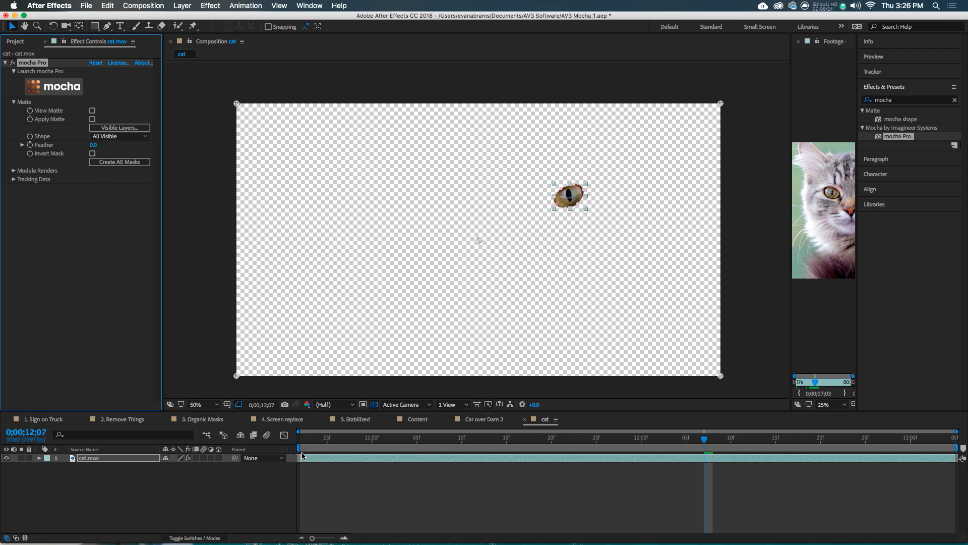
left_click(40, 458)
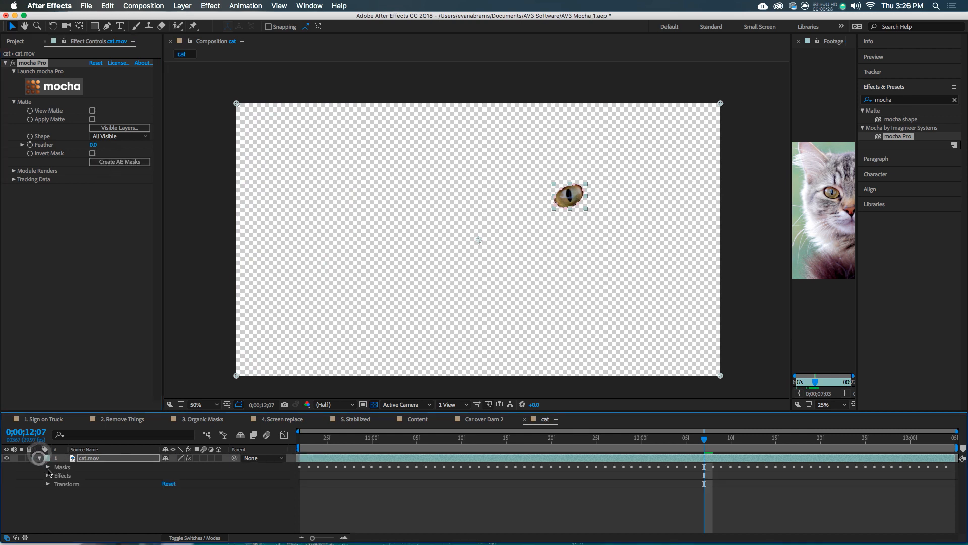
left_click_drag(301, 447, 580, 475)
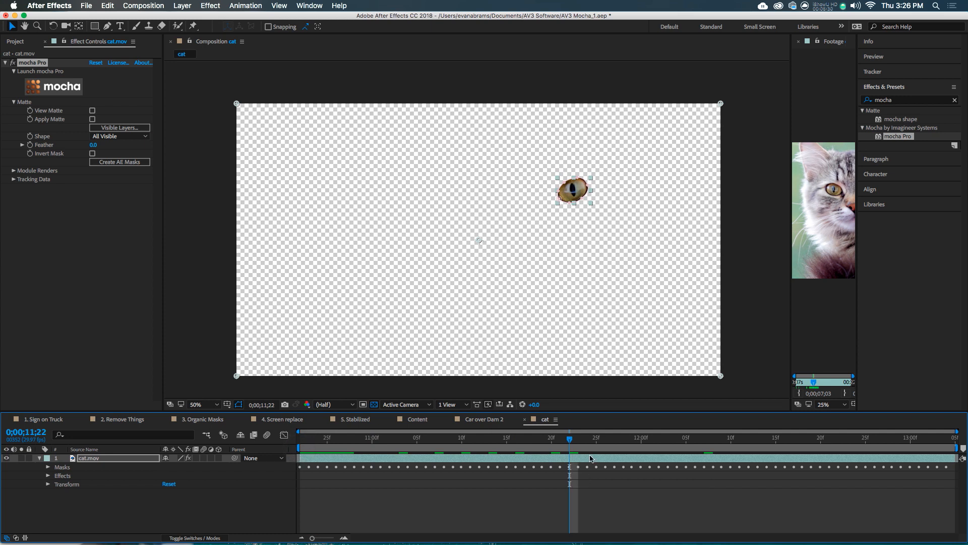
left_click_drag(605, 443, 776, 444)
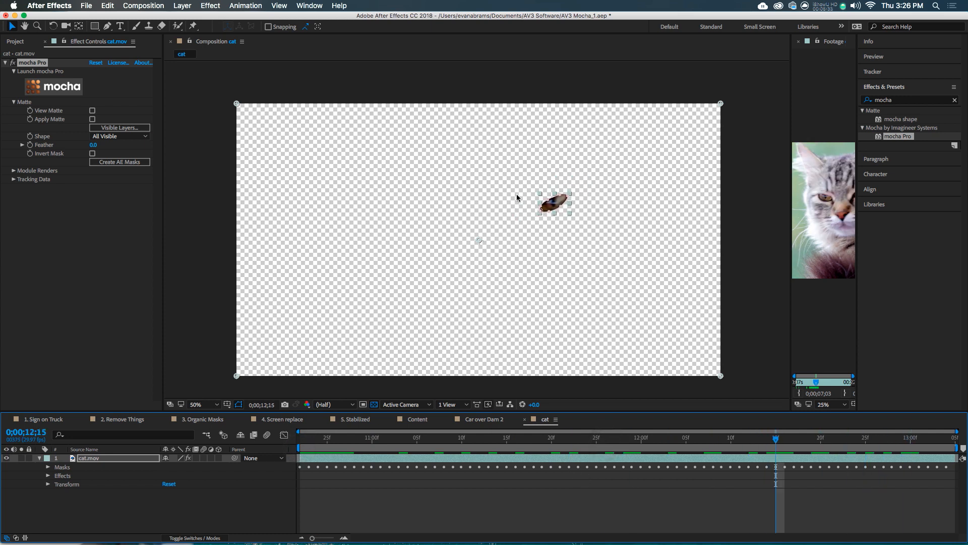
Find the Curves effect and apply it to the cat.mov layer
left_click(889, 101)
double_click(887, 100)
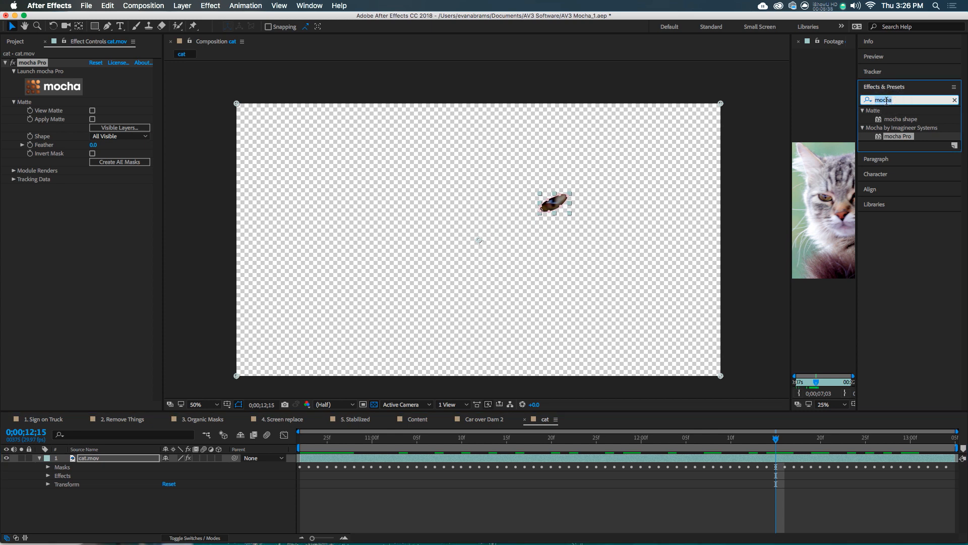
type("curve")
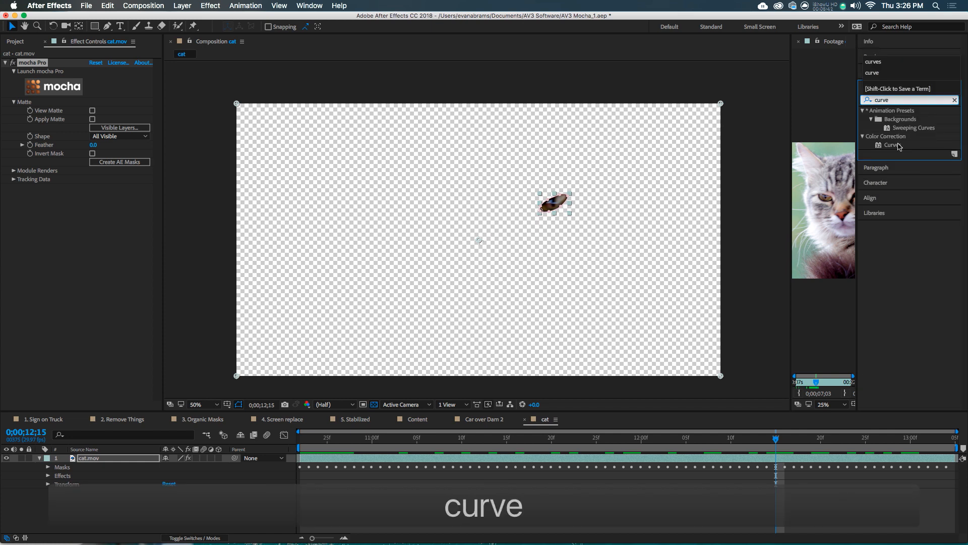
left_click_drag(898, 146, 93, 222)
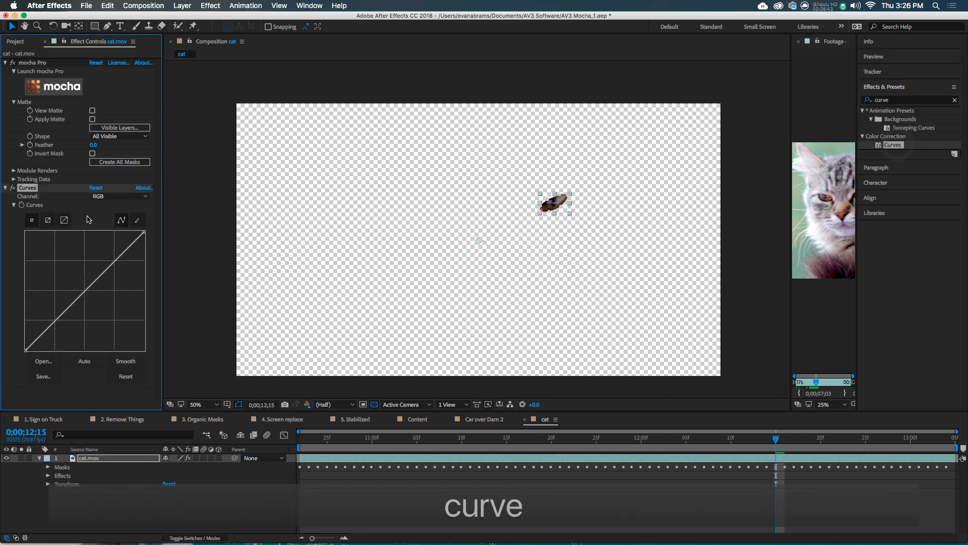
Add a mask reference to Right Eye in the Curves effect's compositing options
left_click(49, 476)
left_click(56, 493)
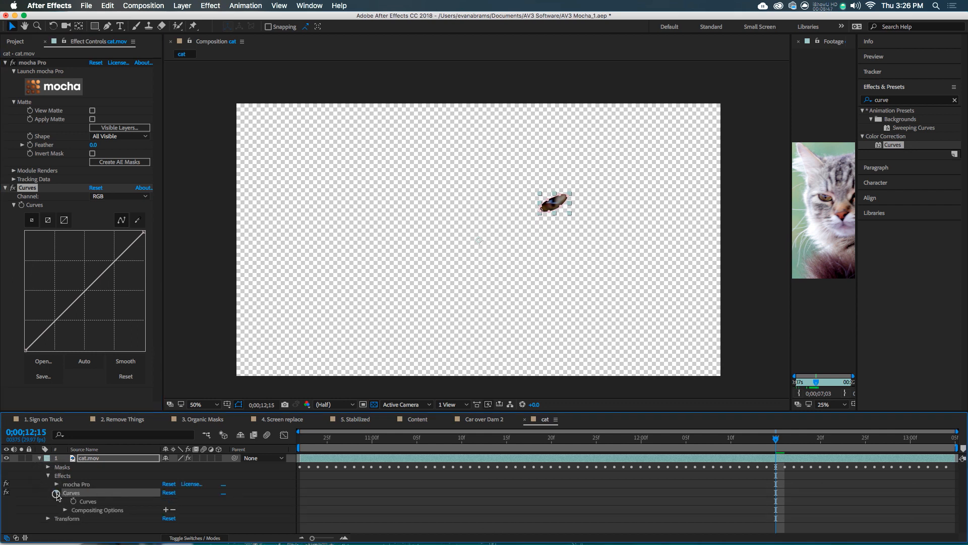
left_click(166, 510)
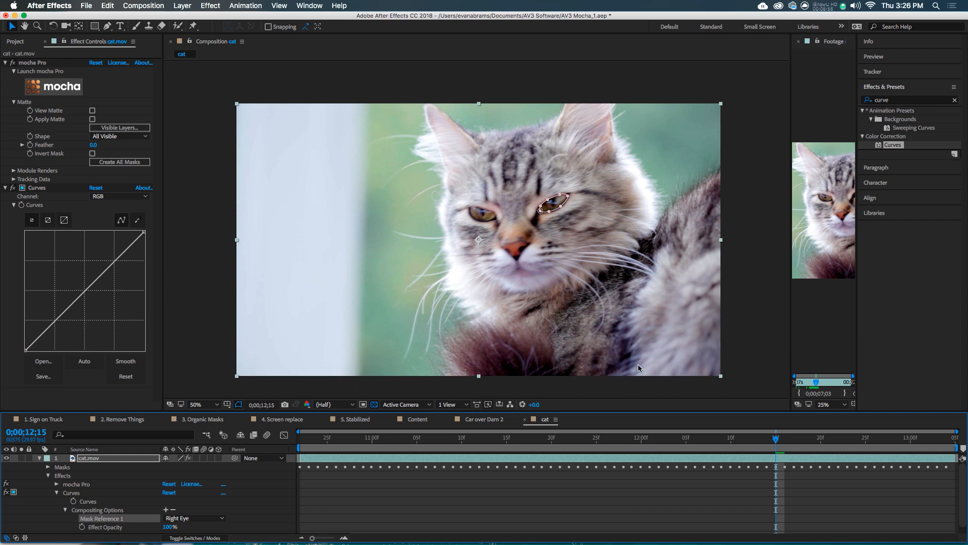
At 0;00;11;29, bend the RGB curve into an S shape, raising the highlights and lowering the shadows of the eye
left_click_drag(762, 443, 632, 439)
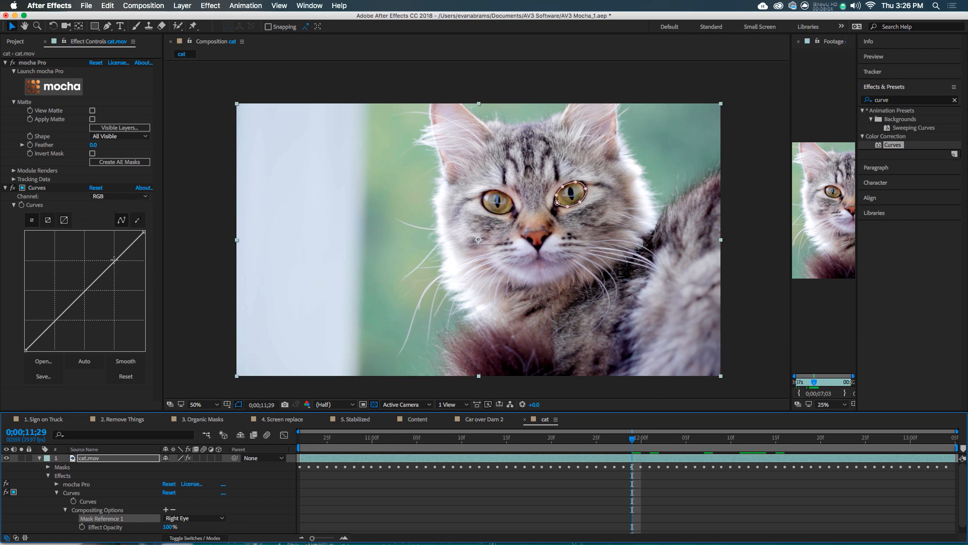
left_click_drag(113, 260, 108, 254)
left_click_drag(59, 308, 64, 319)
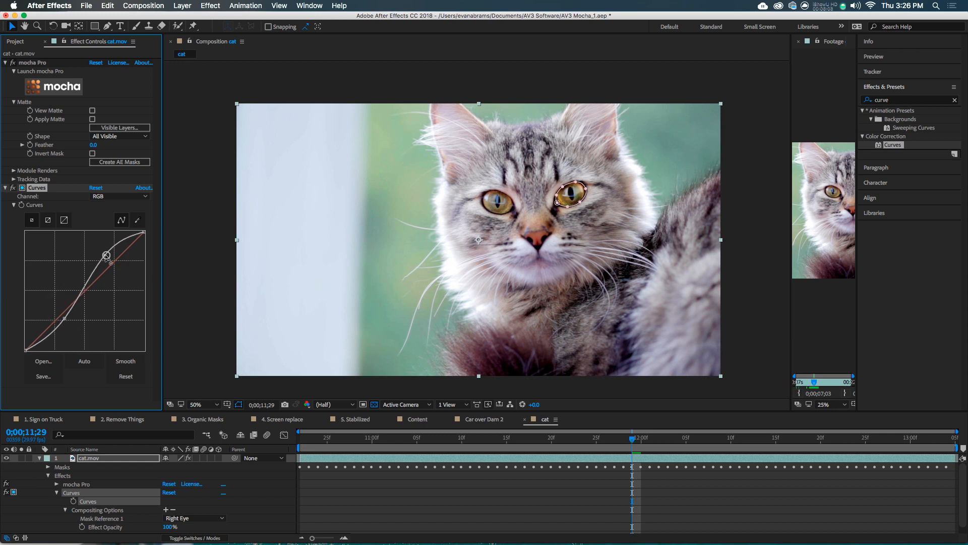
Pull the Blue channel curve down in the midtones to turn the masked eye a stronger yellow
left_click(107, 196)
left_click(106, 236)
left_click_drag(87, 279, 103, 298)
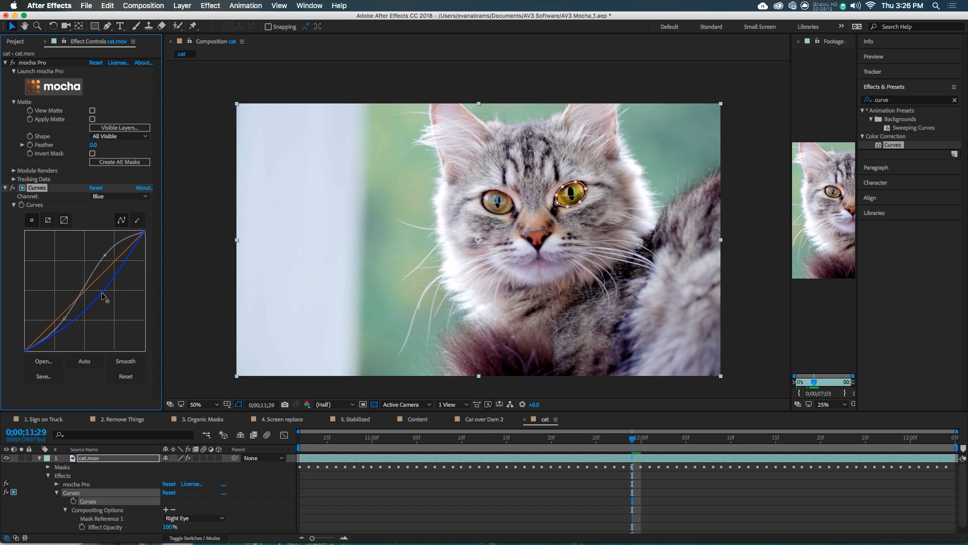
left_click_drag(103, 291, 62, 258)
left_click_drag(80, 287, 106, 293)
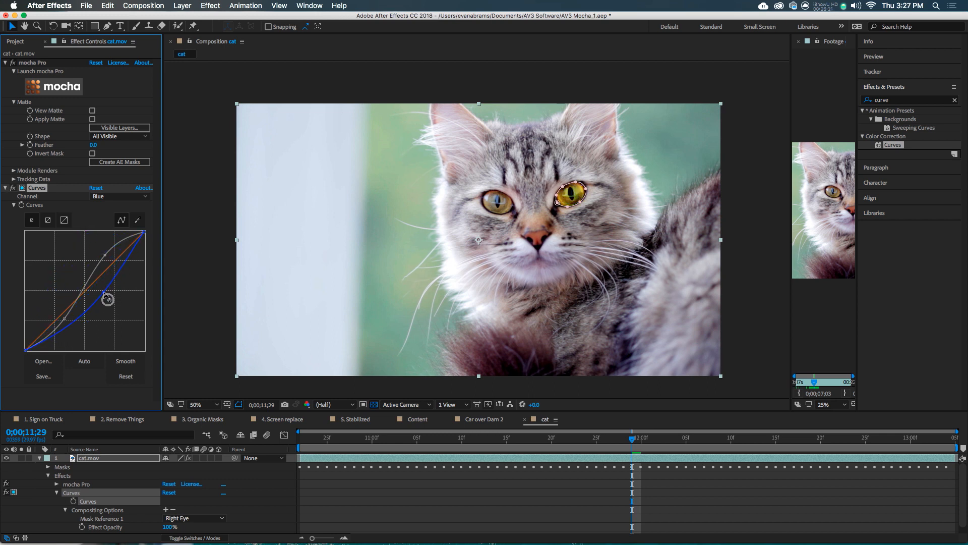
Play the cat composition from 0;00;10;22 and scrub between 0;00;11;28 and 0;00;12;17 to examine the colour-corrected eye
left_click(507, 504)
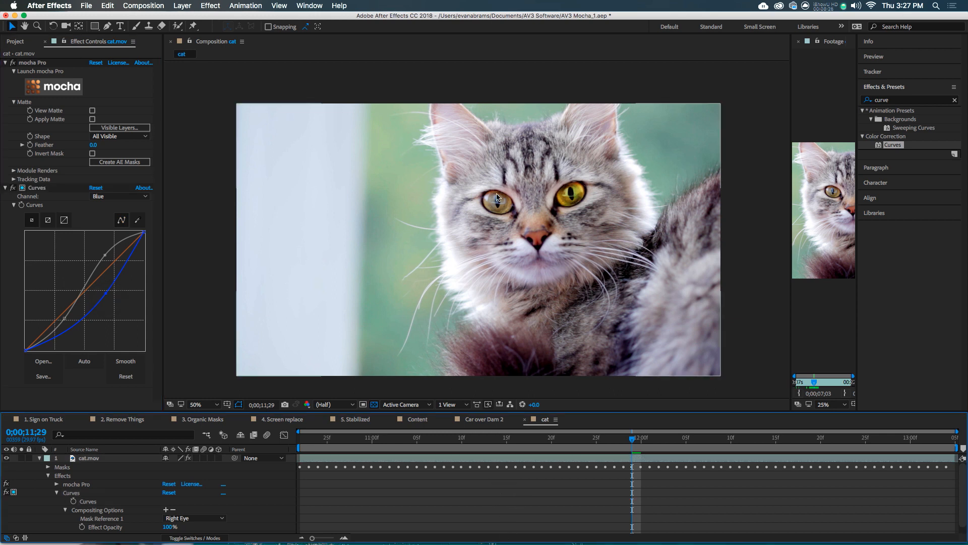
left_click(464, 456)
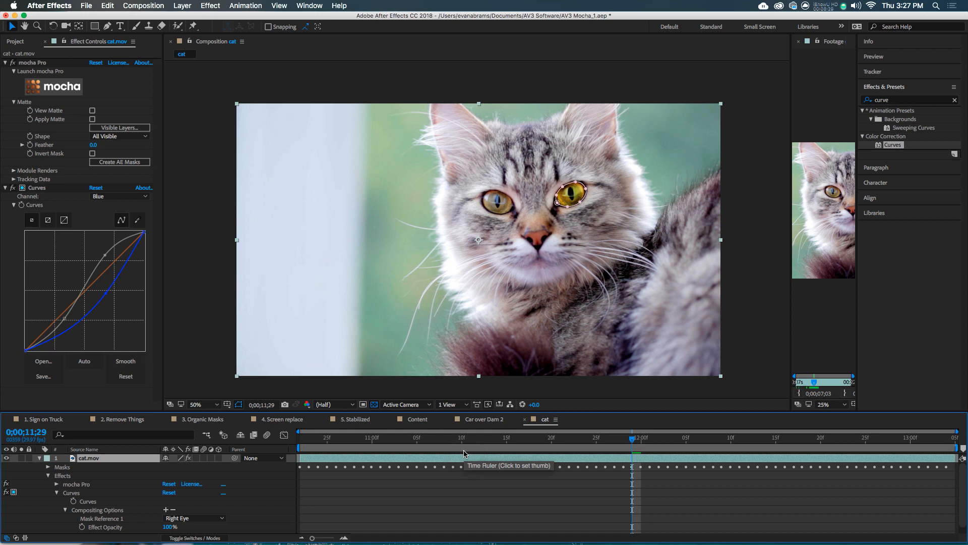
left_click(40, 459)
left_click(344, 490)
left_click_drag(352, 442, 240, 435)
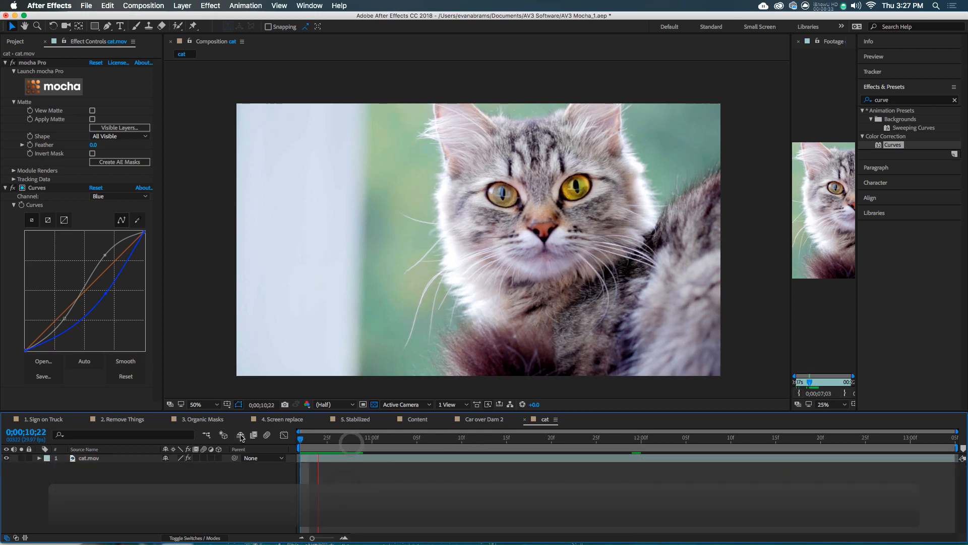
key("space")
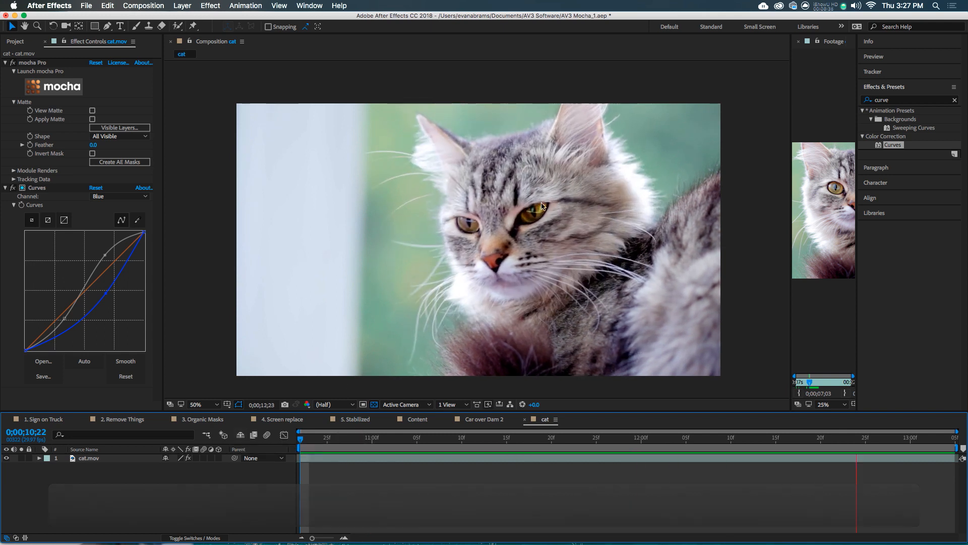
key("space")
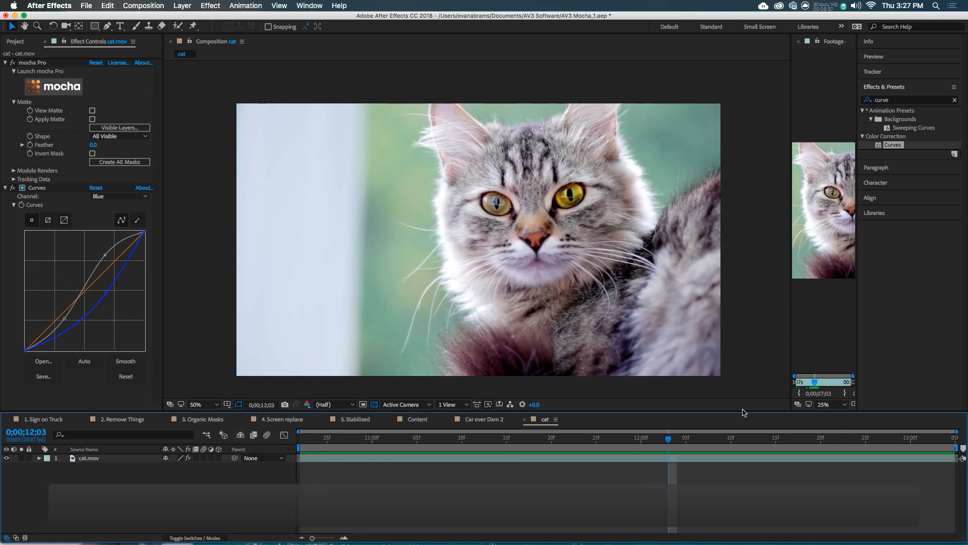
left_click_drag(727, 439, 793, 438)
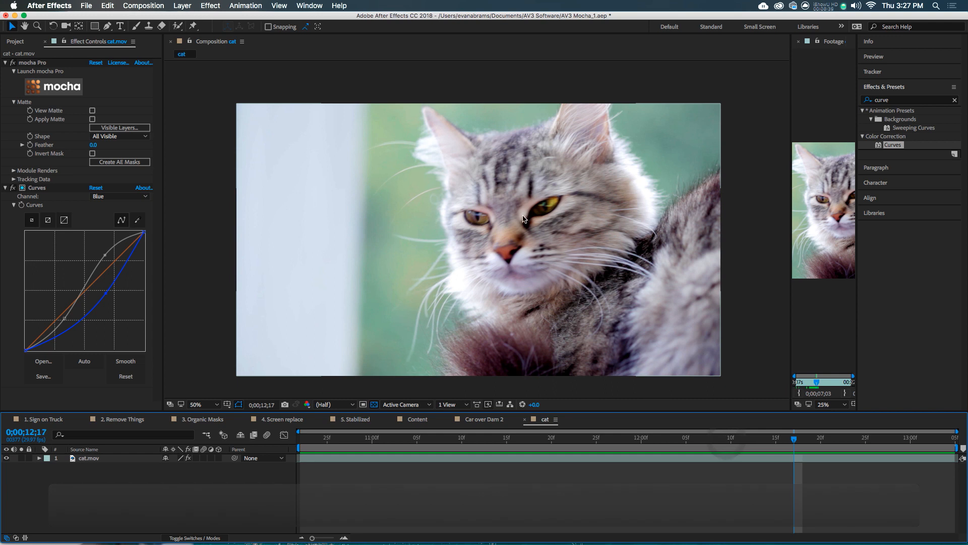
left_click_drag(817, 436, 622, 439)
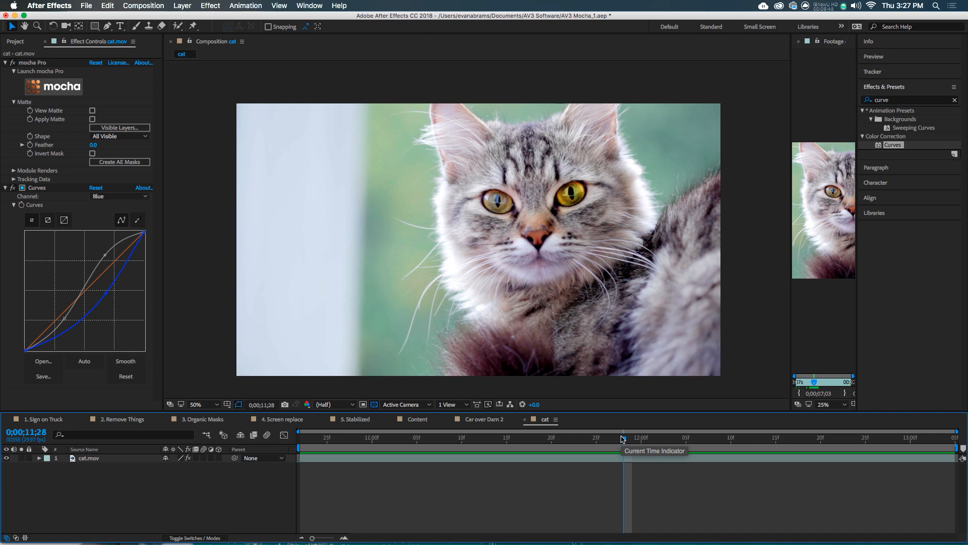
left_click_drag(623, 439, 766, 439)
left_click_drag(820, 465, 722, 457)
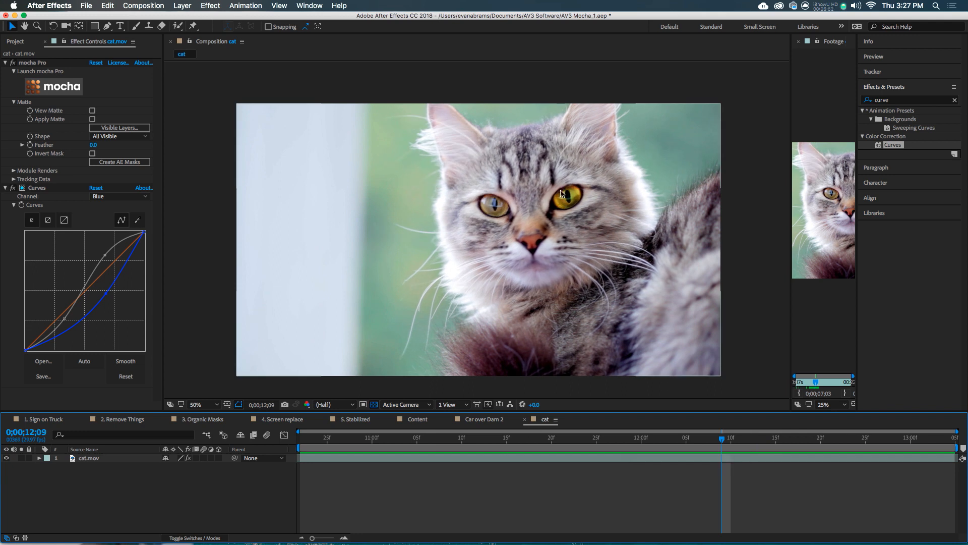
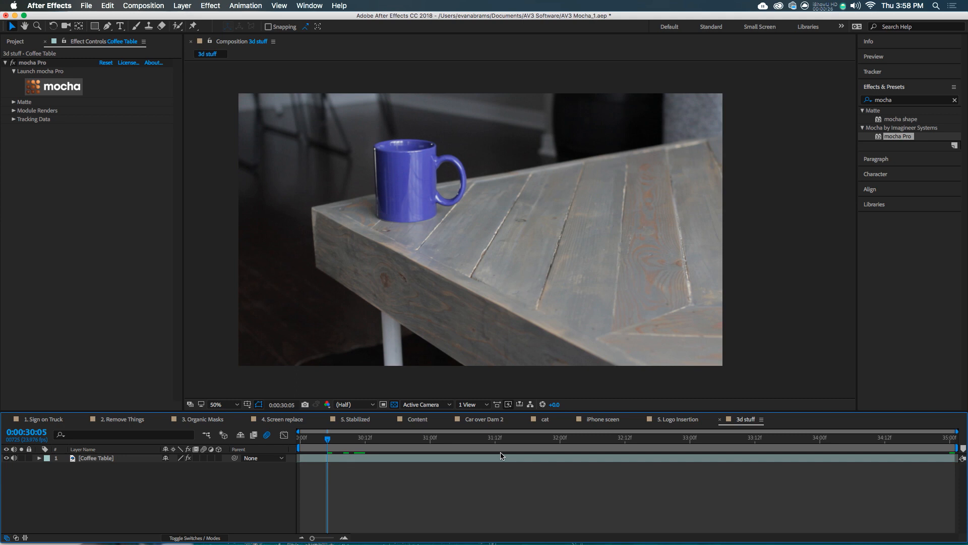
Scrub the Coffee Table clip between 0:00:30:08 and 0:00:31:09 to examine its camera movement, and launch mocha Pro on it
left_click(500, 456)
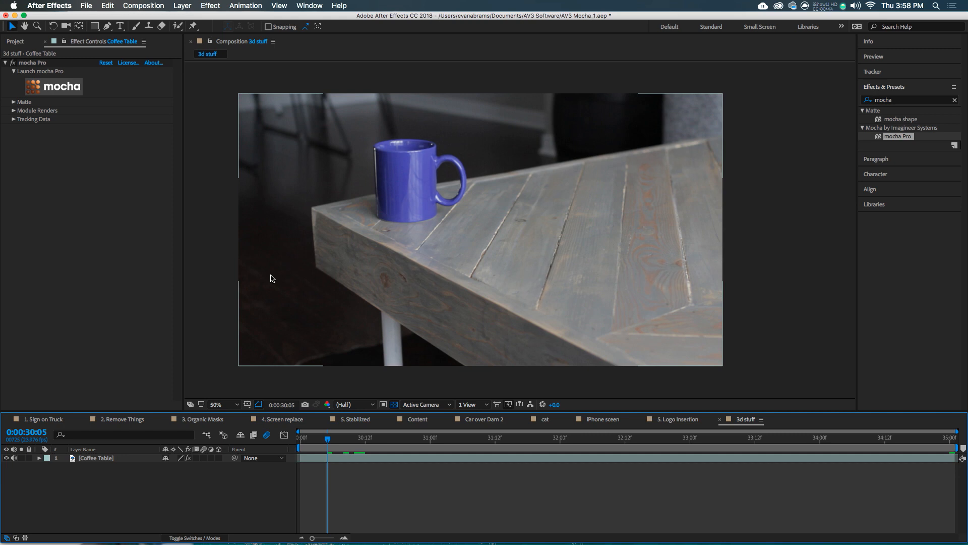
mouse_move(472, 443)
left_mouse_down()
mouse_move(752, 442)
mouse_move(468, 441)
left_mouse_up()
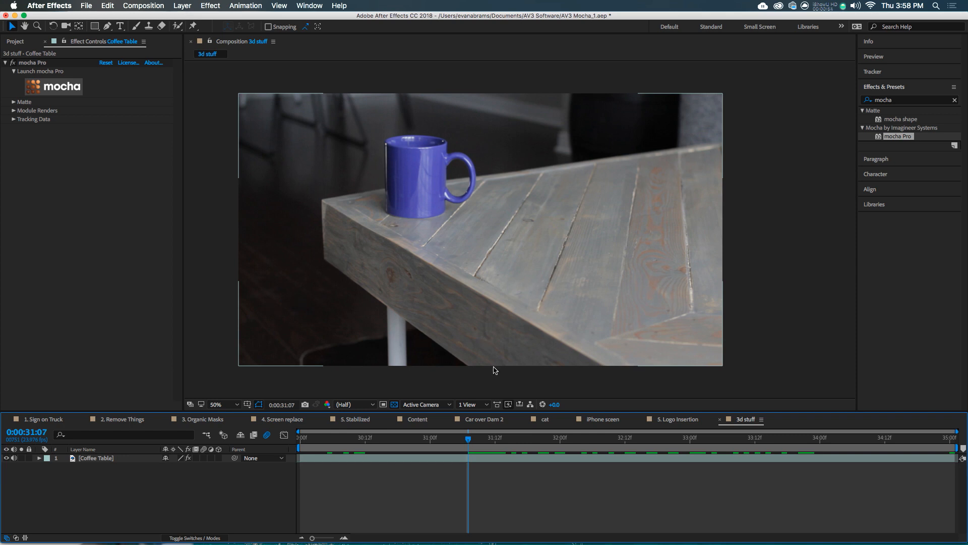
left_click_drag(474, 441, 345, 444)
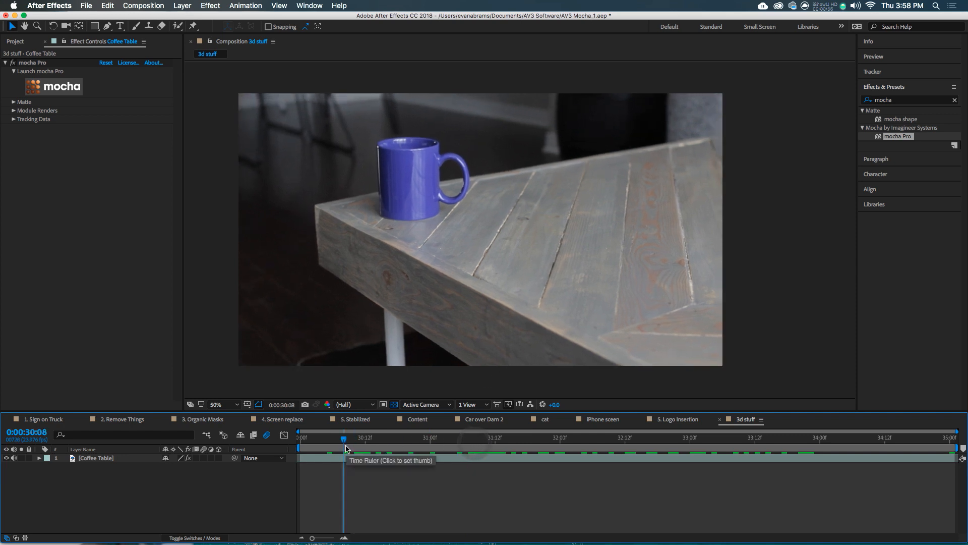
left_click_drag(410, 442, 479, 443)
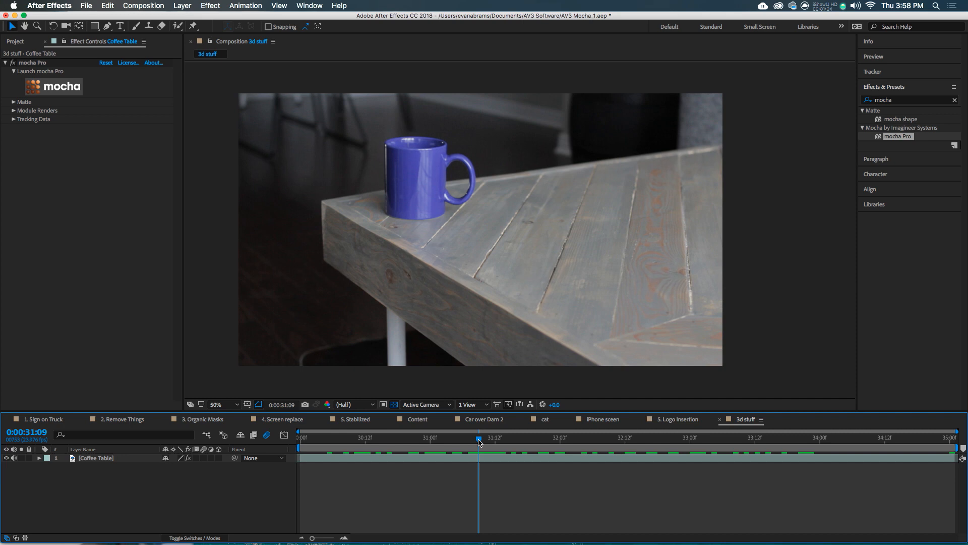
left_click(61, 89)
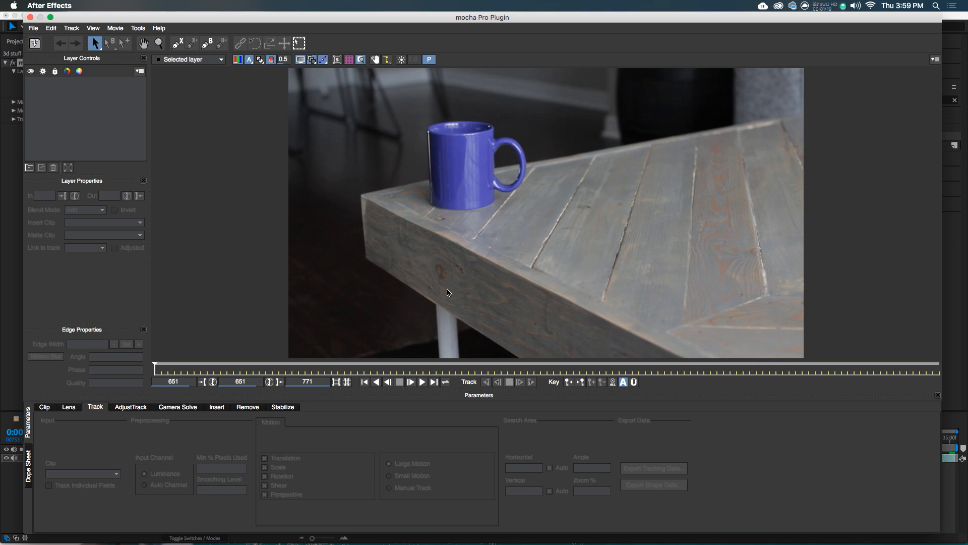
Draw a four-point X-spline around a section of the table's front side face at frame 651
left_click(178, 43)
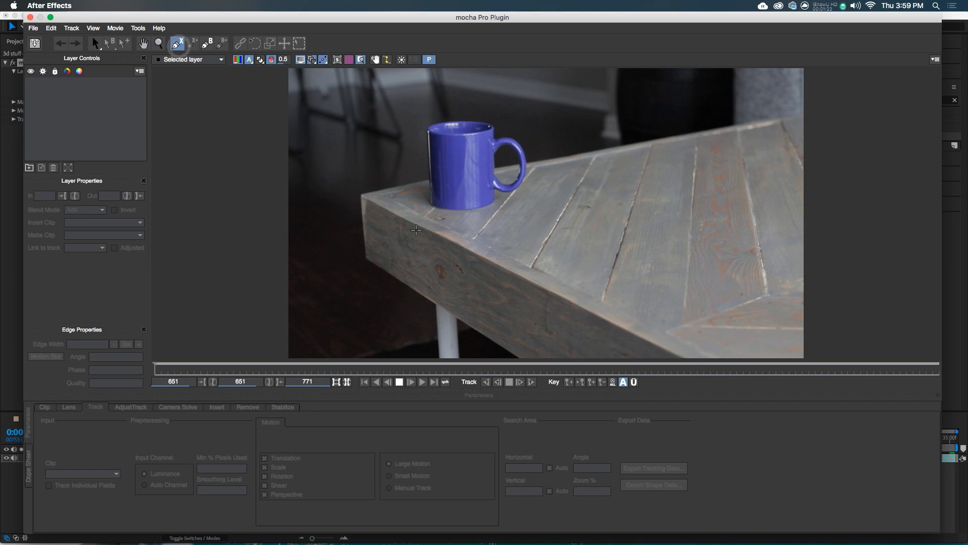
left_click(414, 226)
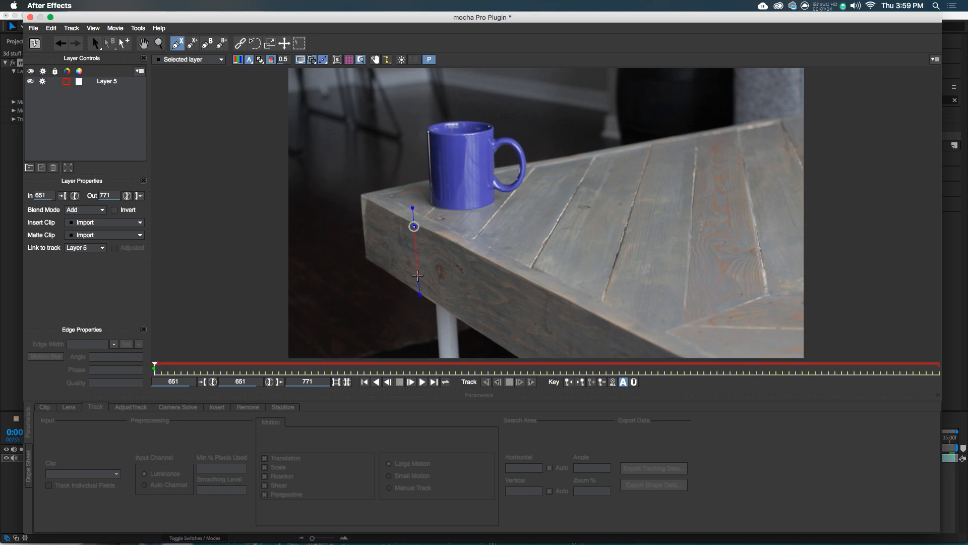
left_click(415, 286)
left_click(513, 351)
left_click(515, 274)
right_click(516, 275)
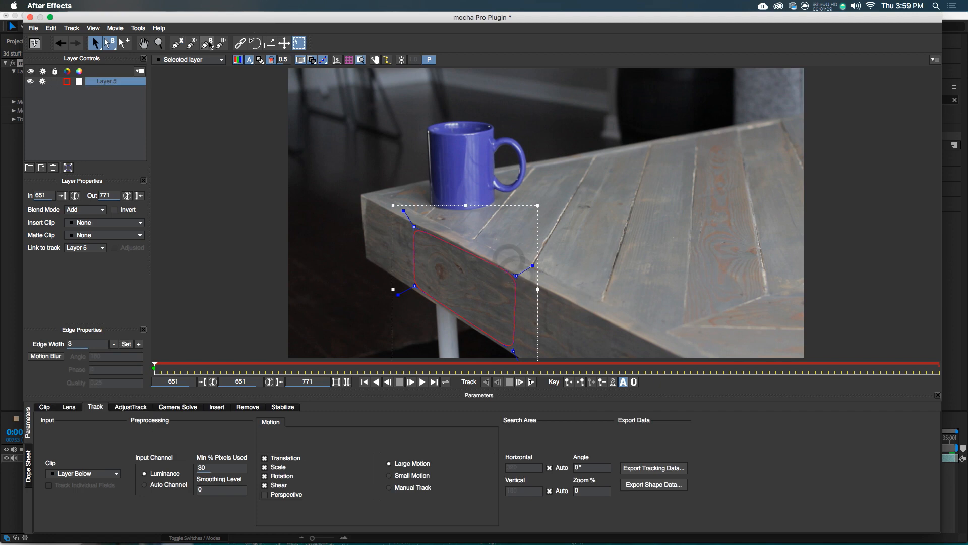
Draw a second four-point X-spline around the planks on the tabletop at frame 651
left_click(179, 43)
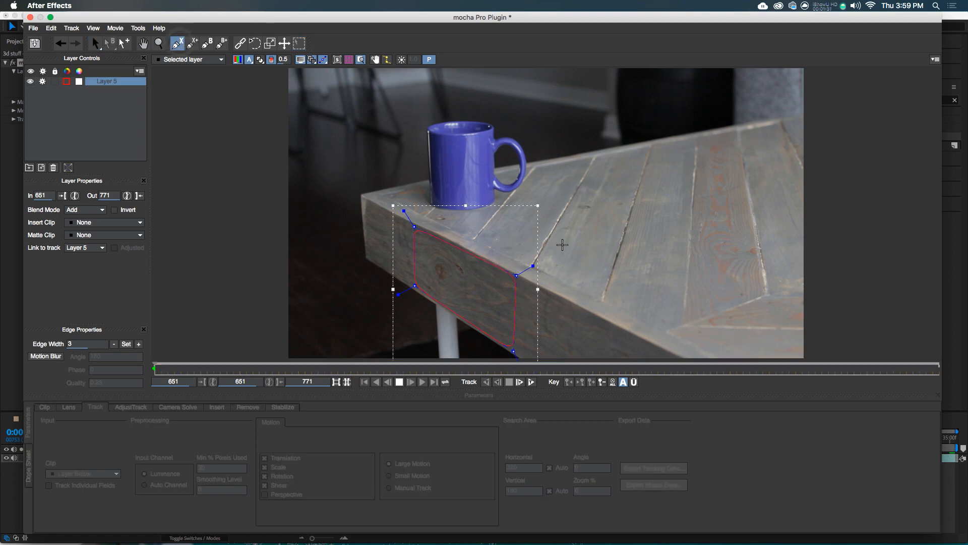
left_click(513, 231)
left_click(654, 308)
left_click(669, 294)
left_click_drag(696, 275, 777, 217)
left_click(632, 181)
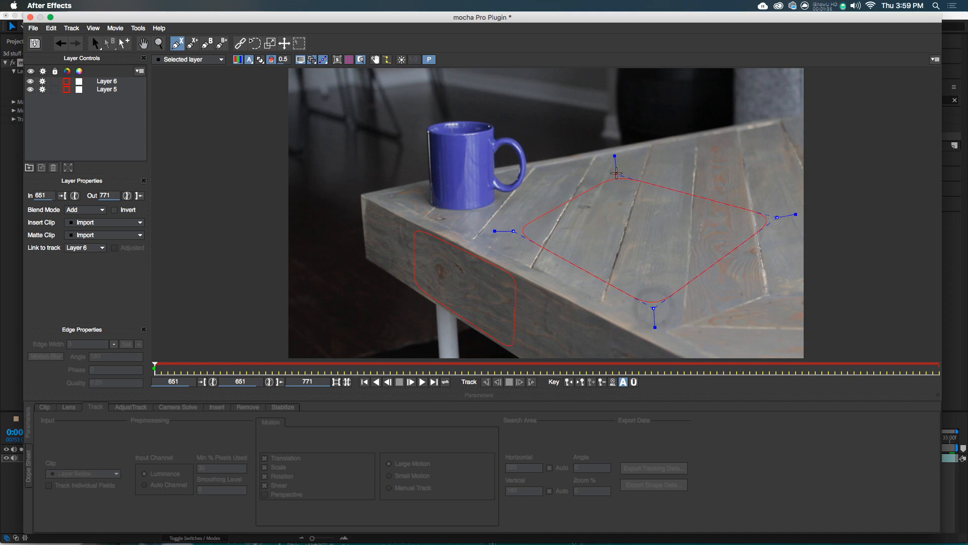
left_click(636, 177)
right_click(660, 197)
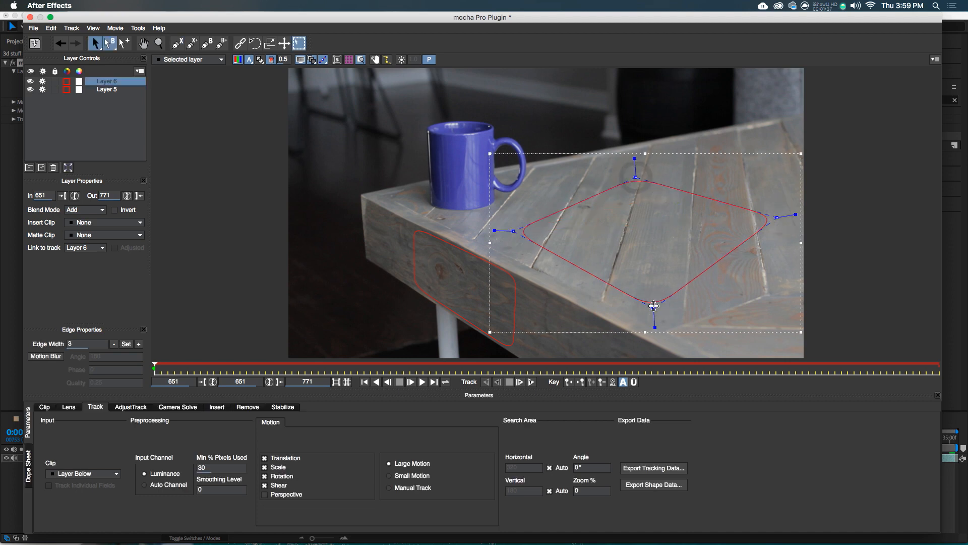
Fine-tune the near, far and right corner points of the tabletop spline
left_click_drag(654, 308, 654, 302)
left_click_drag(636, 176, 641, 179)
left_click_drag(778, 217, 783, 229)
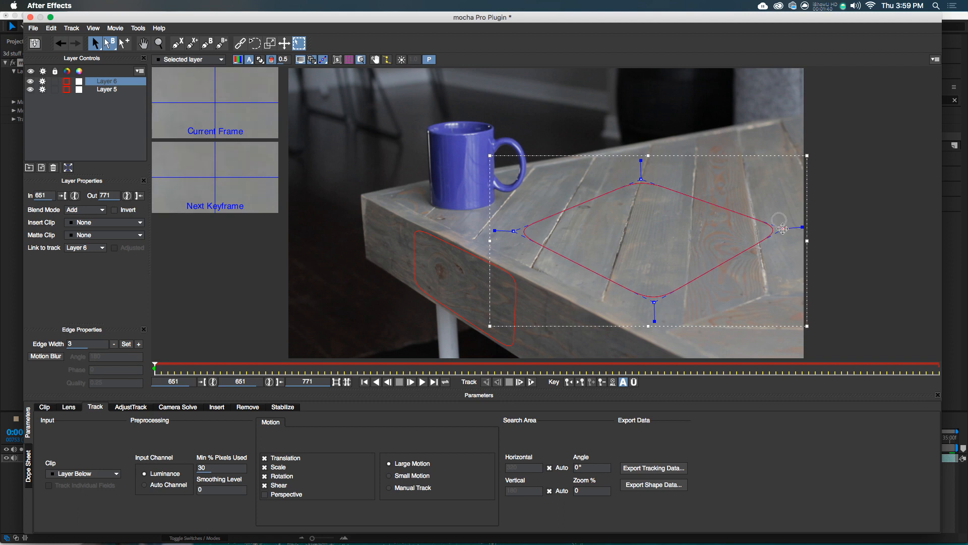
left_click_drag(638, 176, 641, 180)
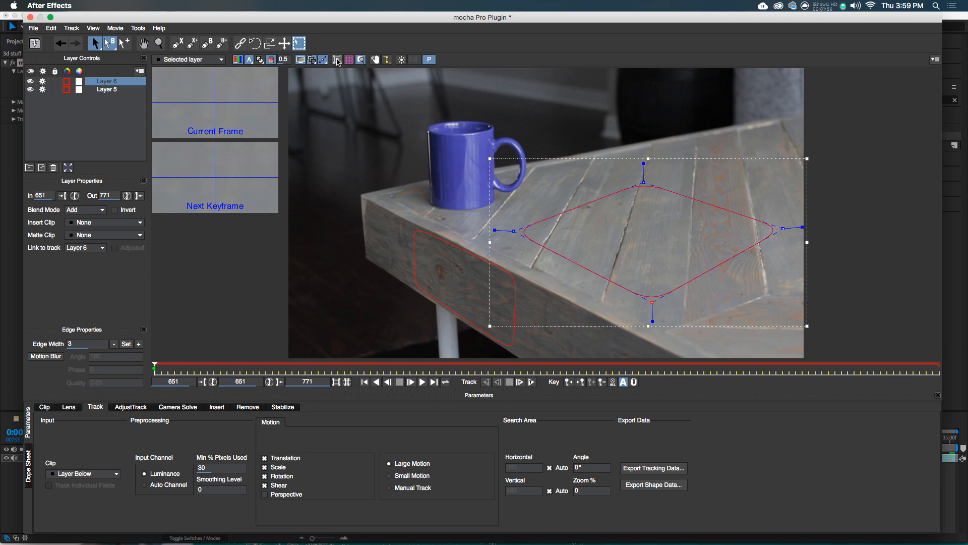
Show the planar surface for the tabletop layer and align its four corners with the plank seams at frame 651
left_click(337, 60)
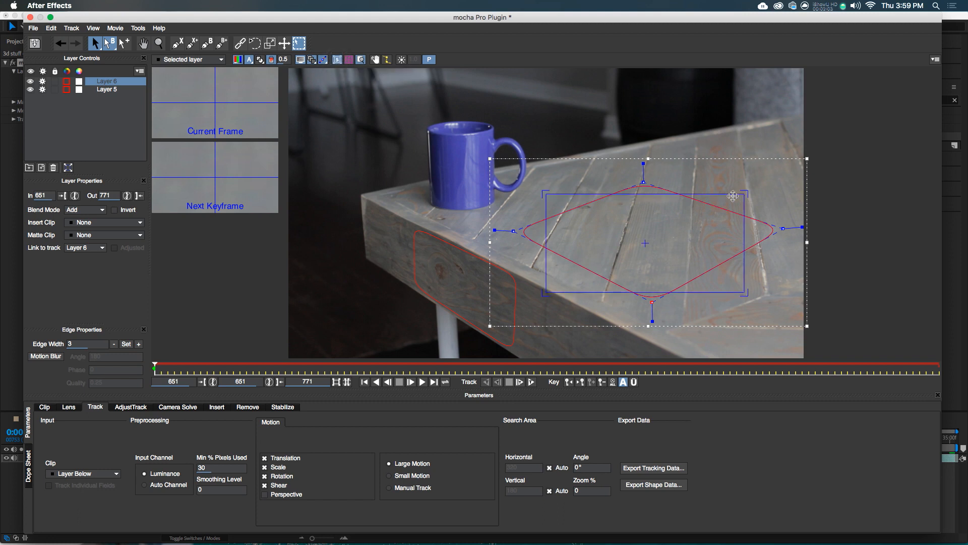
left_click_drag(546, 194, 577, 195)
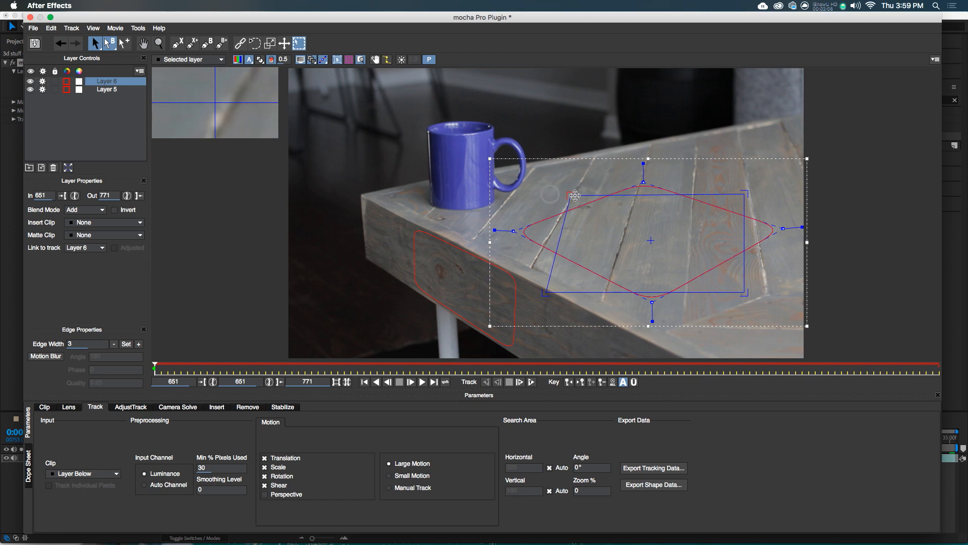
left_click_drag(546, 291, 534, 259)
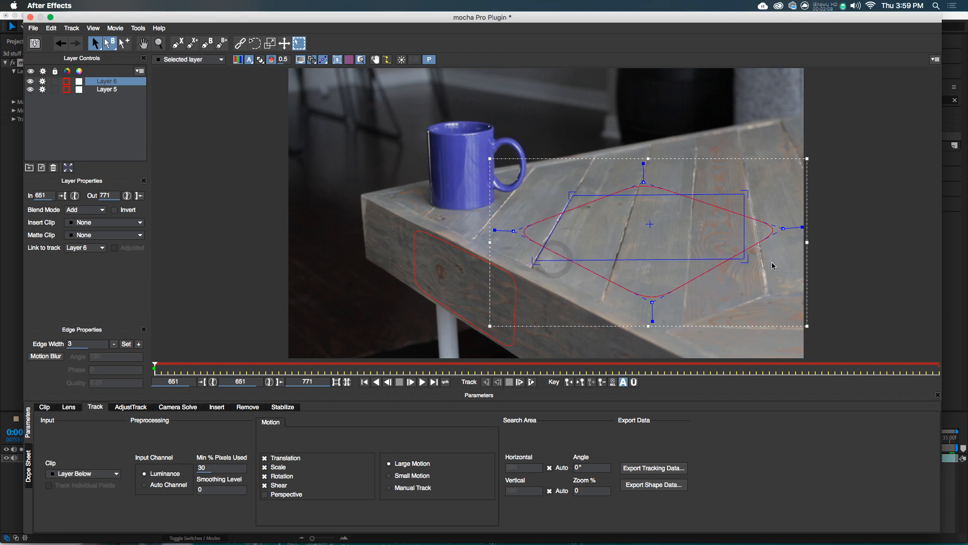
left_click_drag(745, 260, 687, 276)
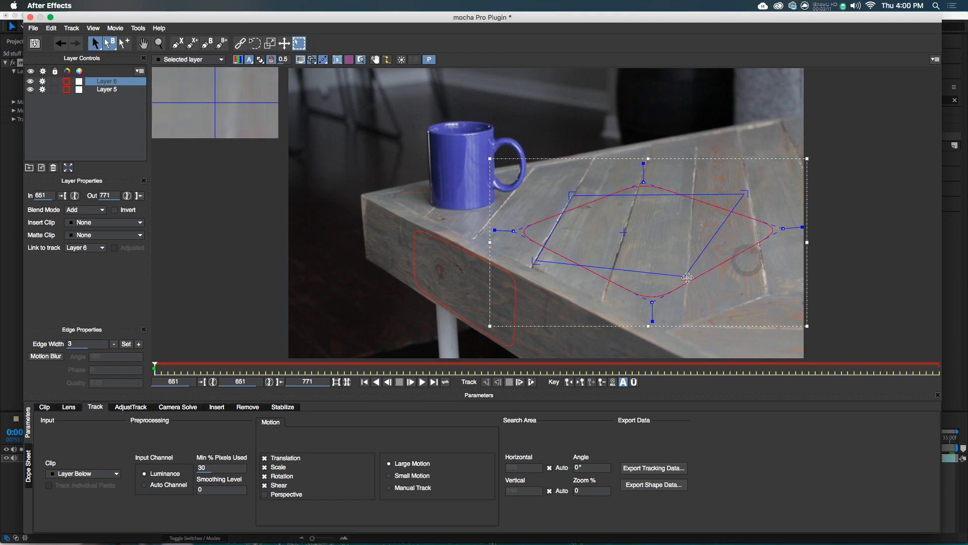
left_click_drag(746, 193, 695, 200)
left_click_drag(687, 277, 689, 273)
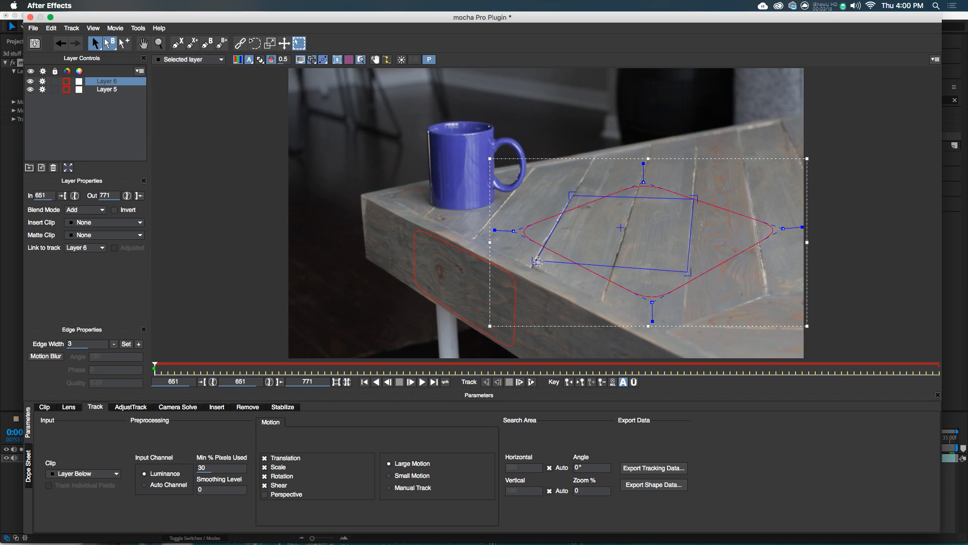
left_click_drag(535, 261, 535, 261)
Show the planar grid and refine the tabletop surface's corners until the grid follows the planks' perspective
left_click(348, 60)
left_click_drag(694, 198, 696, 199)
left_click_drag(539, 267, 536, 263)
left_click_drag(689, 272, 688, 269)
key("F9")
left_click_drag(554, 229, 549, 228)
left_click_drag(697, 199, 695, 199)
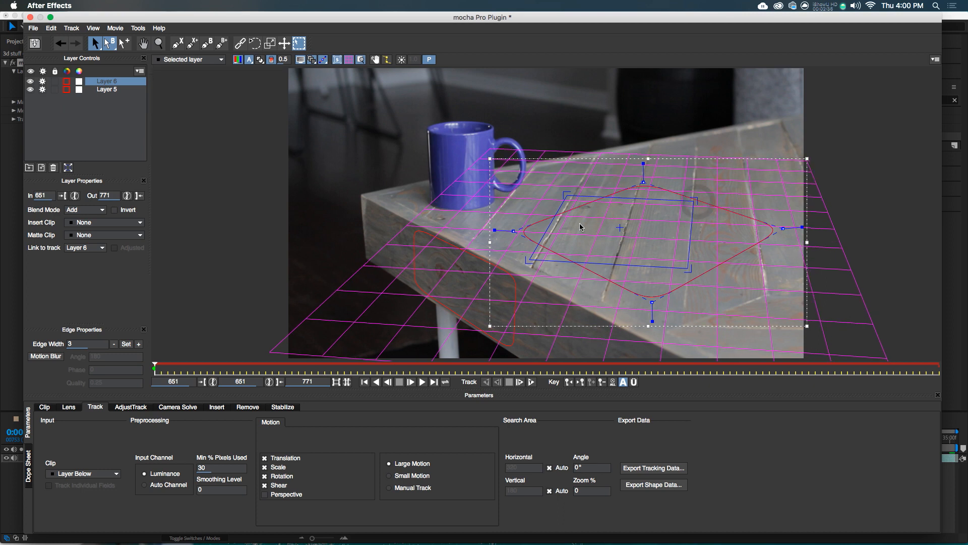
left_click_drag(526, 261, 534, 254)
left_click_drag(690, 269, 691, 270)
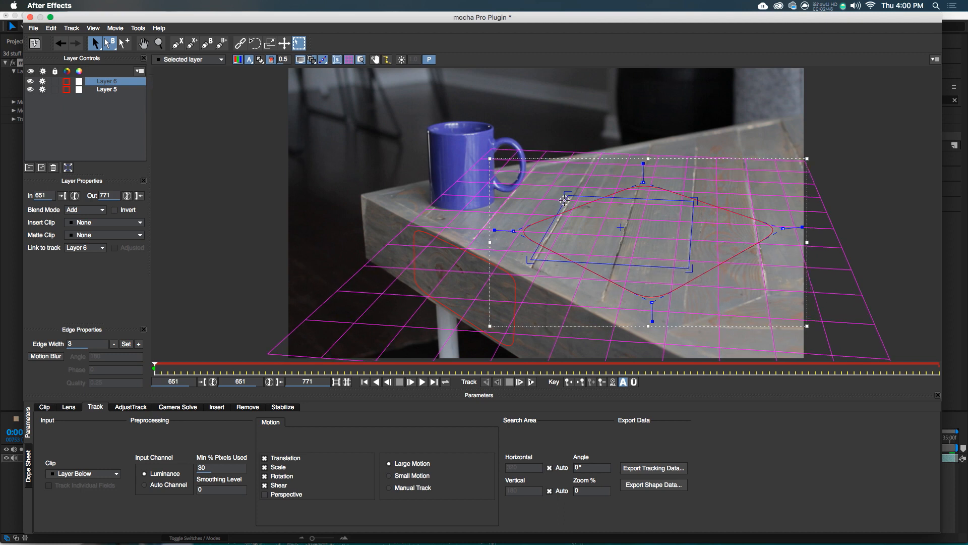
Rename the tabletop layer as Top
double_click(105, 82)
type("Top")
key("Return")
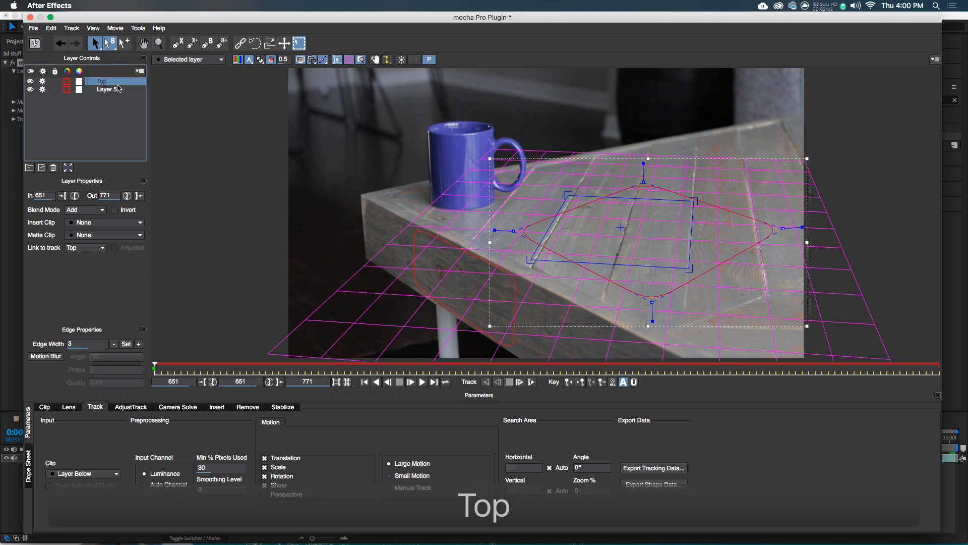
Align the corners of Layer 5's planar surface with the upper and lower edges of the table's front side face
left_click(117, 91)
left_click_drag(504, 240, 501, 267)
left_click_drag(423, 245, 423, 243)
left_click_drag(505, 338, 502, 345)
left_click_drag(430, 336, 434, 301)
left_click_drag(513, 351, 513, 353)
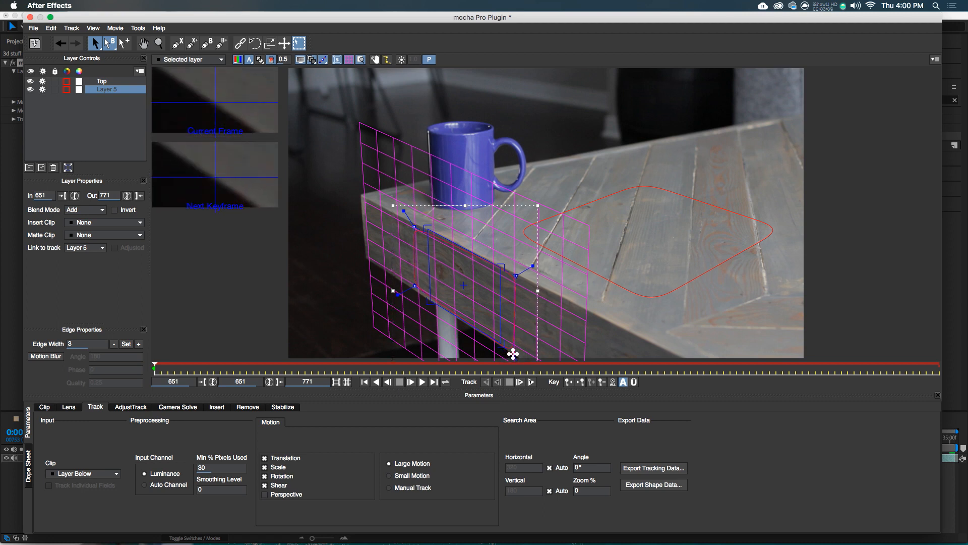
left_click_drag(426, 227, 426, 227)
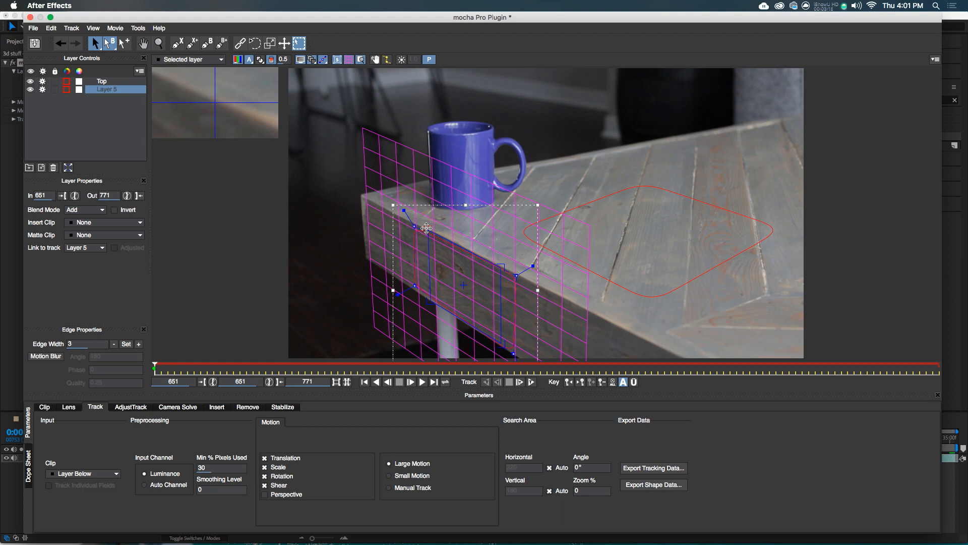
left_click_drag(426, 228, 426, 228)
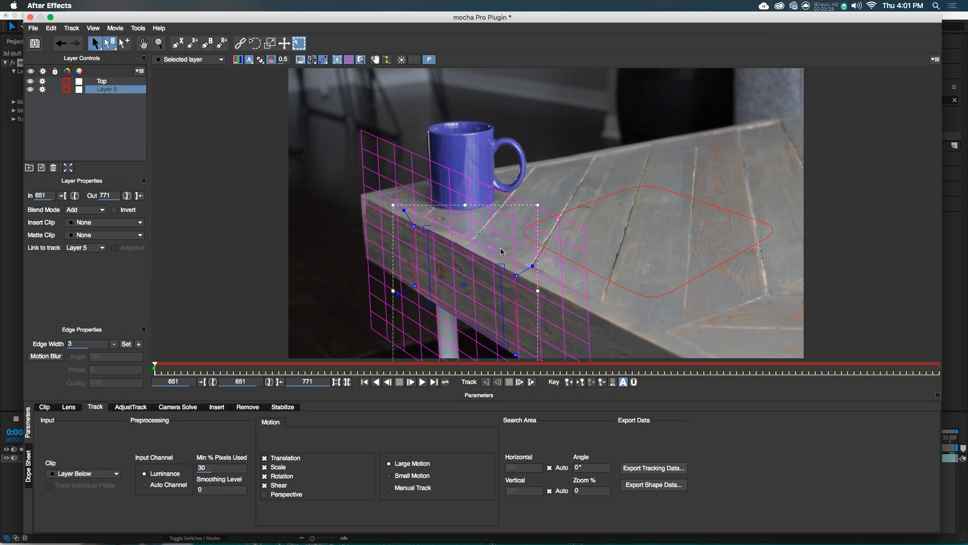
Track the Top and Layer 5 planes forward from frame 651 through the clip
left_click(101, 81)
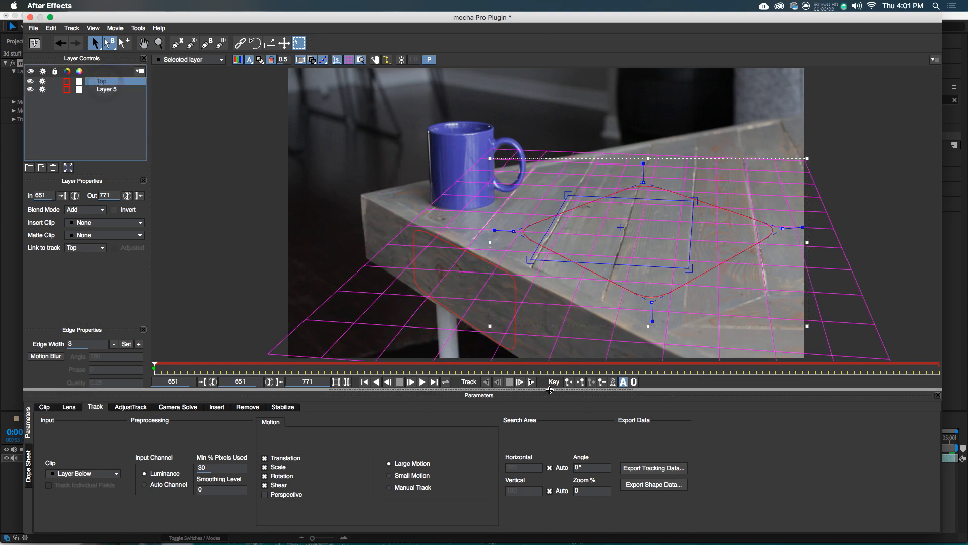
left_click(532, 382)
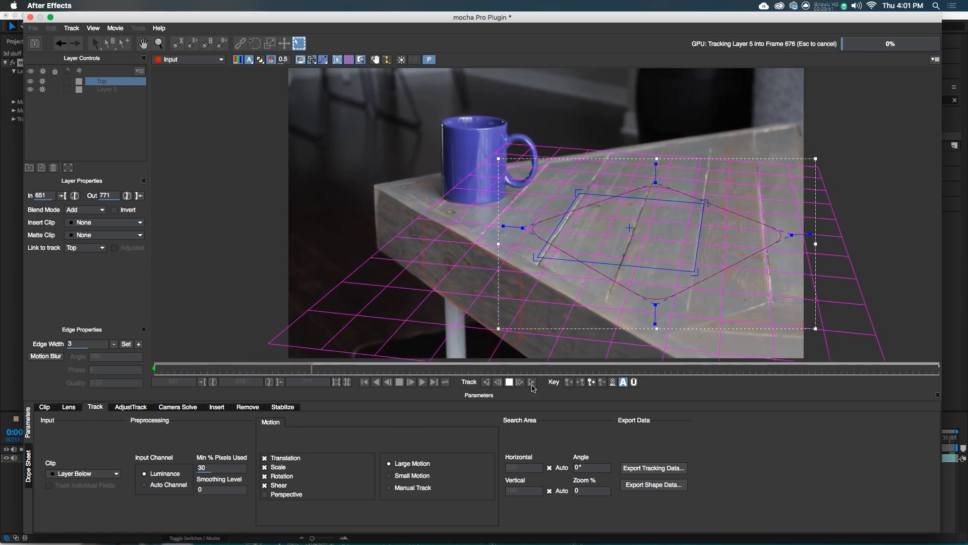
left_click(75, 126)
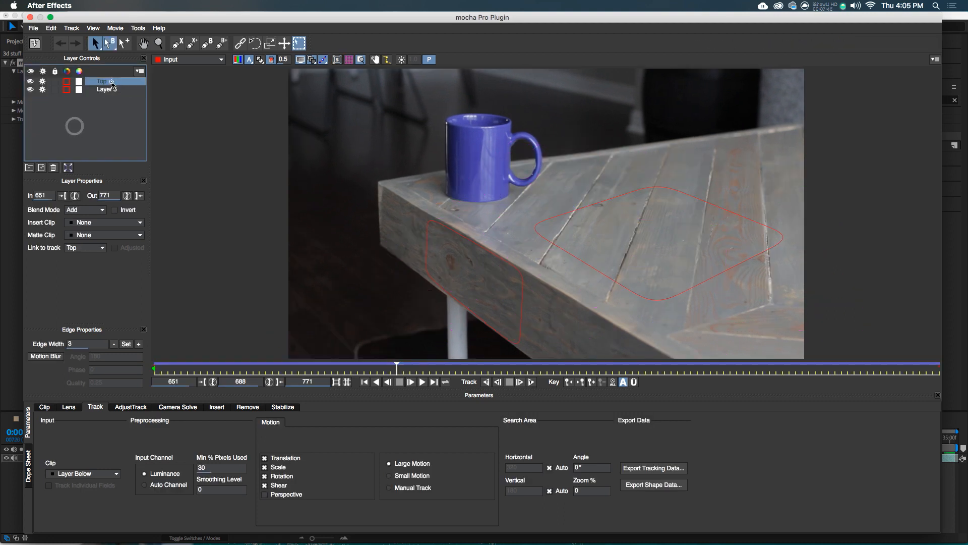
Solve the camera from both the Top and Layer 5 tracks, using Large Parallax Change and a 35-70mm focal length without zooming
left_click_drag(111, 80, 112, 88)
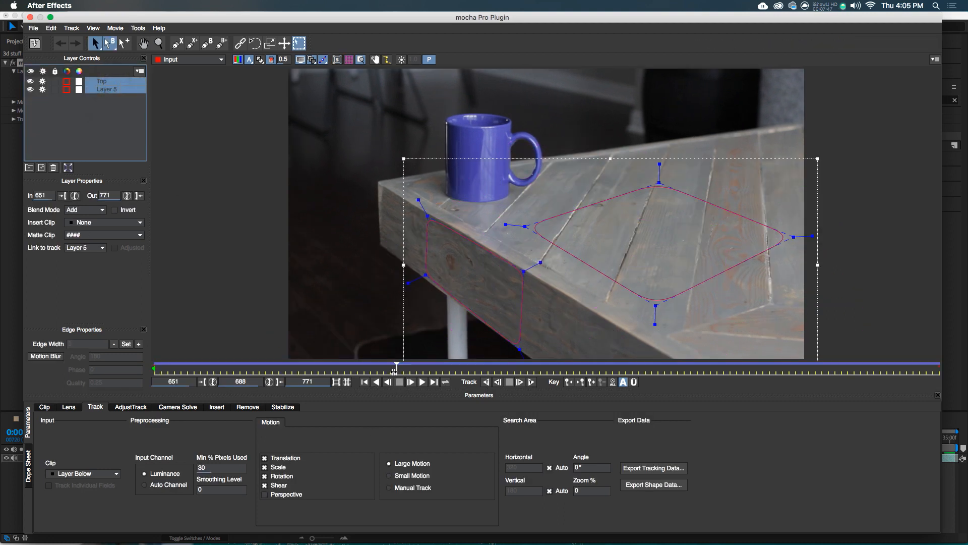
left_click(186, 409)
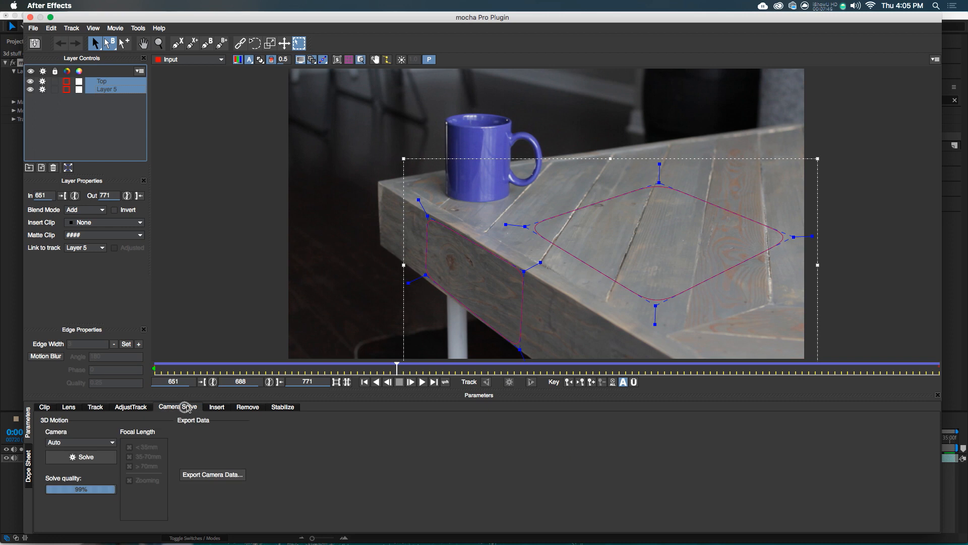
left_click(96, 443)
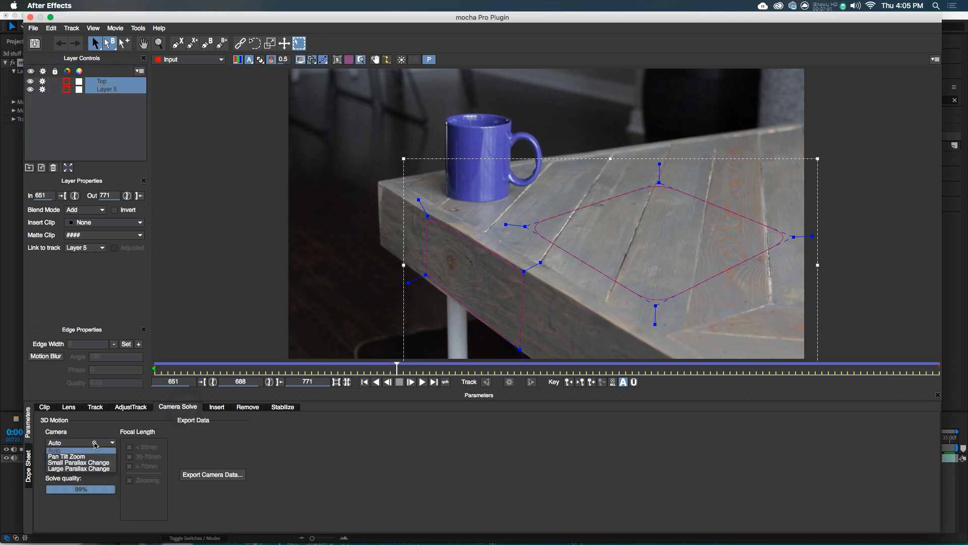
left_click(92, 469)
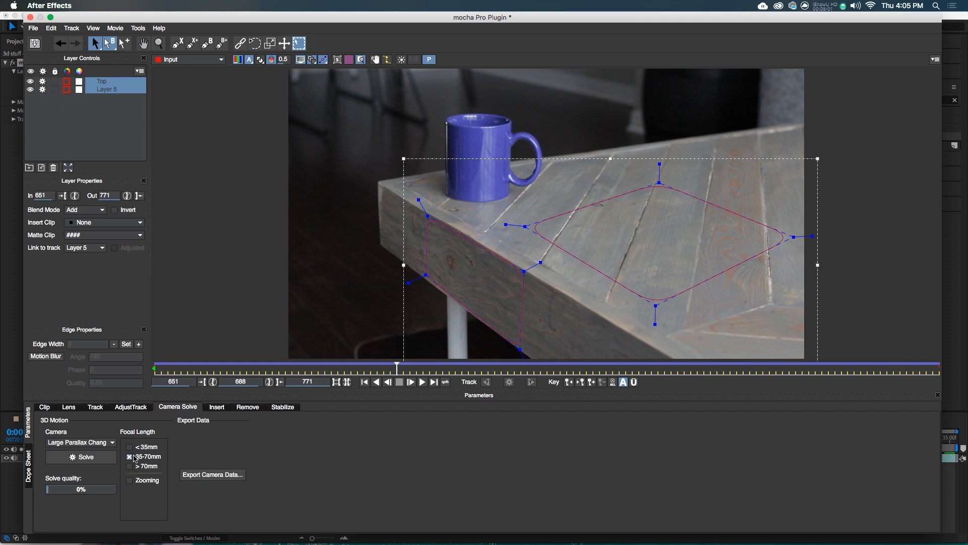
double_click(130, 482)
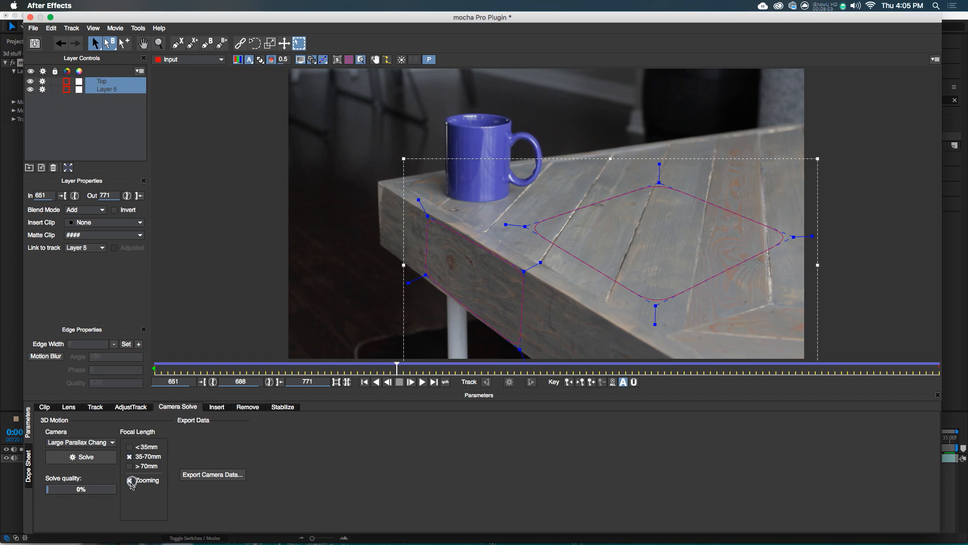
left_click(100, 462)
left_click(100, 463)
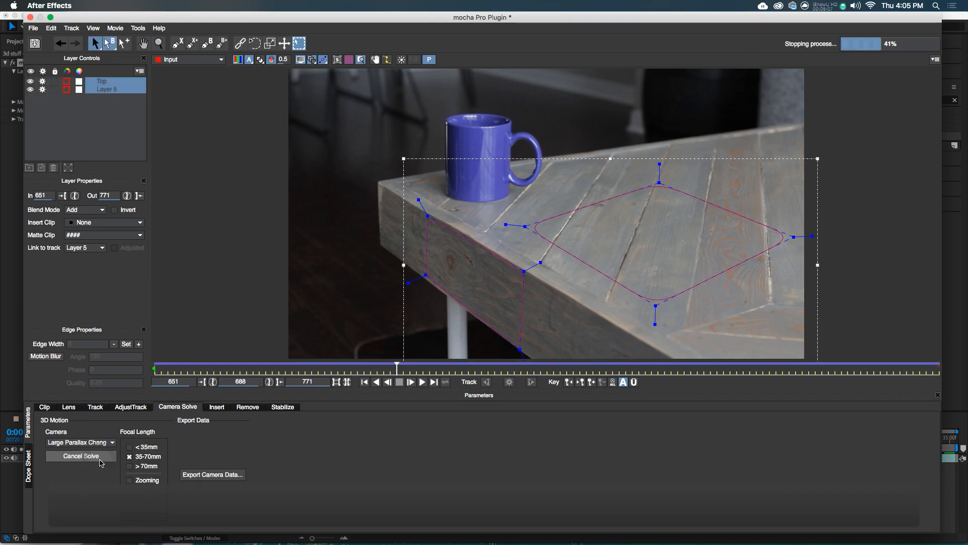
left_click(100, 463)
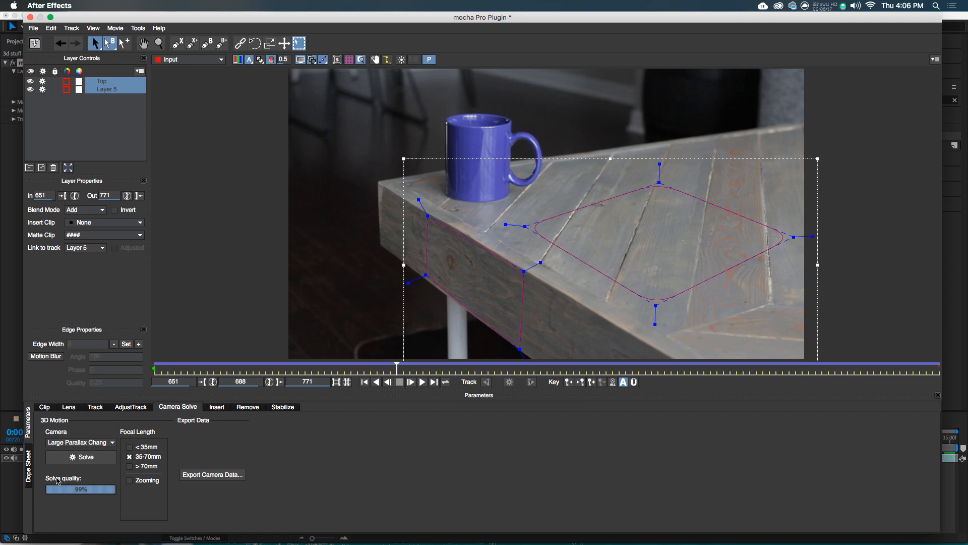
Copy the camera solve to the clipboard as After Effects 3D Motion Data and close mocha Pro, saving the changes
left_click(200, 476)
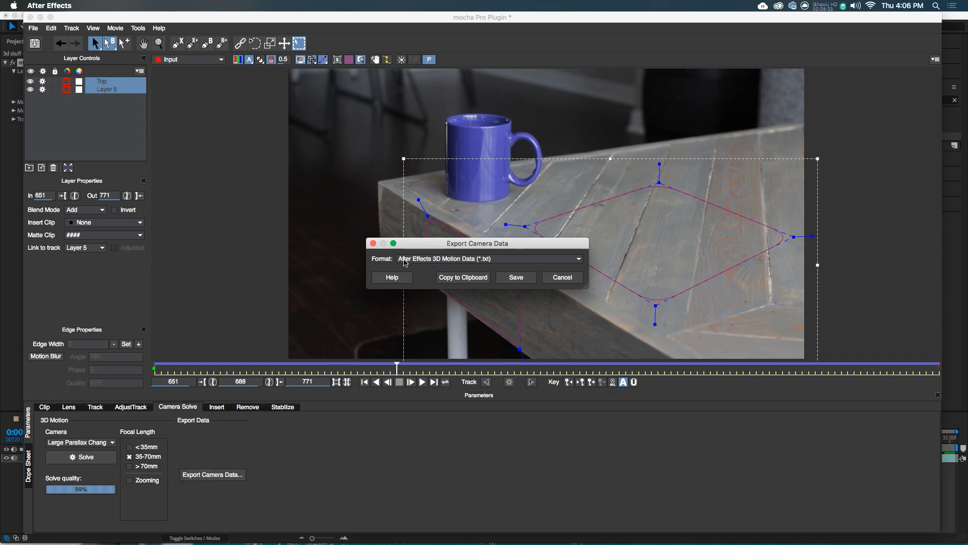
left_click(449, 277)
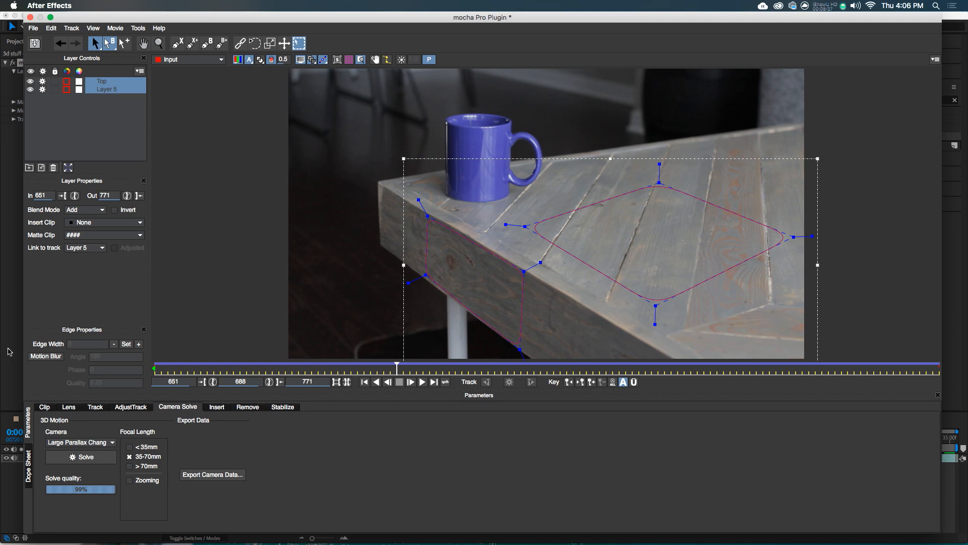
left_click(31, 17)
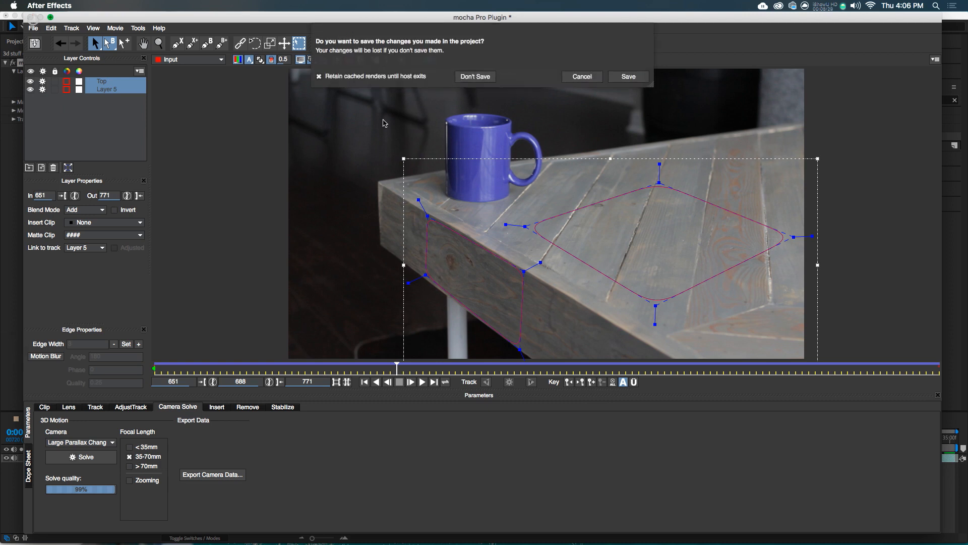
left_click(625, 77)
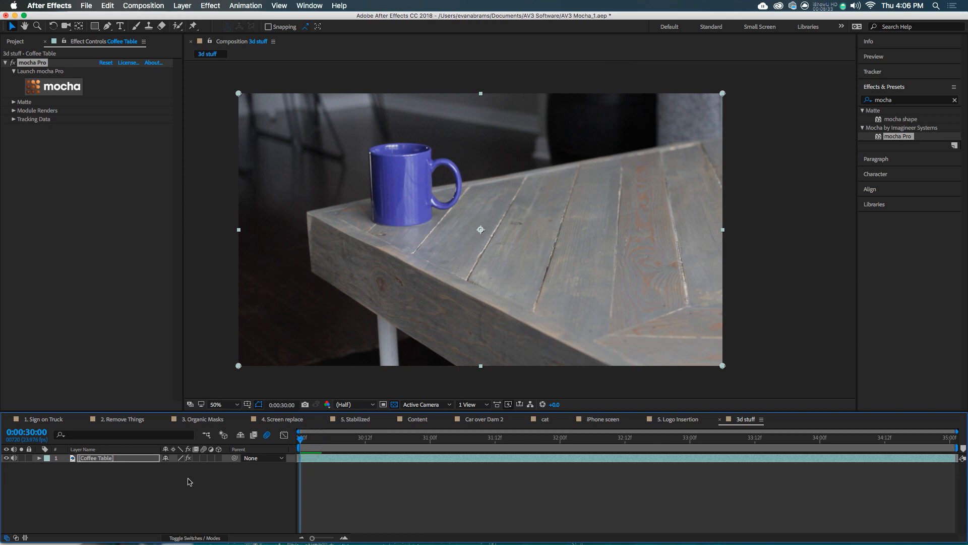
Paste the mocha camera data into the 3d stuff composition at 0:00:30:00
left_click(143, 6)
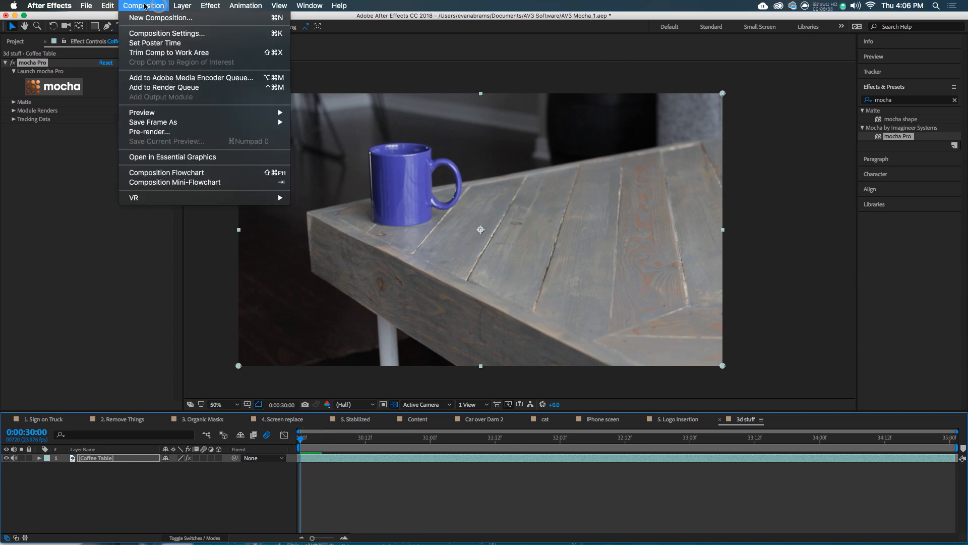
mouse_move(108, 6)
left_click(111, 292)
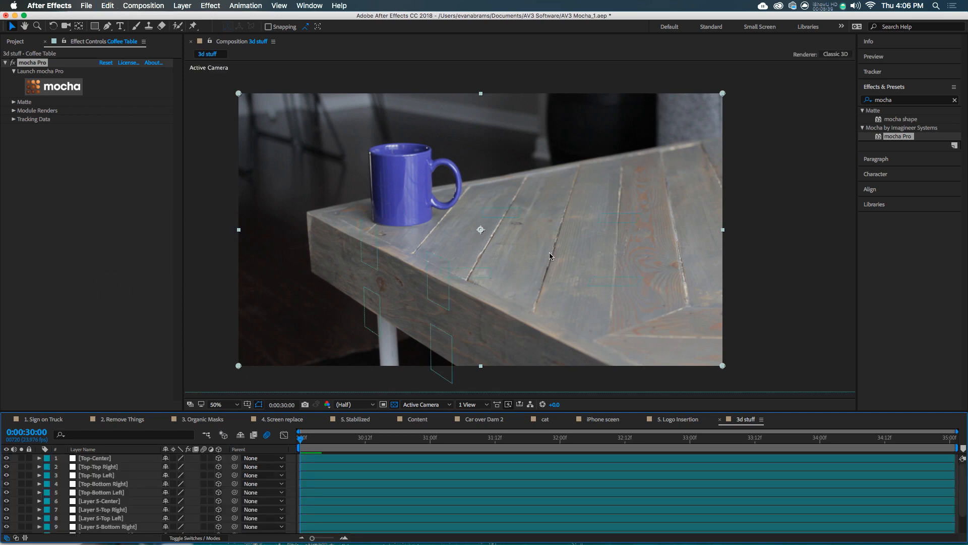
Examine the mocha camera's keyframed properties and scrub to 0:00:33:07 to check how the nulls follow the table
scroll(326, 522, "down", 2)
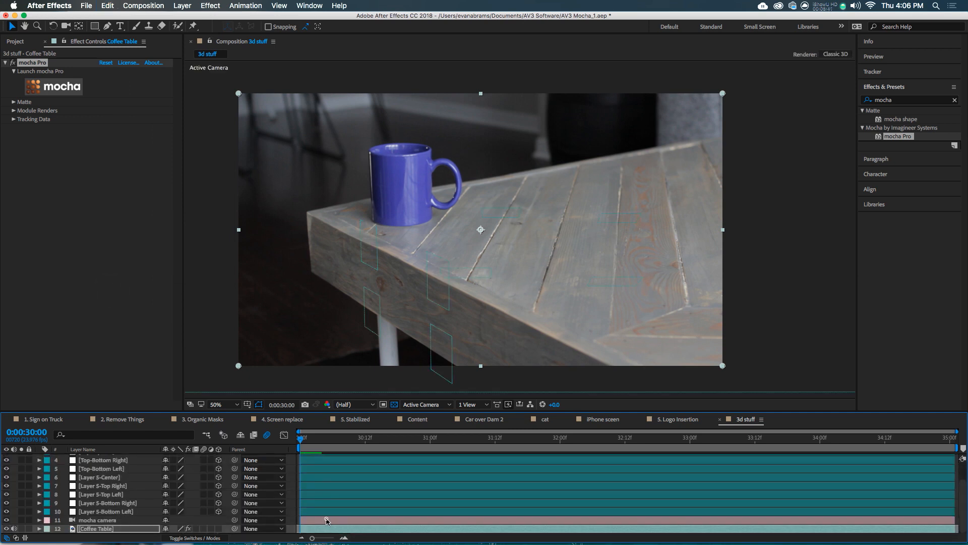
left_click(326, 521)
key("p")
key("u")
key("u")
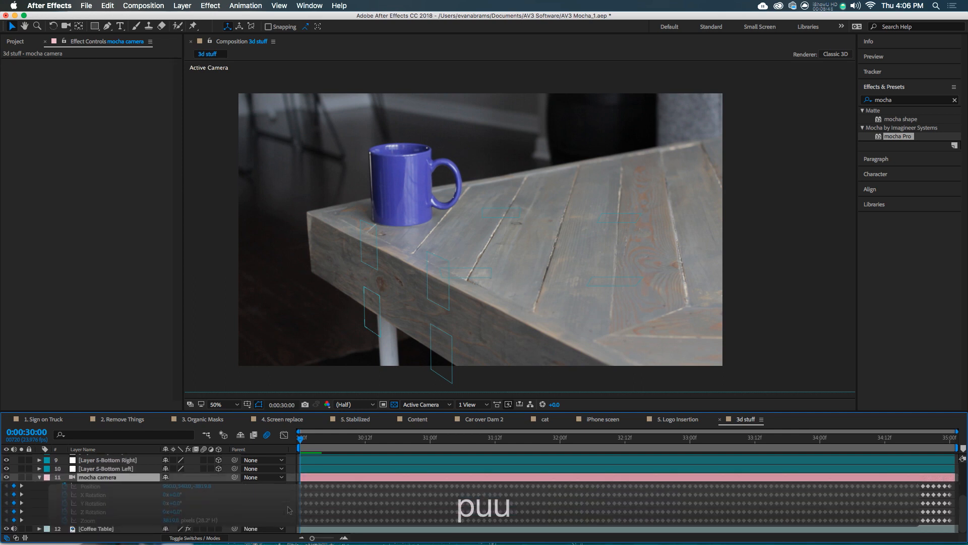
left_click(125, 521)
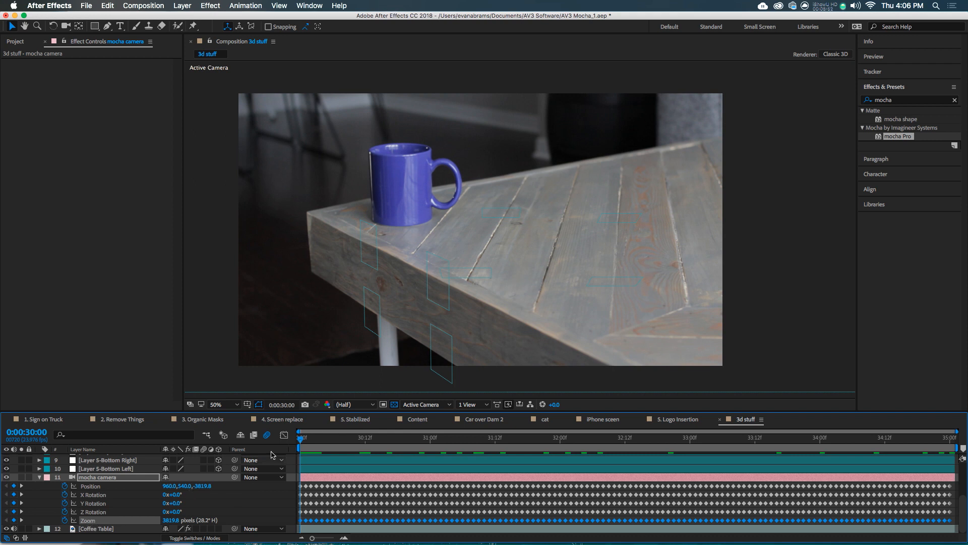
left_click_drag(313, 440, 230, 488)
left_click(39, 477)
scroll(38, 479, "up", 4)
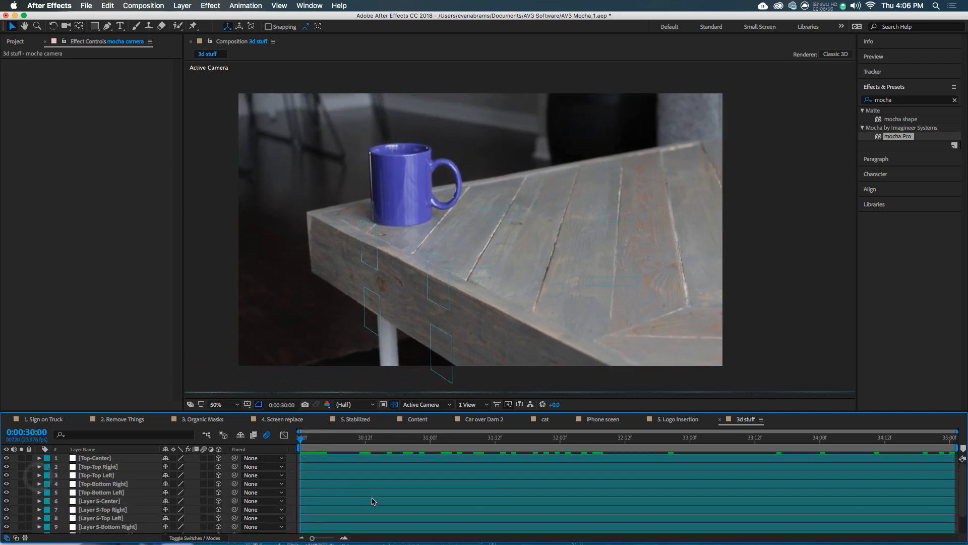
left_click_drag(366, 445, 728, 469)
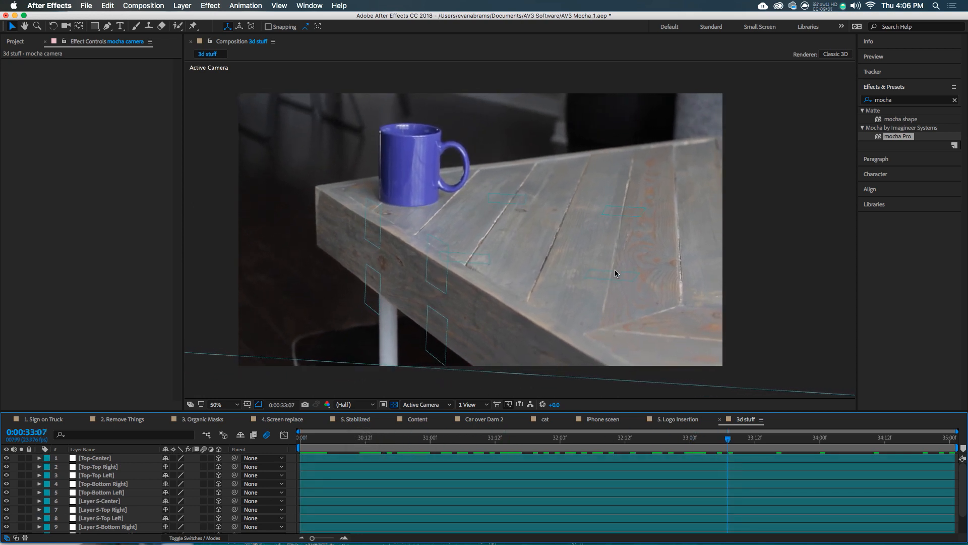
Add the AV3 Logo Dark Font composition as the topmost layer and make it a 3D layer
left_click(16, 41)
left_click_drag(31, 184, 93, 458)
left_click(219, 458)
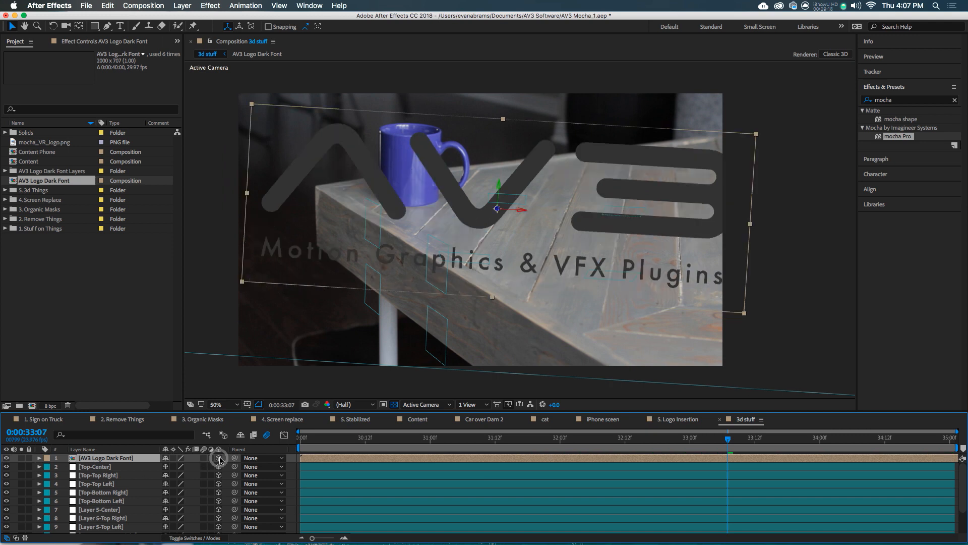
Select the Top and Layer 5 nulls one at a time to examine where each sits on the table
left_click(79, 468)
left_click(101, 476)
left_click(101, 493)
scroll(99, 493, "down", 2)
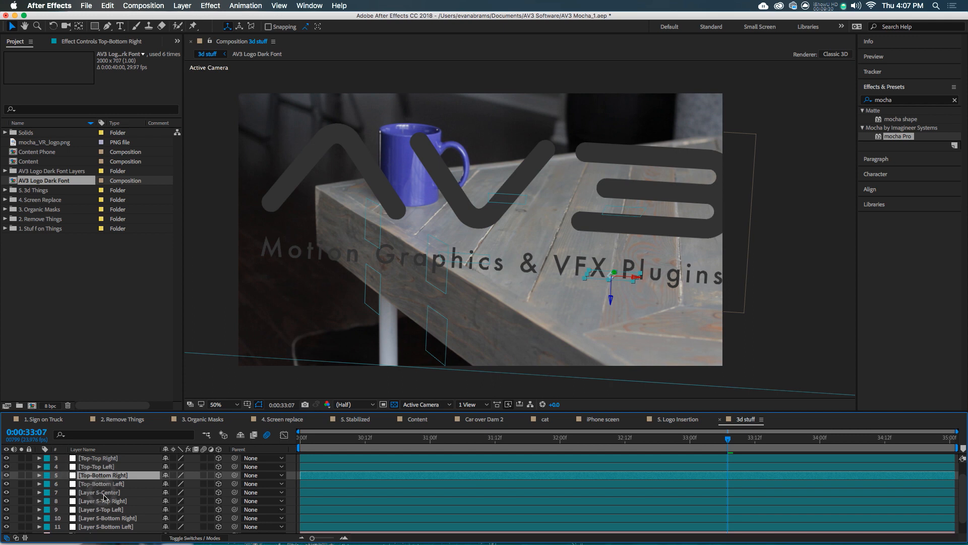
left_click(110, 510)
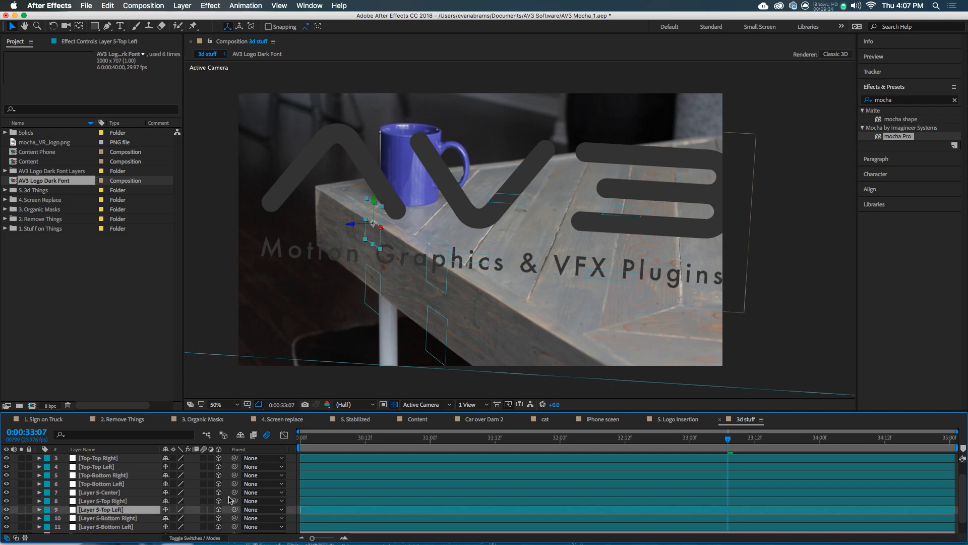
Parent the AV3 Logo Dark Font layer to the Layer 5-Top Left null and scale the logo down near the table corner
scroll(115, 515, "up", 2)
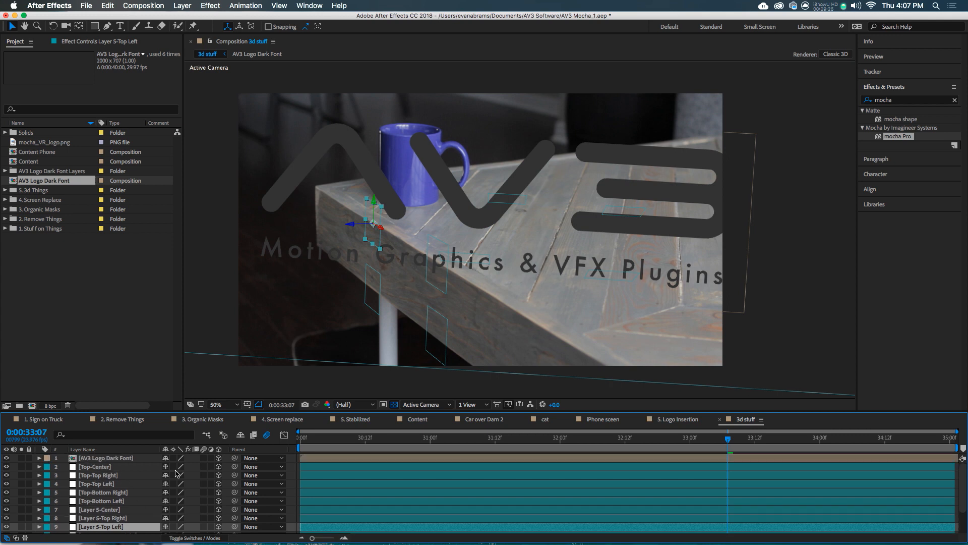
left_click_drag(235, 458, 127, 500)
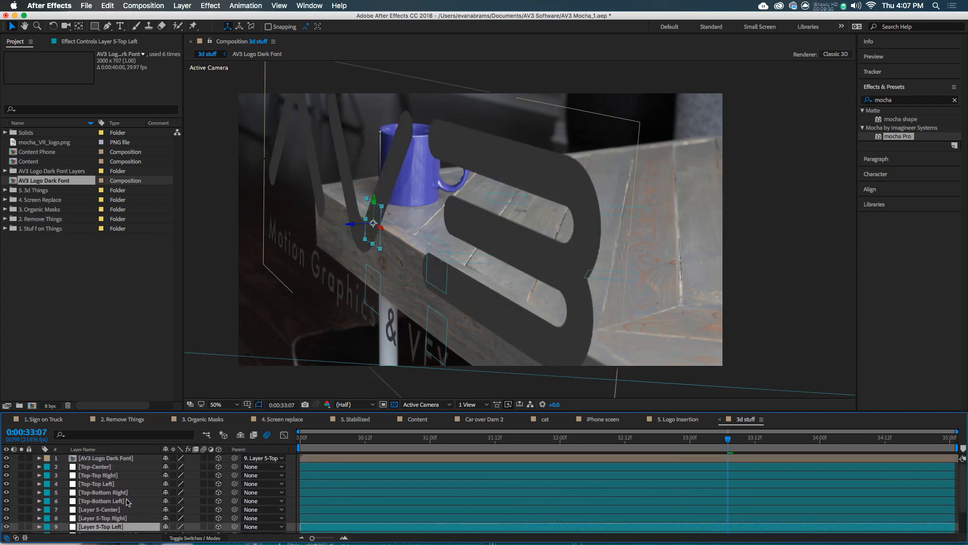
left_click(417, 457)
left_click_drag(640, 123, 463, 214)
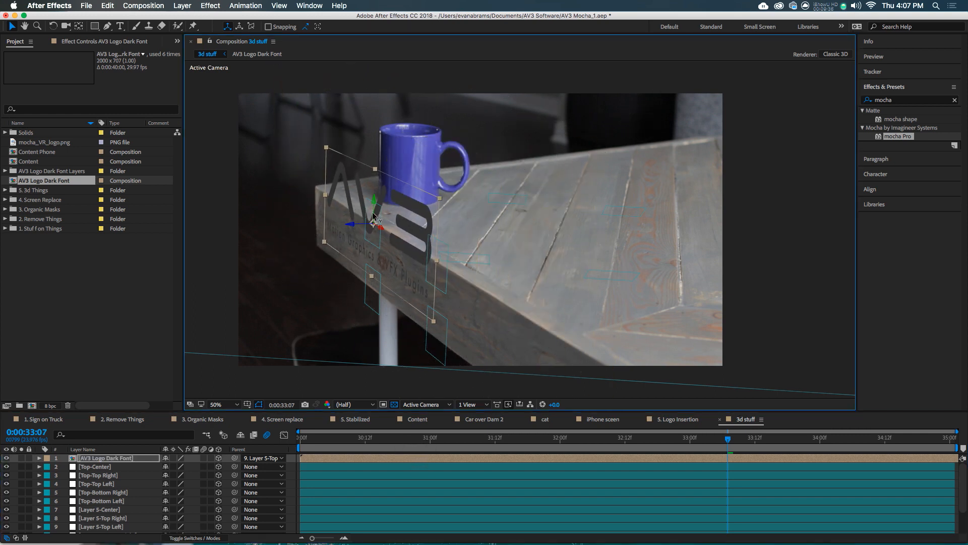
Move the logo over the tabletop beside the mug, rotate it to face the camera, and preview from 0:00:30:18
left_click_drag(374, 202, 550, 203)
key("w")
key("v")
key("w")
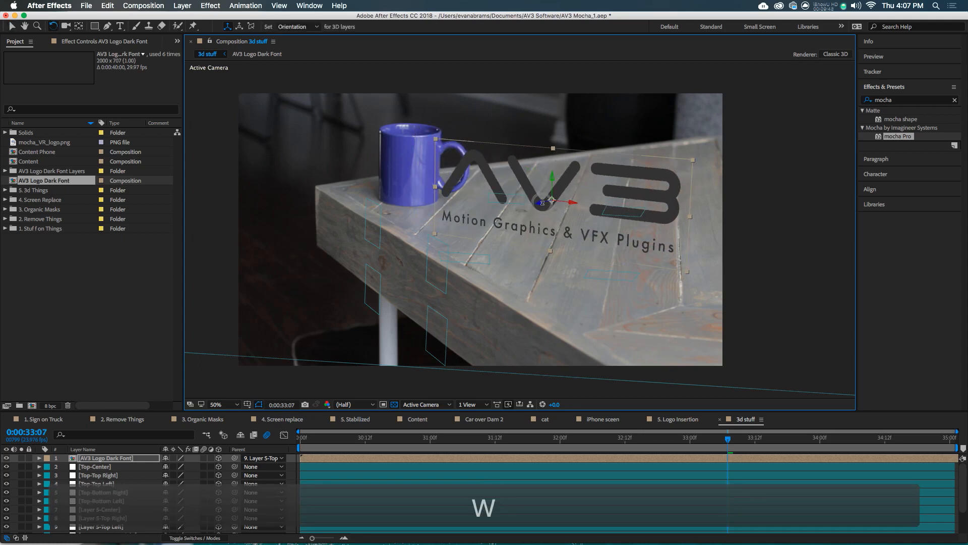
left_click_drag(632, 438, 387, 445)
key("space")
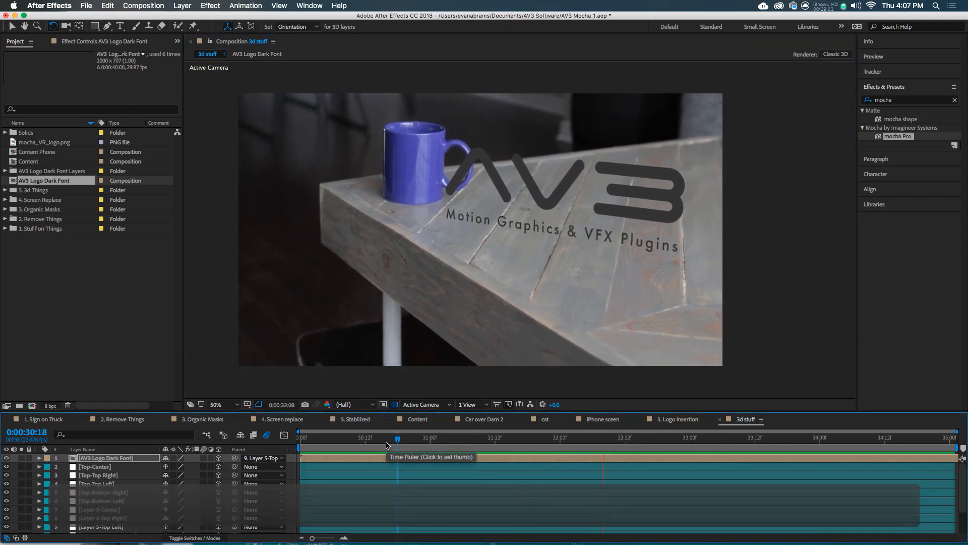
key("space")
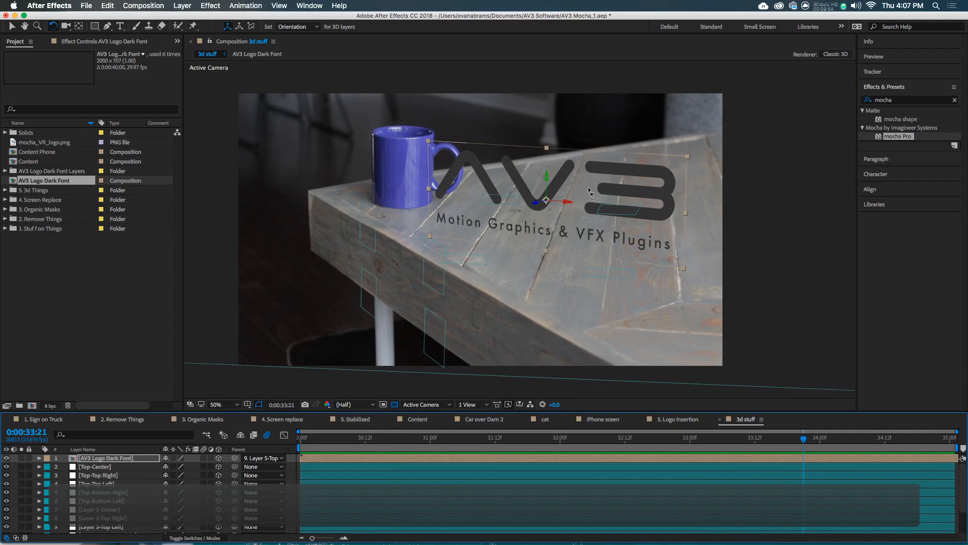
Raise the logo so it floats above the back of the tabletop and play the shot back
key("v")
left_click_drag(547, 186, 579, 172)
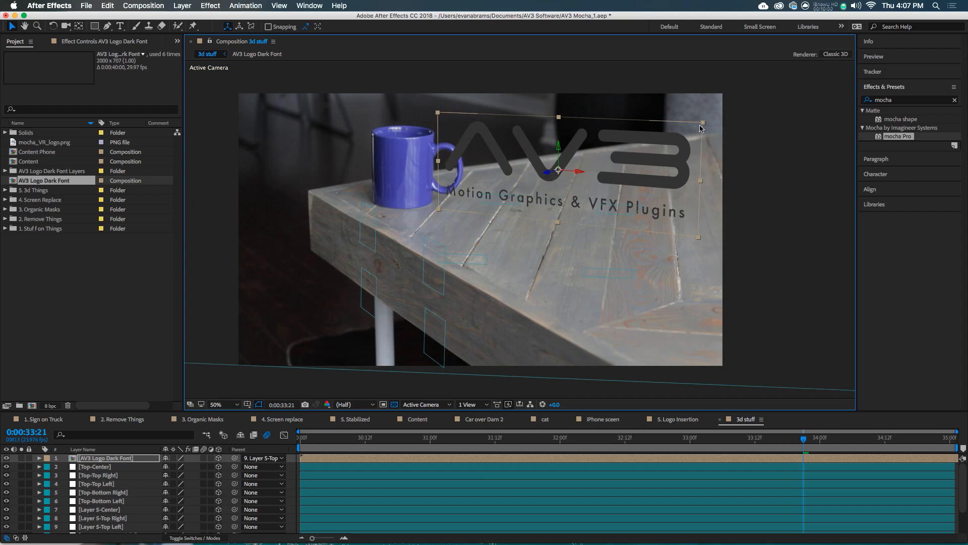
key("space")
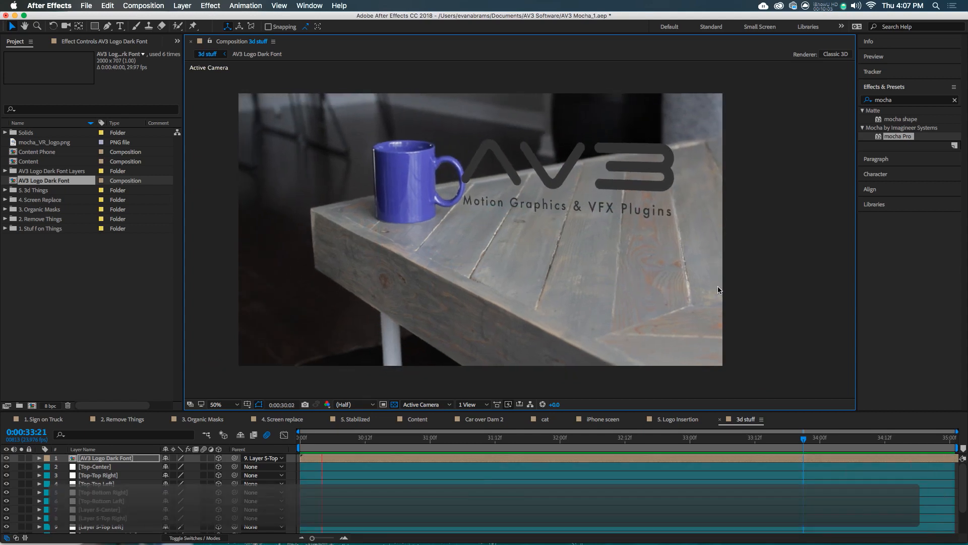
key("space")
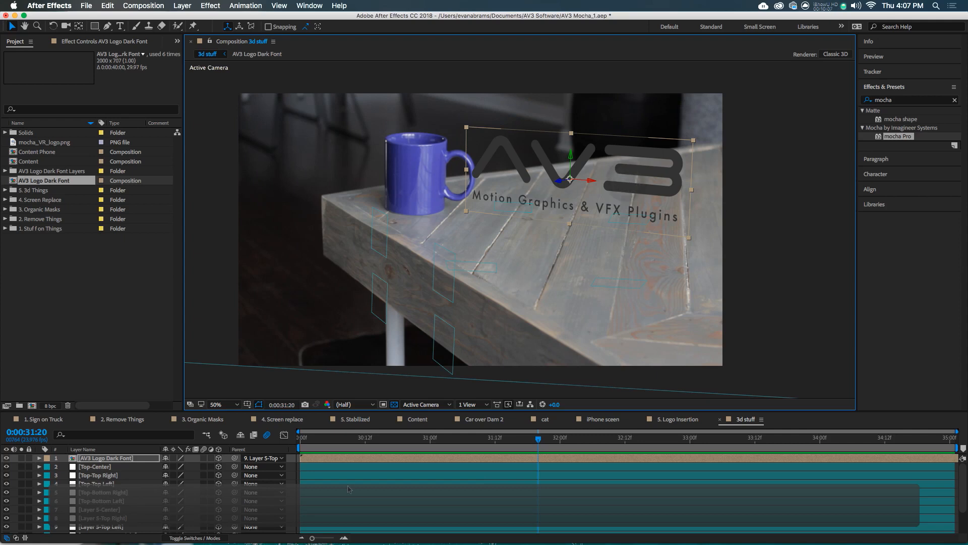
Duplicate the logo layer as Shadow, parented to the original logo, with an X Rotation of -90°
key("super+d")
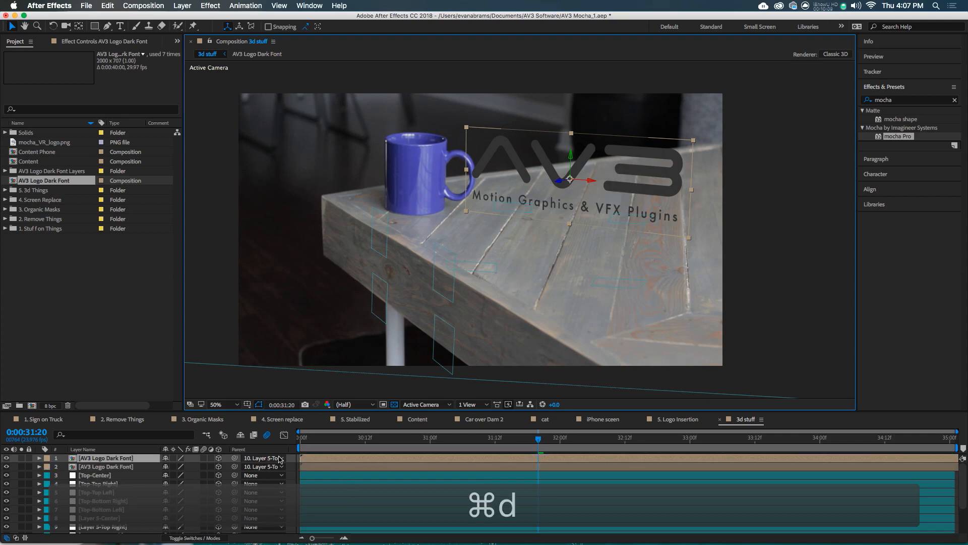
key("r")
left_click_drag(234, 458, 182, 501)
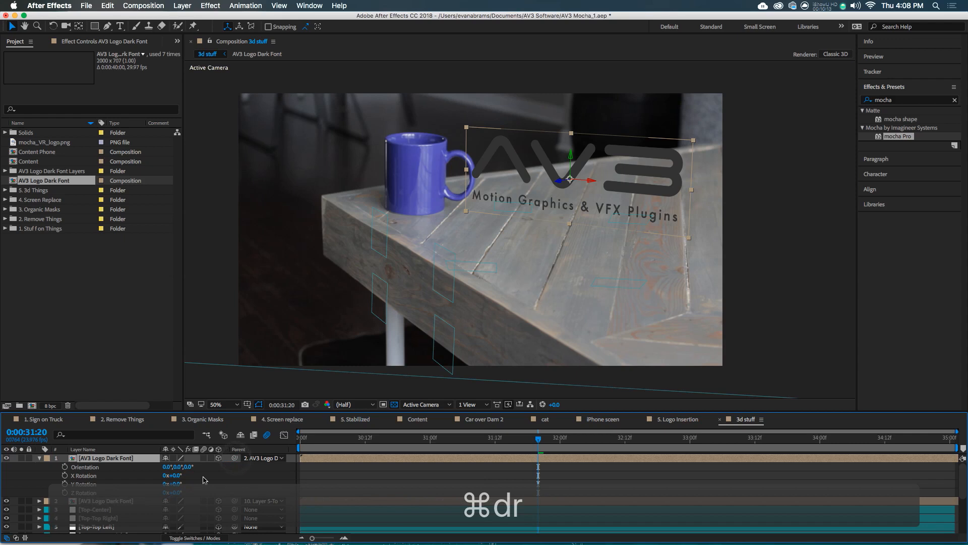
key("Return")
type("Shadow")
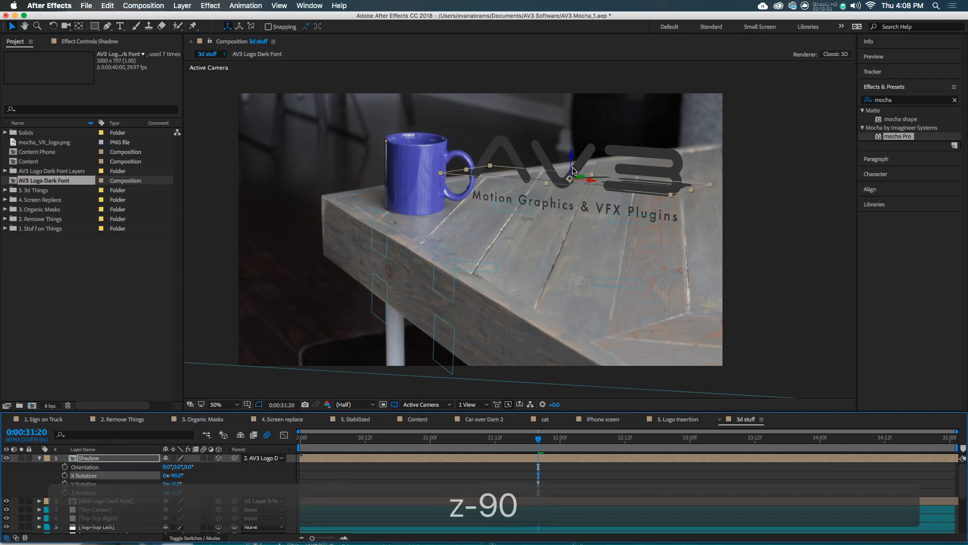
Lower the Shadow layer onto the tabletop beneath the logo and tilt it to an orientation of about 6.4°, 350.2°, 1.1°
left_click_drag(573, 171, 559, 268)
key("w")
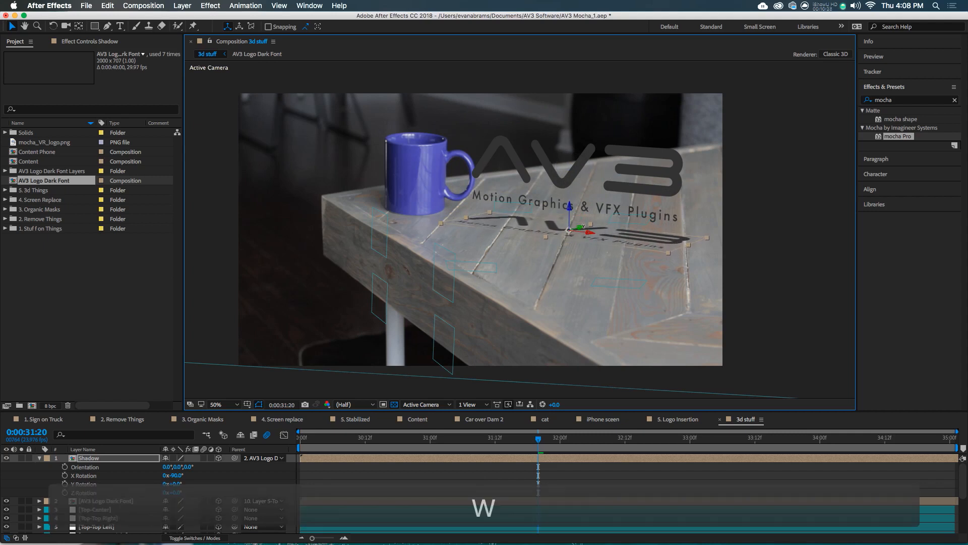
left_click_drag(569, 225, 576, 228)
key("v")
key("v")
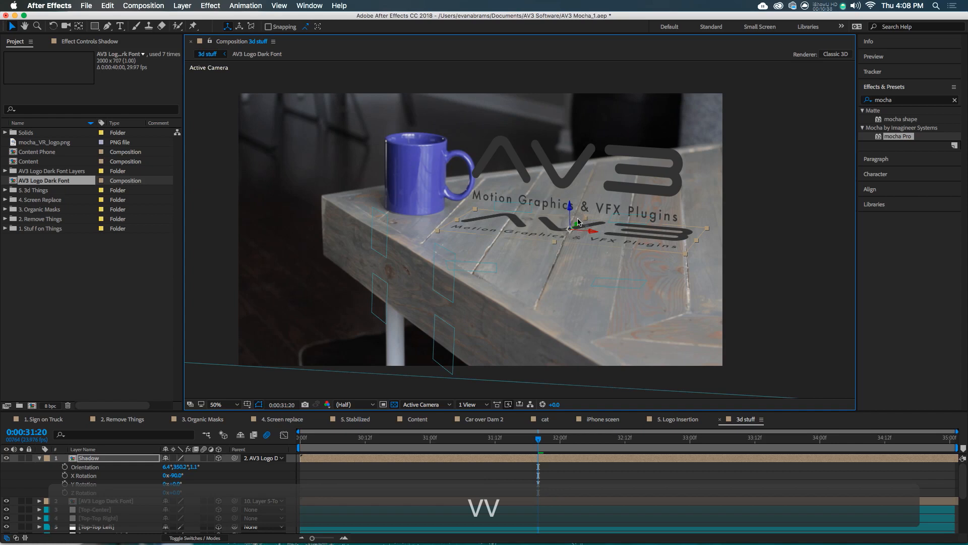
Apply Gaussian Blur to the Shadow layer with a Blurriness of 125
left_click(892, 102)
double_click(891, 102)
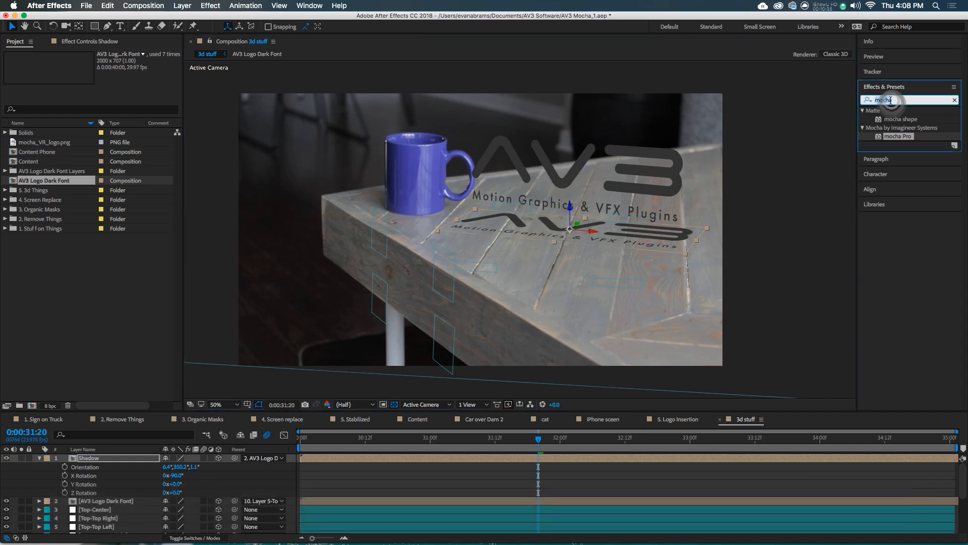
type("gaus")
double_click(910, 119)
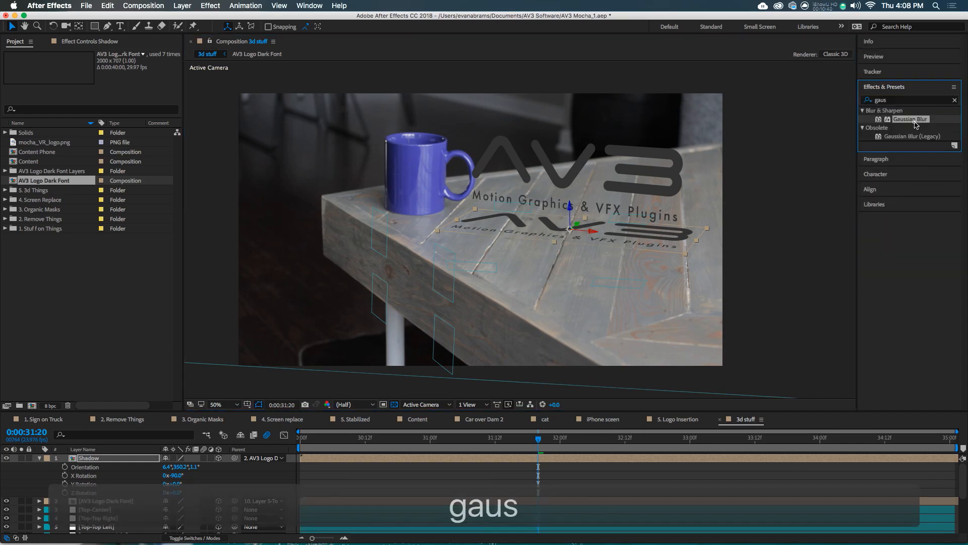
left_click_drag(114, 72, 174, 79)
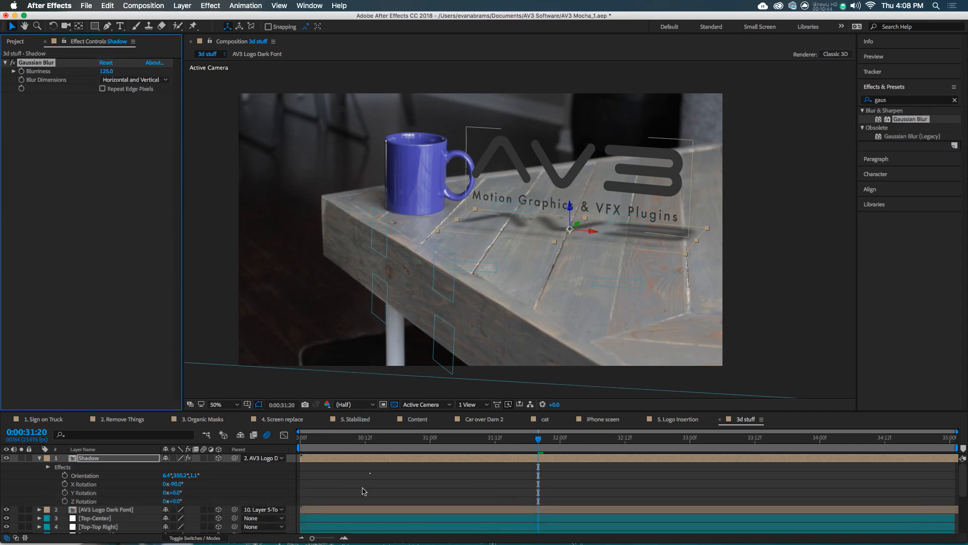
Play the composition back from 0:00:31:05 and again from 0:00:32:04 to check how the floating logo and its shadow track
left_click(369, 473)
left_click_drag(386, 441, 458, 446)
key("space")
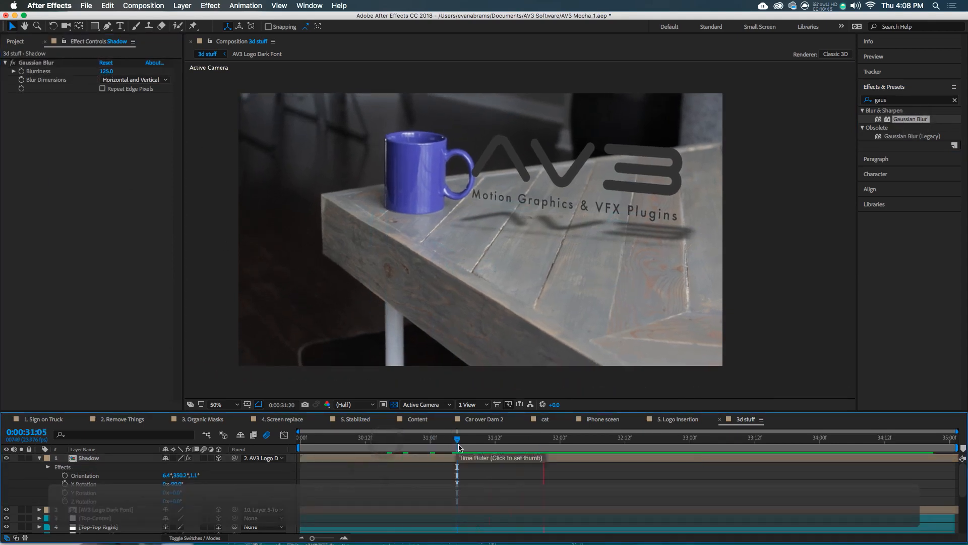
key("space")
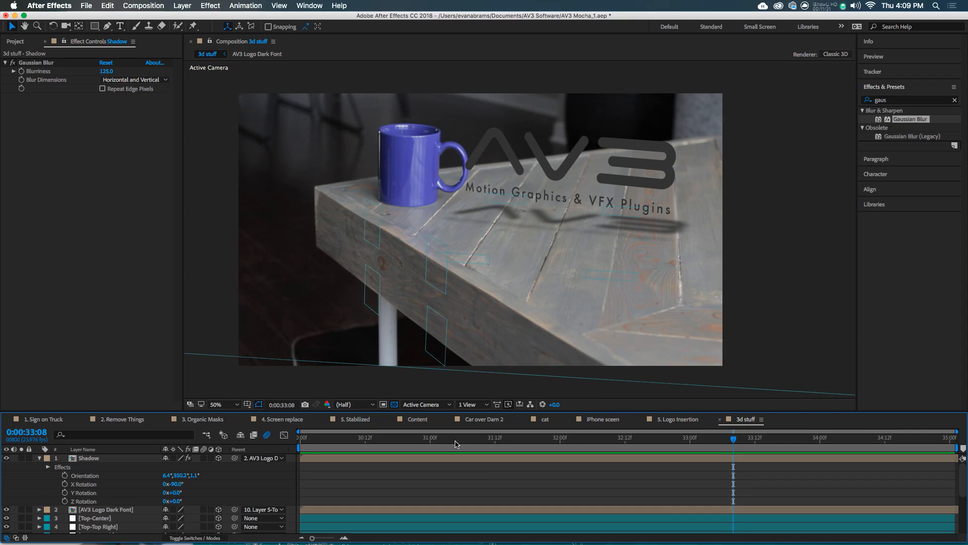
left_click_drag(646, 439, 582, 445)
key("space")
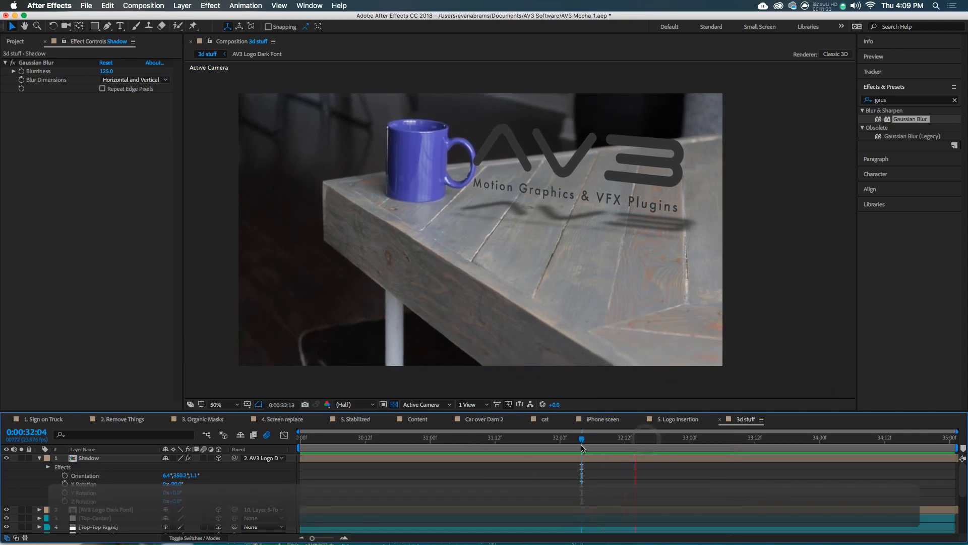